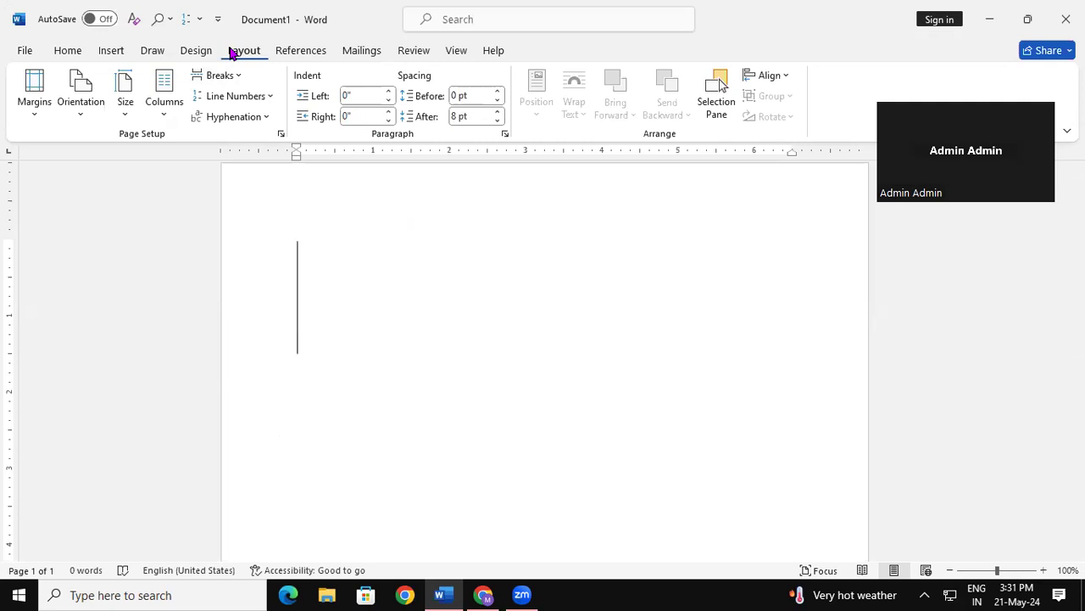
# - Generate sample text in the blank document with the formula =RAND(125)
pyautogui.write('=RAN')
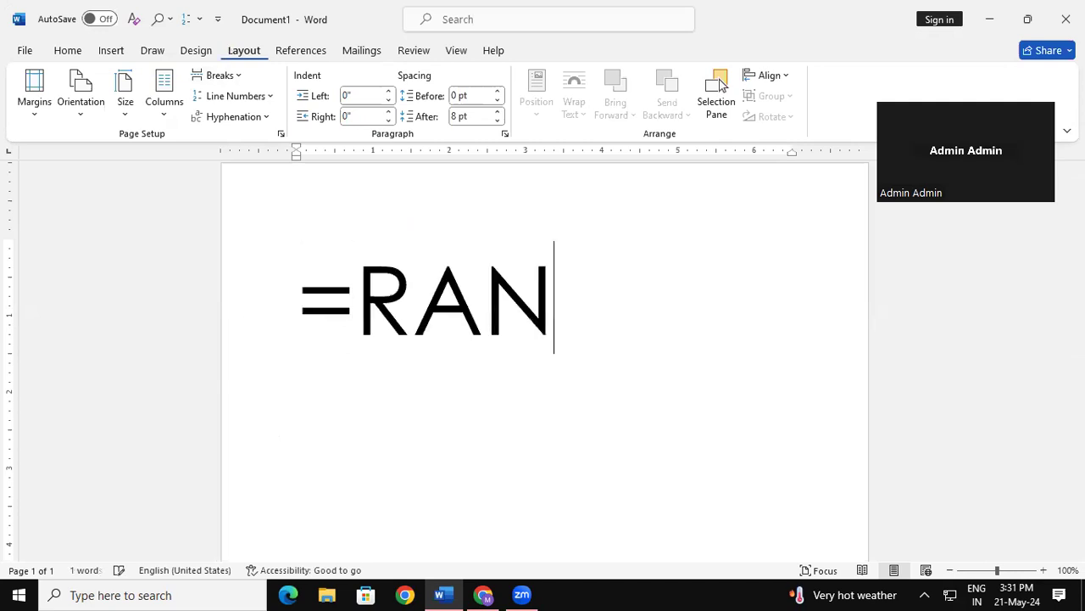
pyautogui.write('D()')
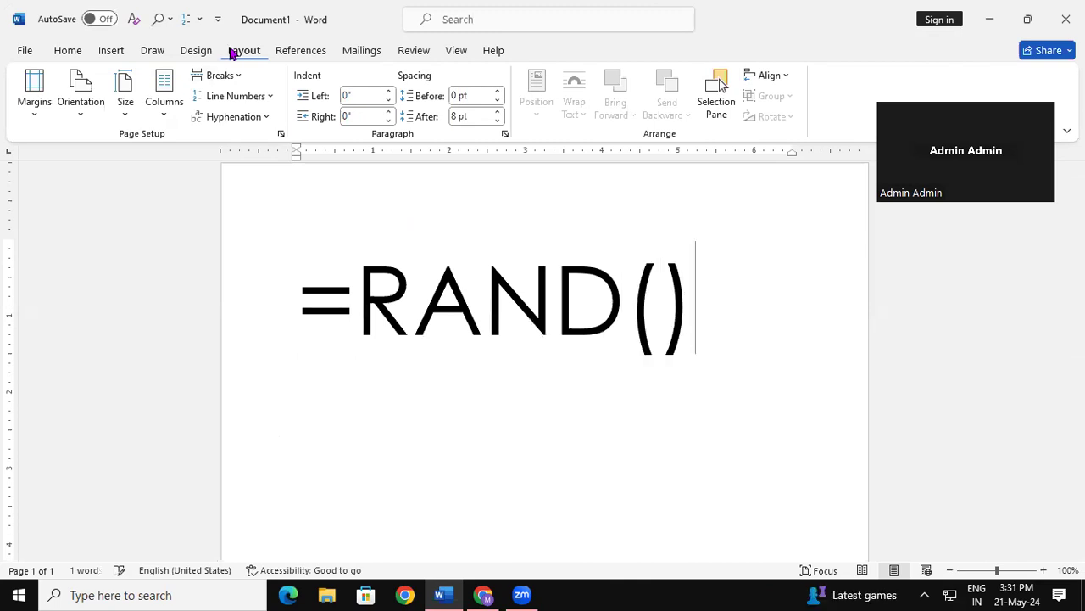
pyautogui.press('BackSpace')
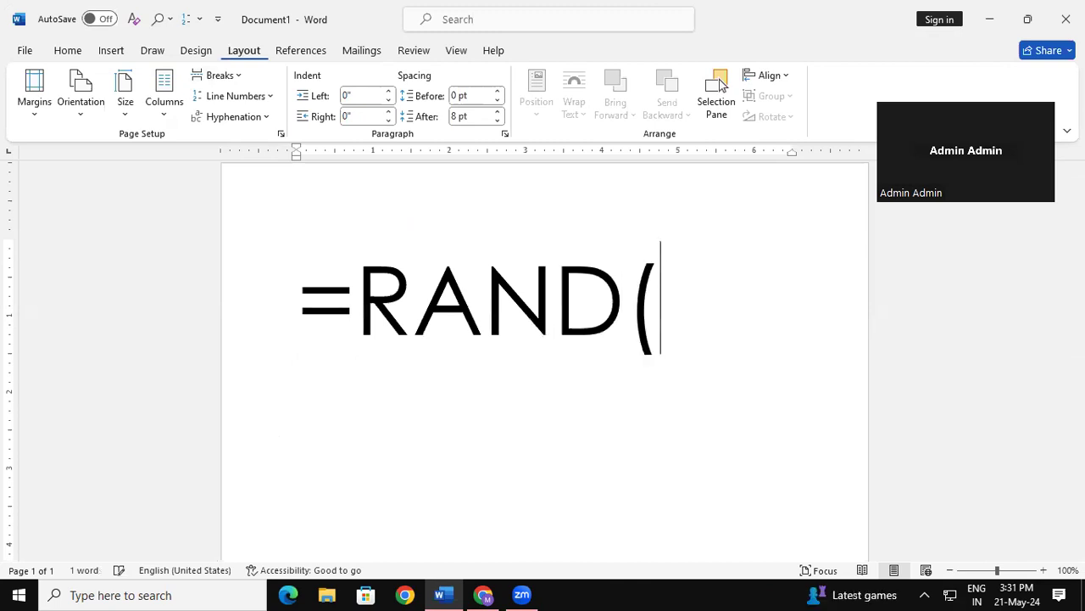
pyautogui.write('125)')
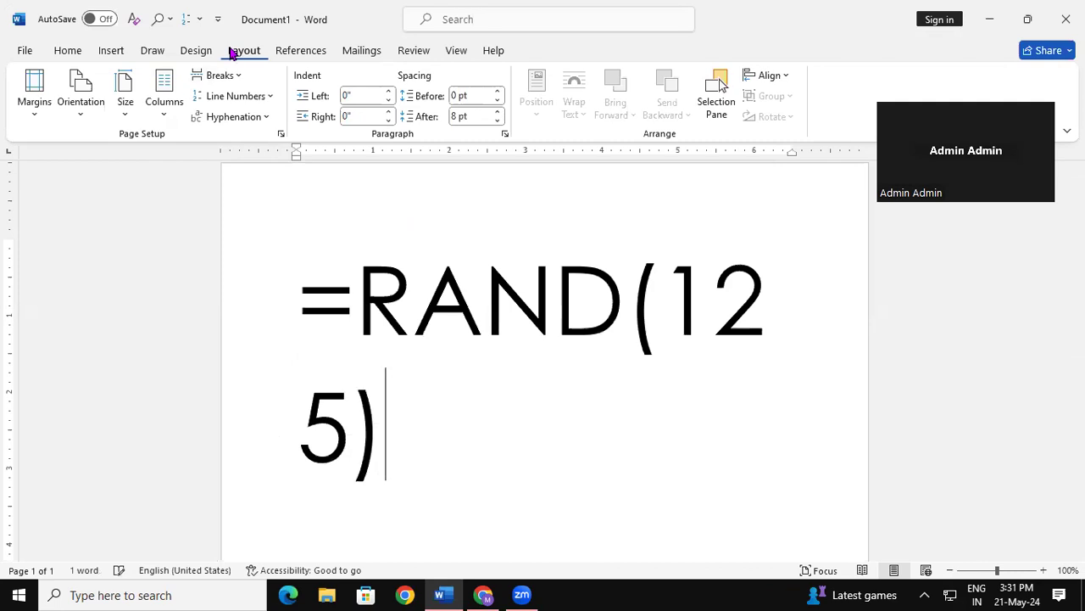
pyautogui.press('Return')
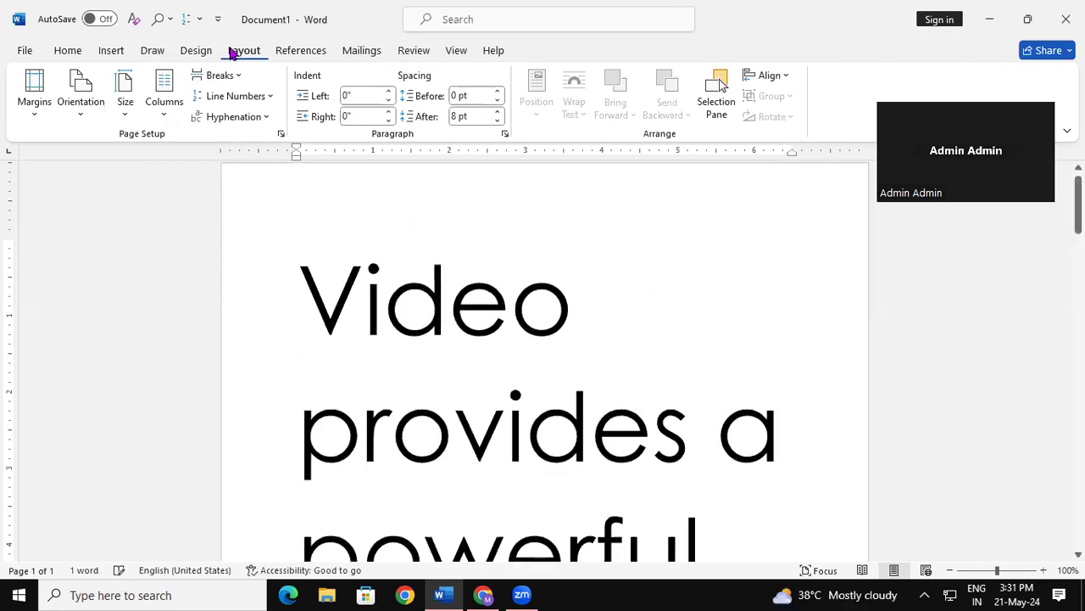
# - Delete all of the generated text and undo the deletion
pyautogui.hotkey('ctrl', 'a')
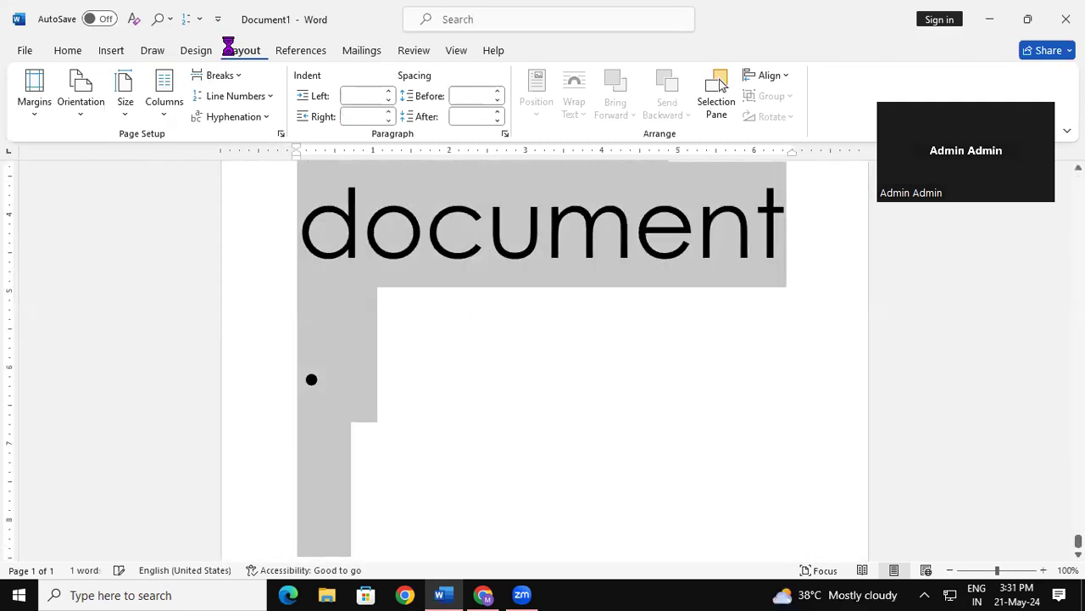
pyautogui.press('Delete')
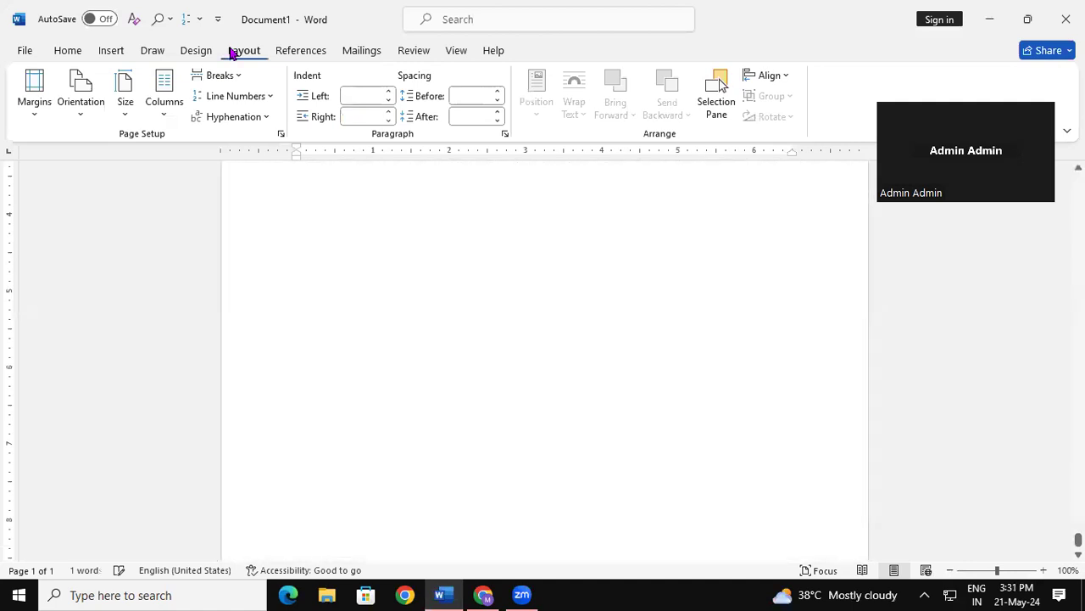
pyautogui.hotkey('ctrl', 'z')
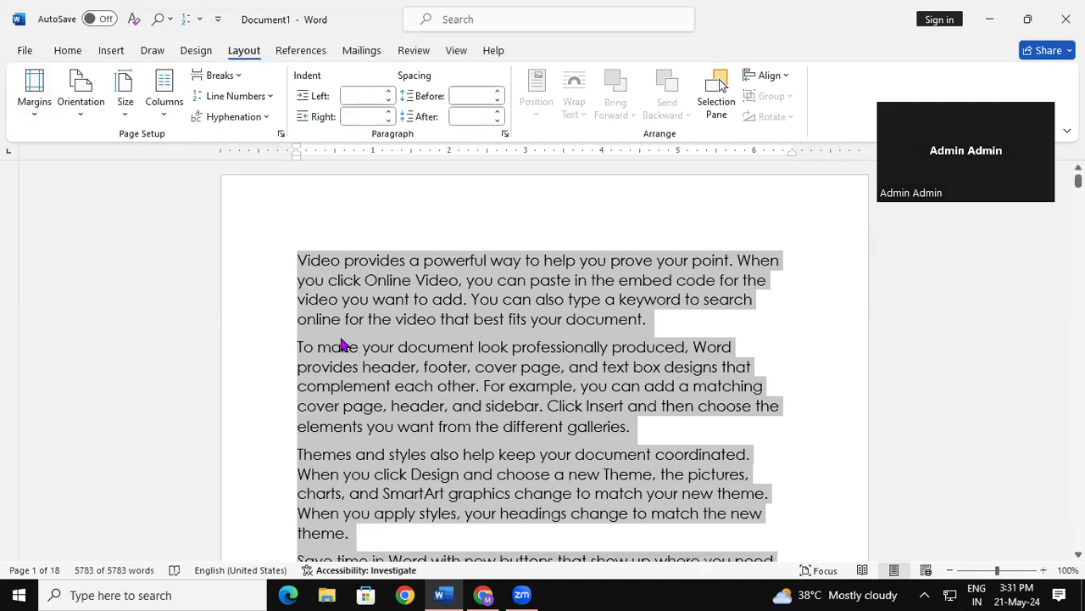
# - Try the Wide margin preset on the document and set the page margins to Narrow
pyautogui.click(35, 114)
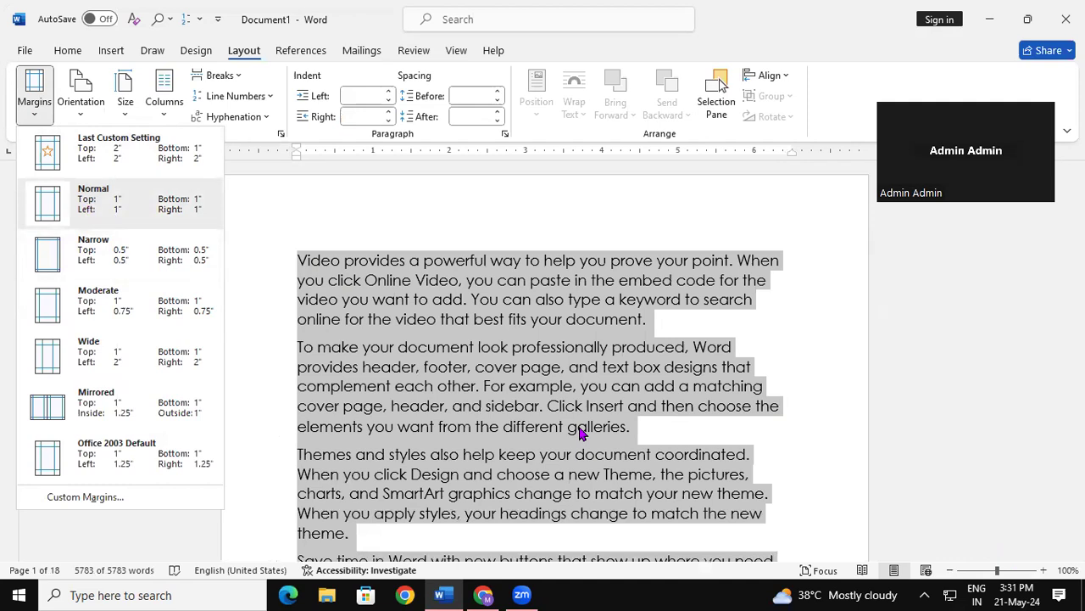
pyautogui.click(89, 354)
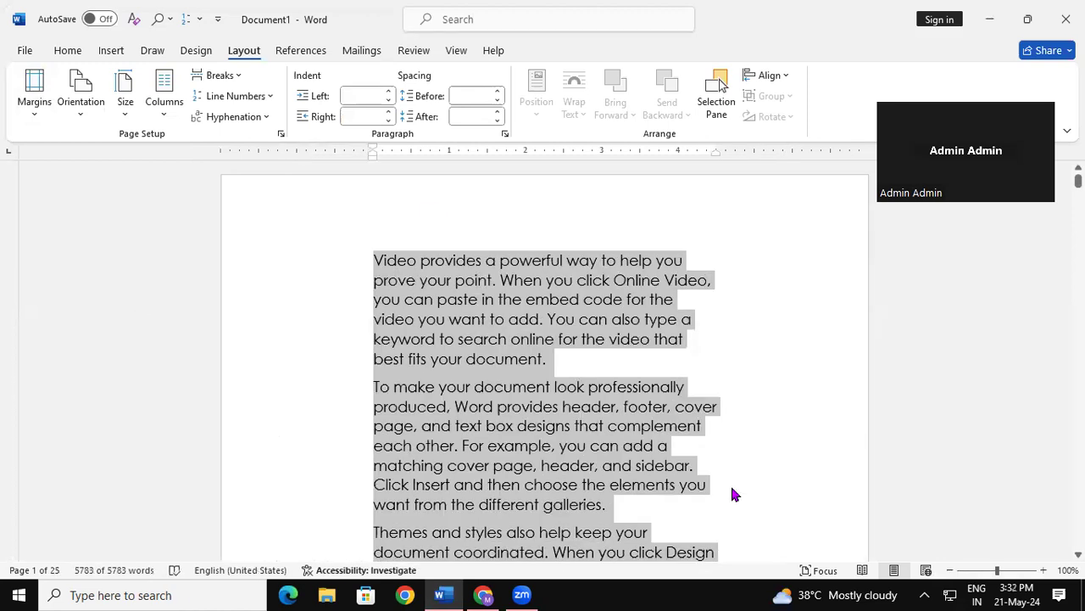
pyautogui.click(38, 93)
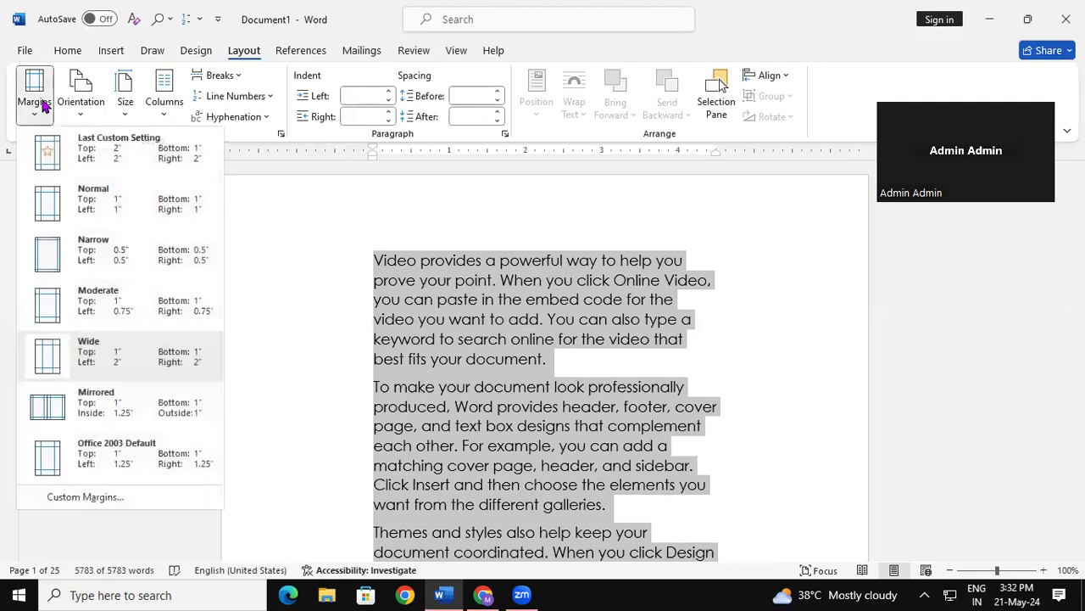
pyautogui.click(72, 279)
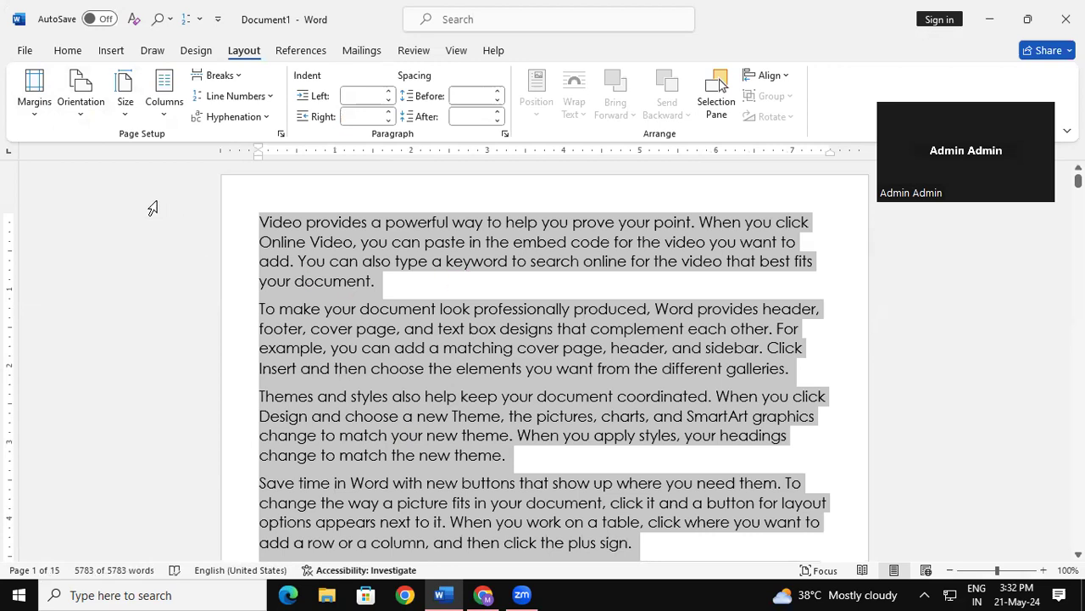
# - Switch the page orientation to Landscape and return it to Portrait
pyautogui.click(101, 105)
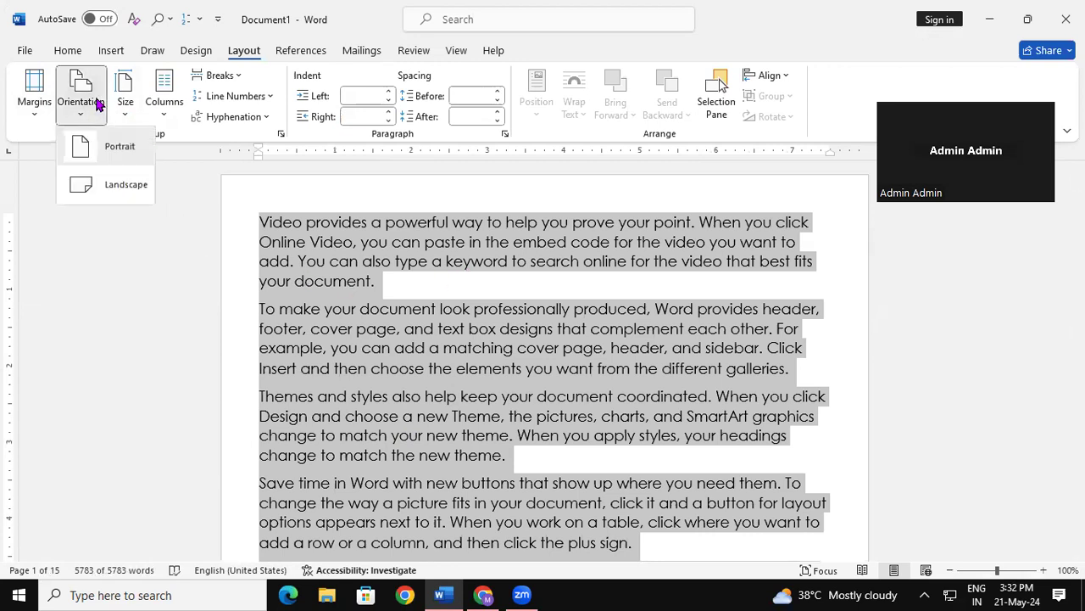
pyautogui.click(110, 185)
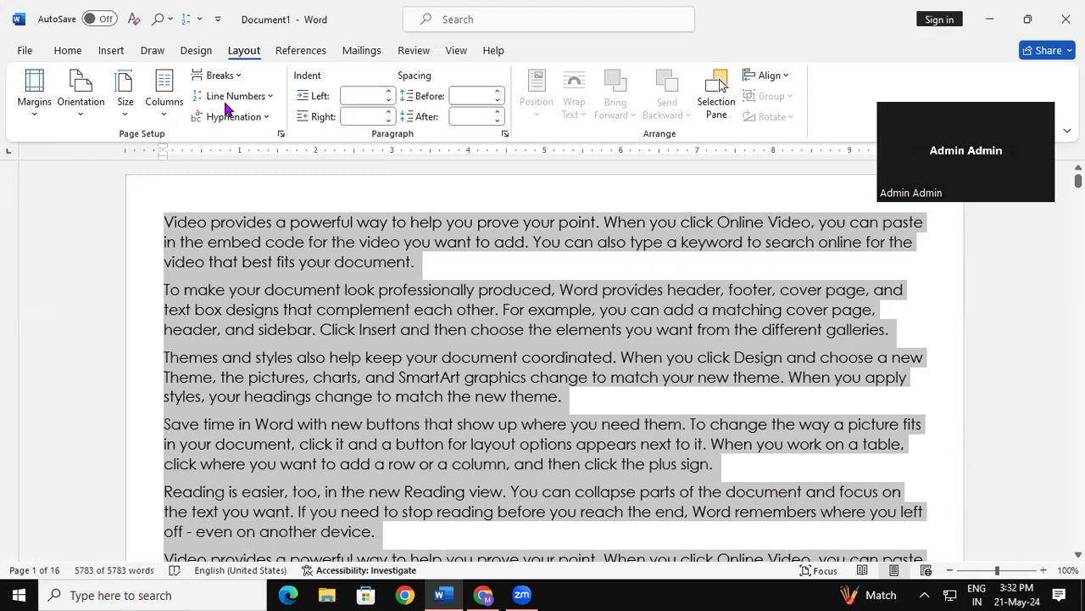
pyautogui.click(96, 103)
pyautogui.click(113, 148)
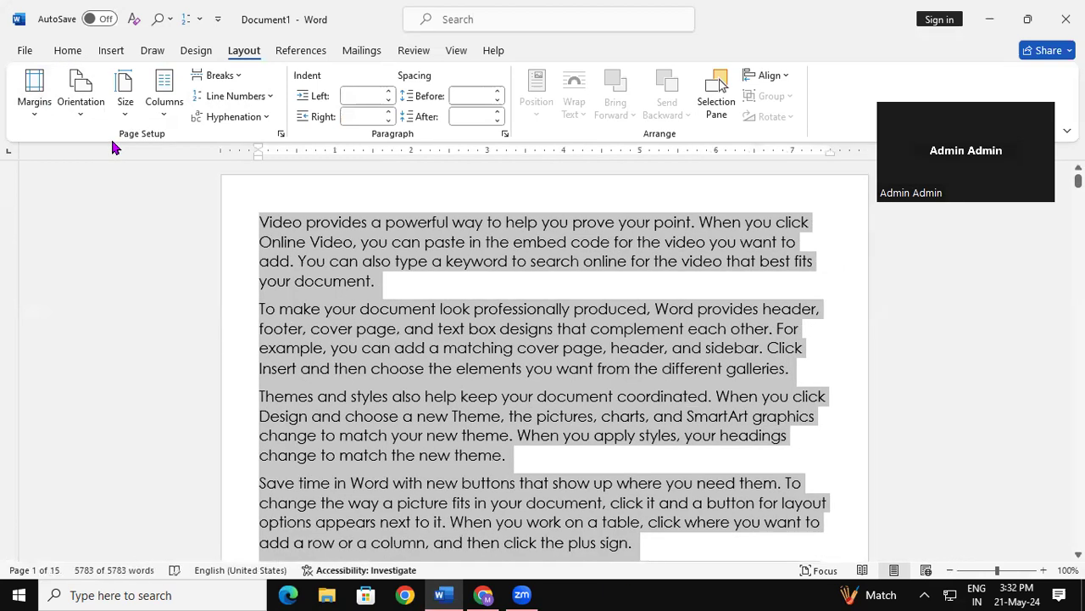
# - Try the A4 and B4 (JIS) paper sizes and set the page size to Legal
pyautogui.click(124, 110)
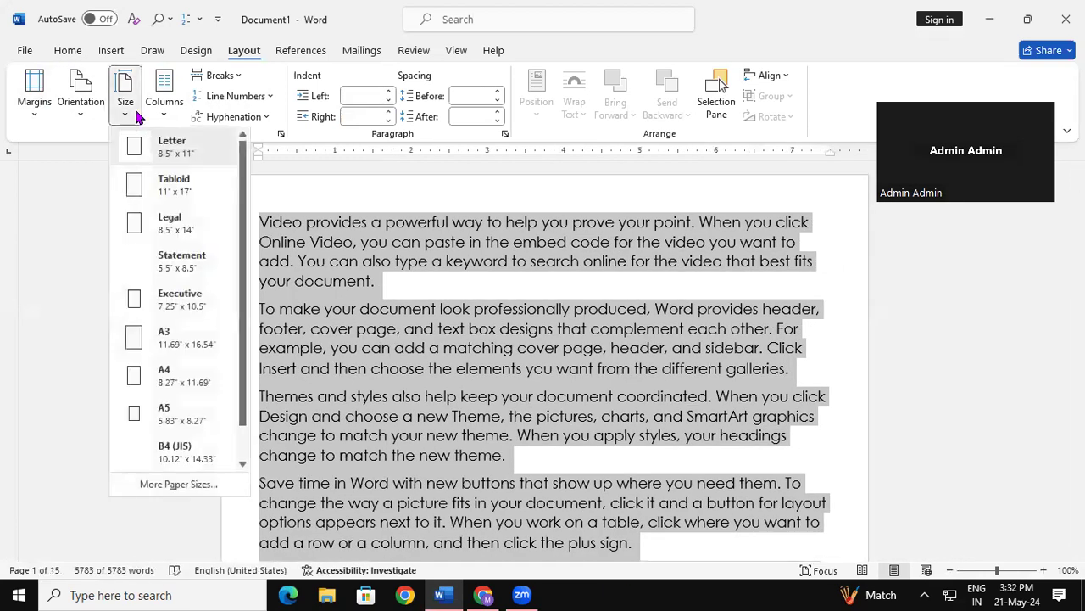
pyautogui.click(169, 380)
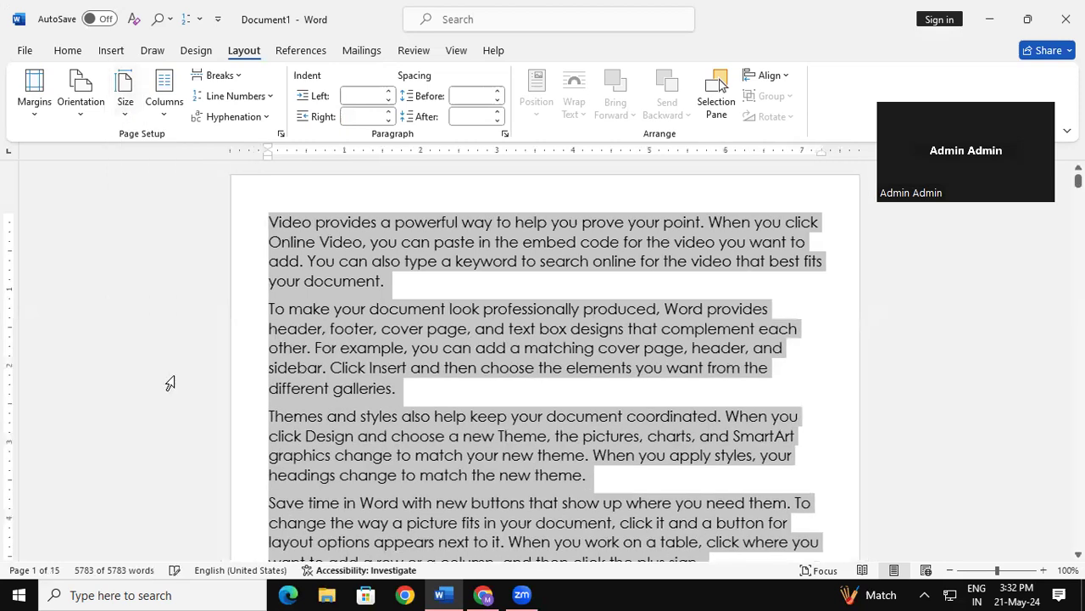
pyautogui.click(126, 104)
pyautogui.click(156, 448)
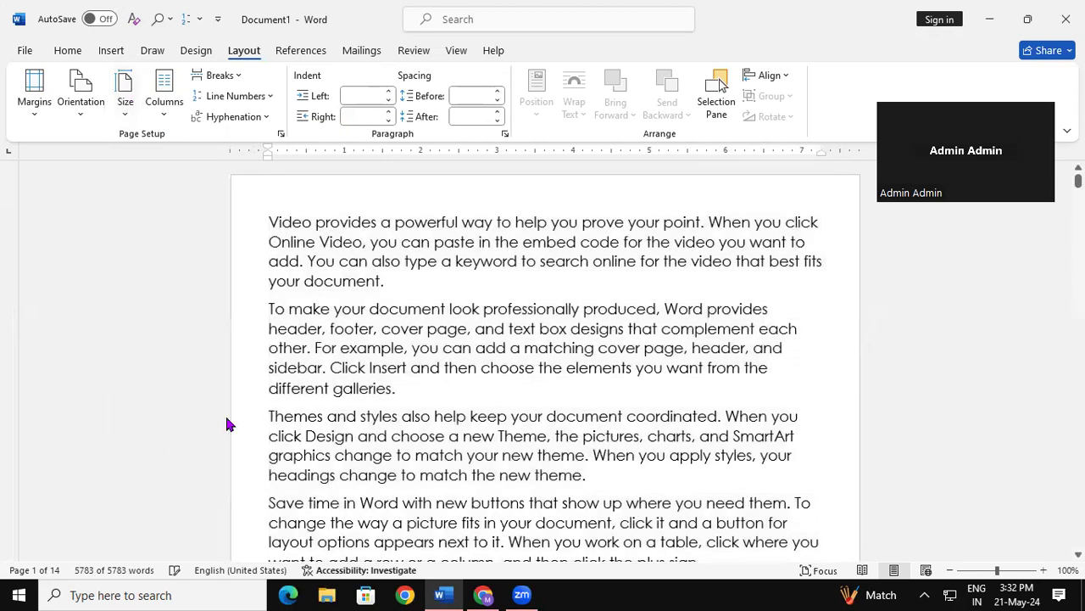
pyautogui.click(126, 109)
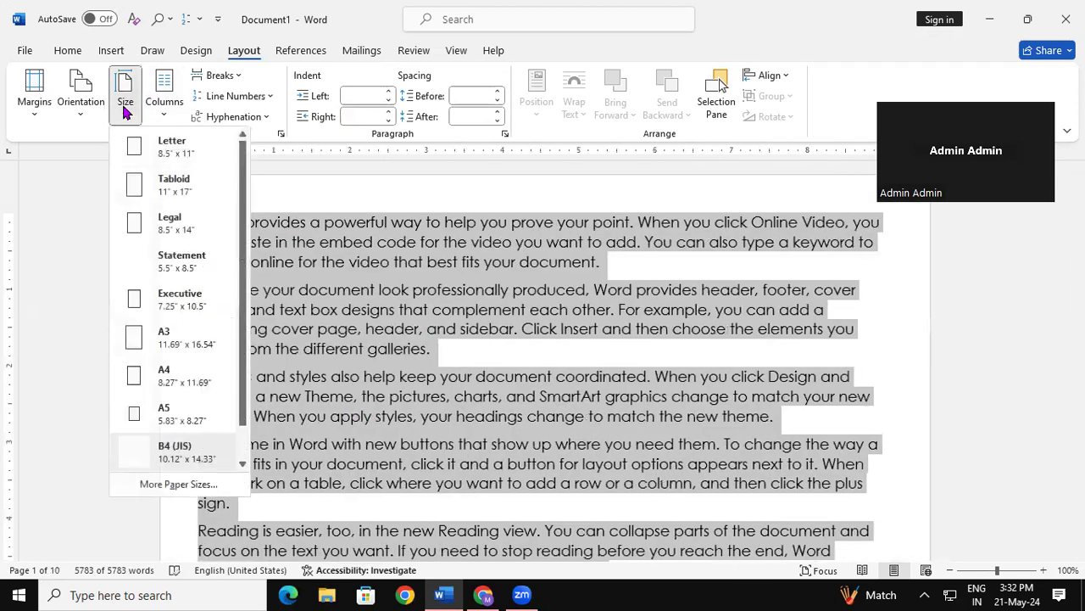
pyautogui.click(171, 219)
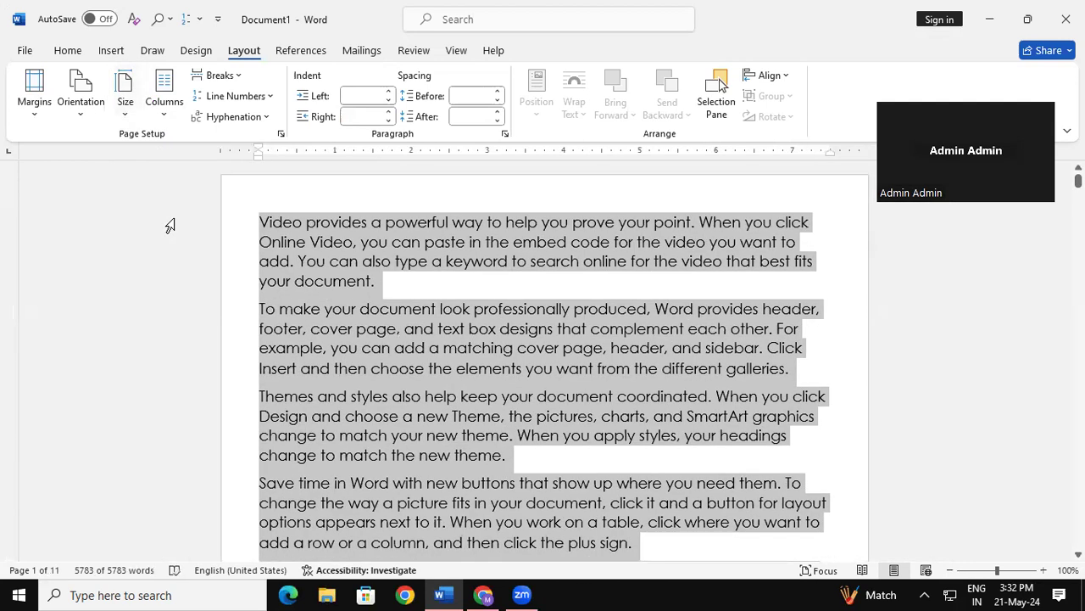
pyautogui.click(123, 100)
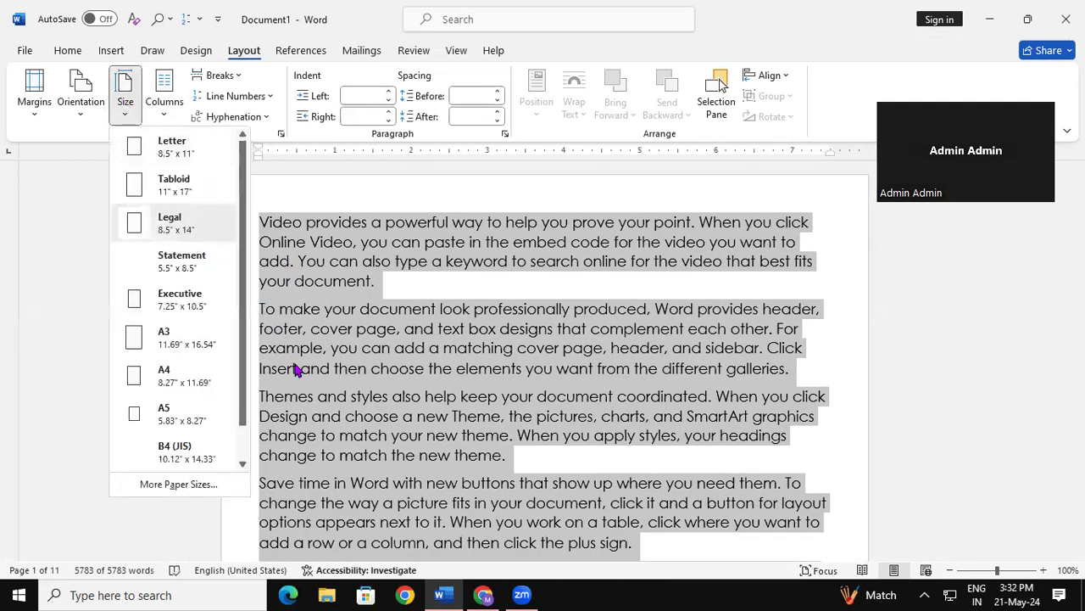
pyautogui.click(438, 399)
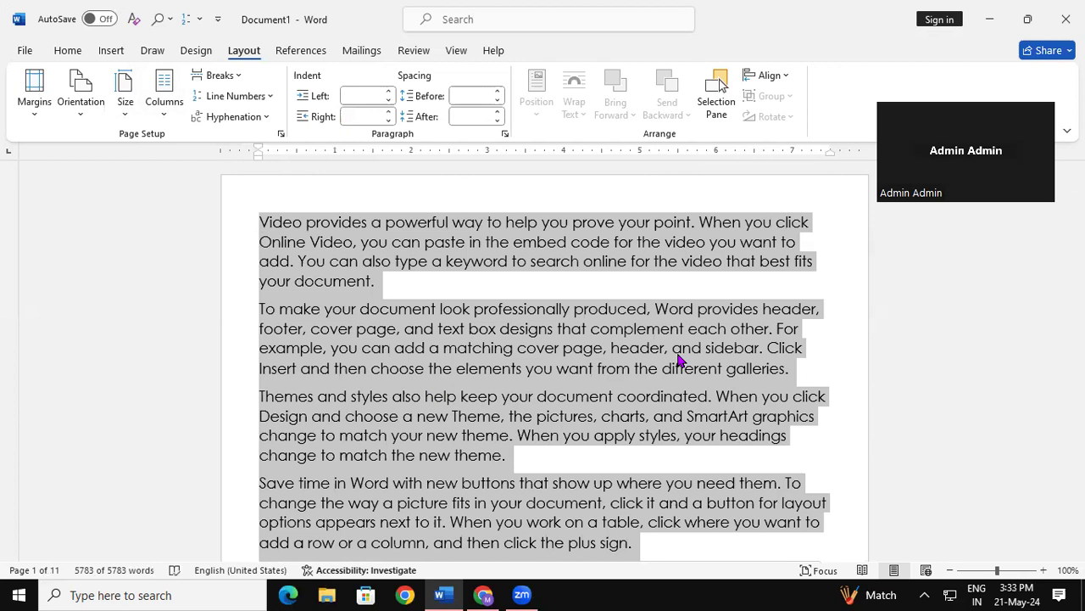
# - Lay out the selected text in three columns, and switch it to the Left column preset
pyautogui.click(163, 94)
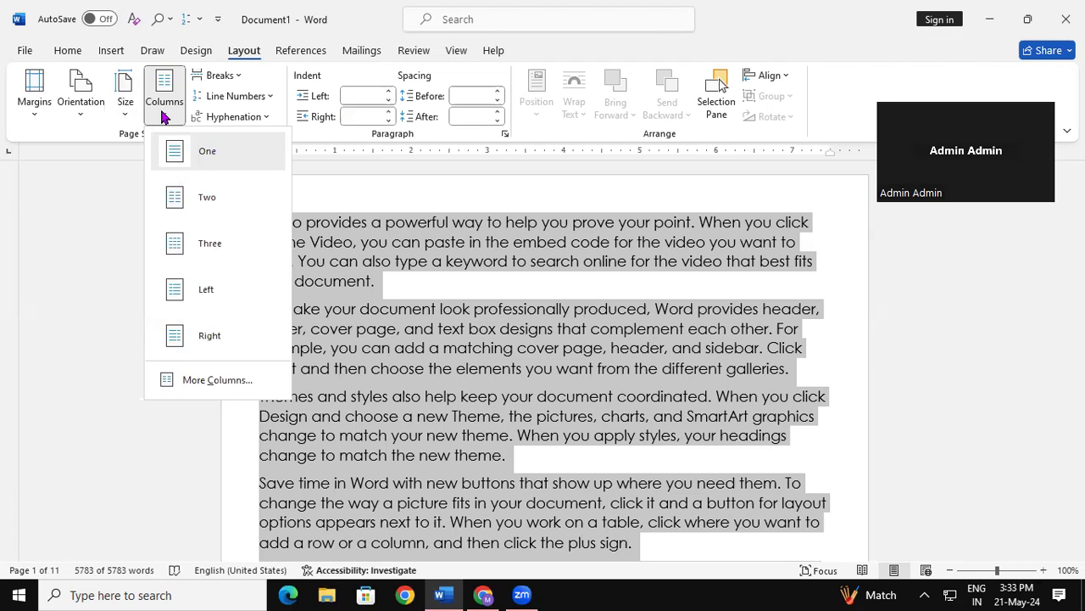
pyautogui.click(209, 244)
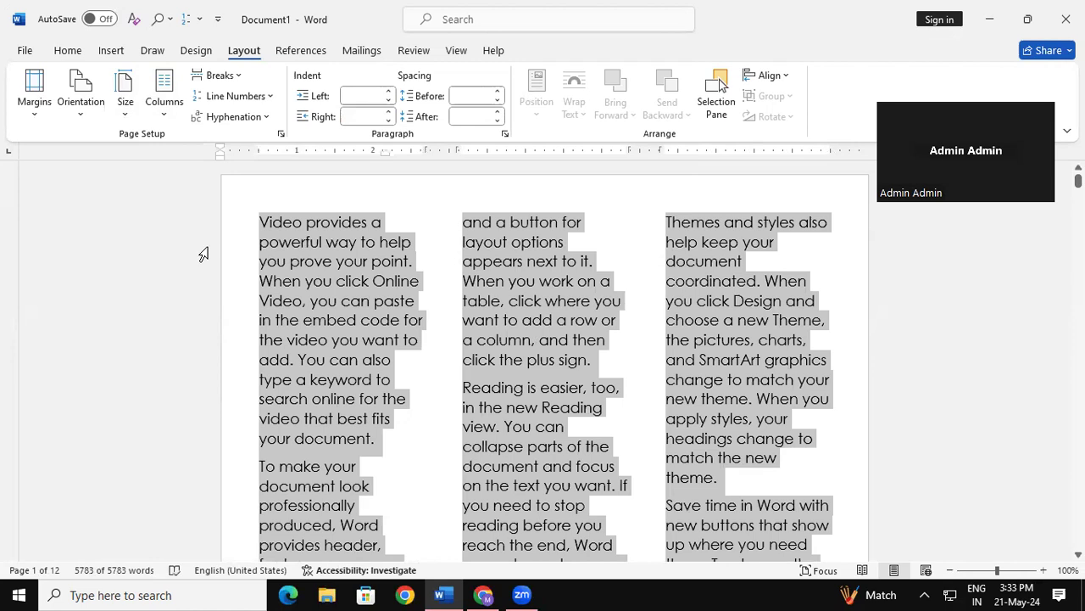
pyautogui.click(152, 117)
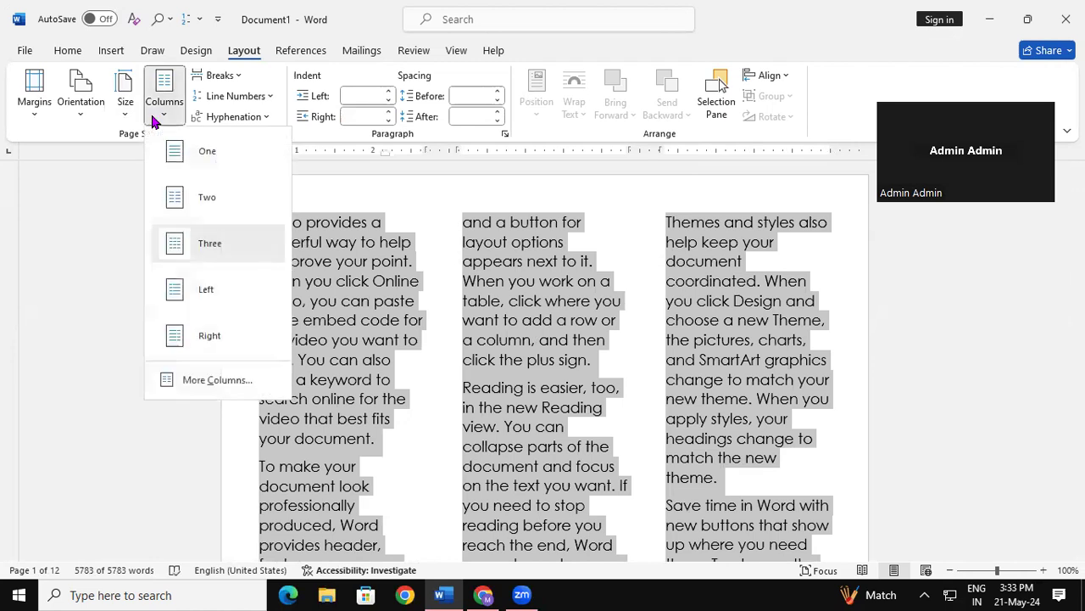
pyautogui.click(182, 290)
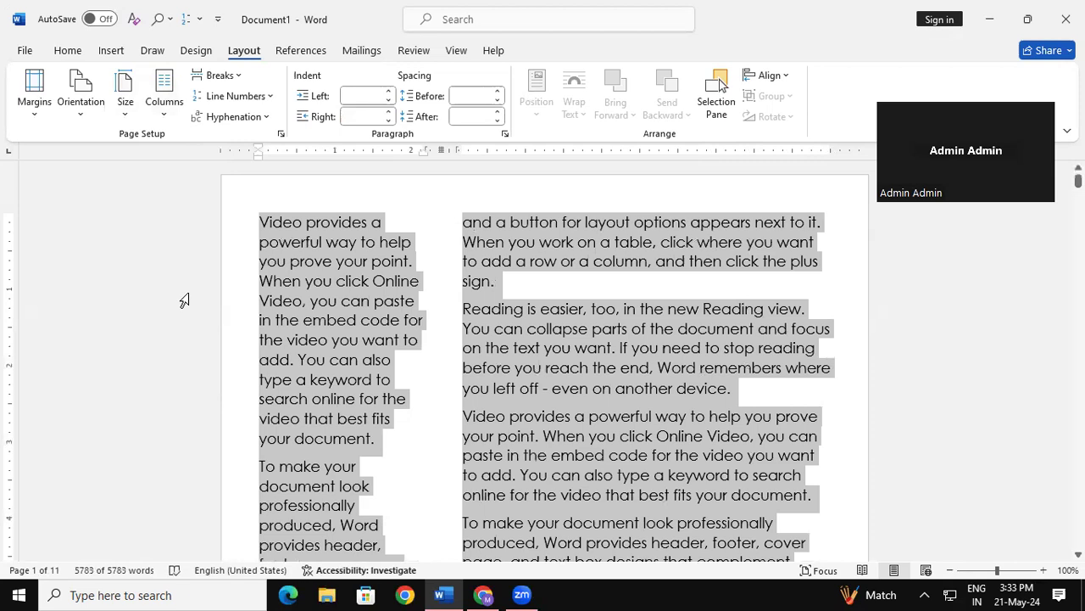
# - Split the selected text into 15 columns using custom column settings, and restore the single-column layout
pyautogui.click(163, 117)
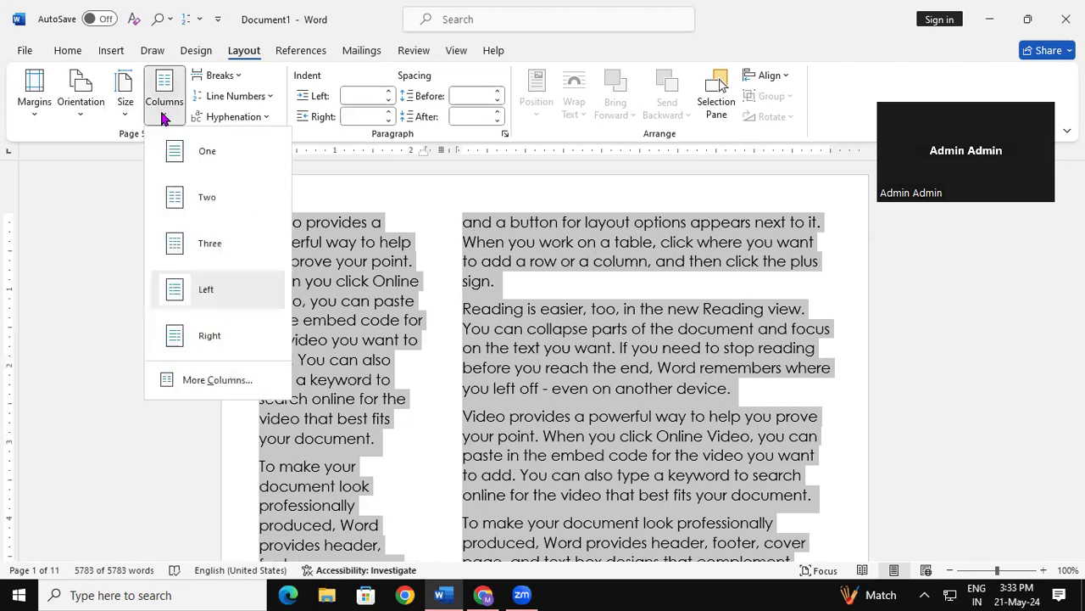
pyautogui.click(203, 383)
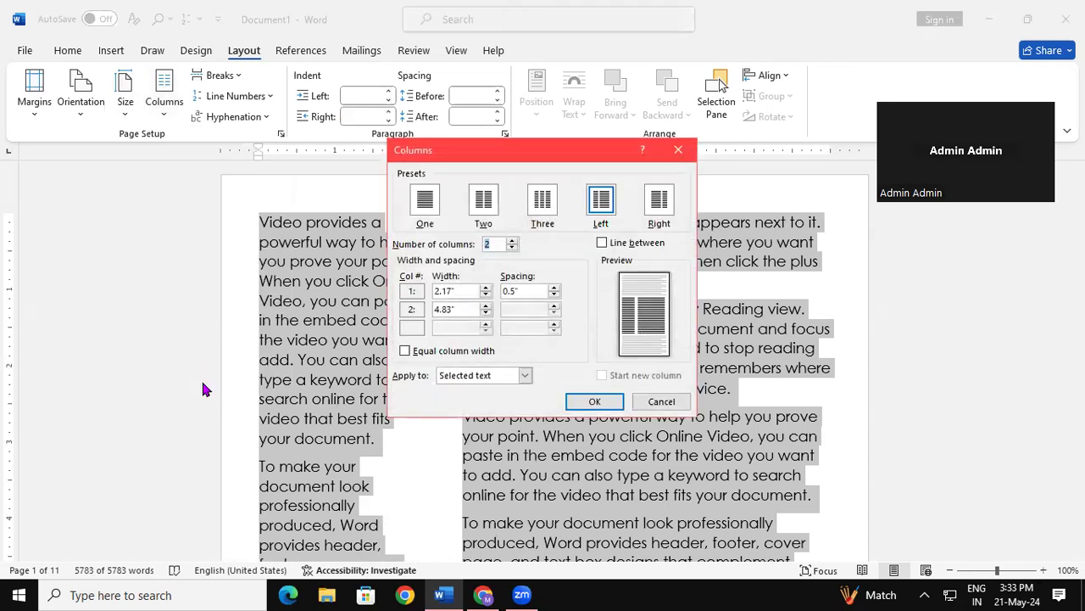
pyautogui.write('25')
pyautogui.click(581, 404)
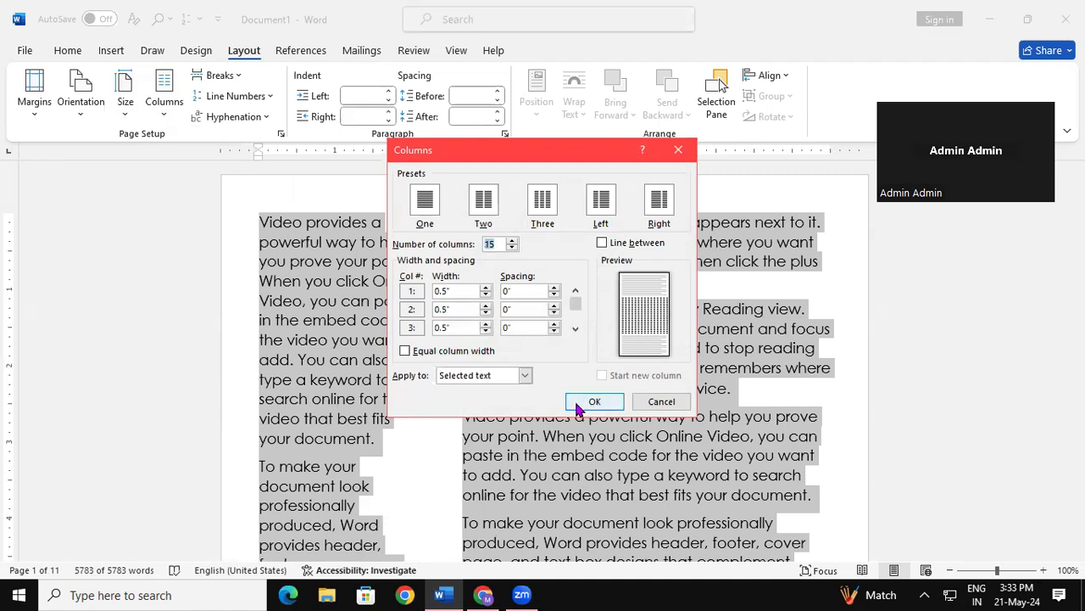
pyautogui.click(577, 409)
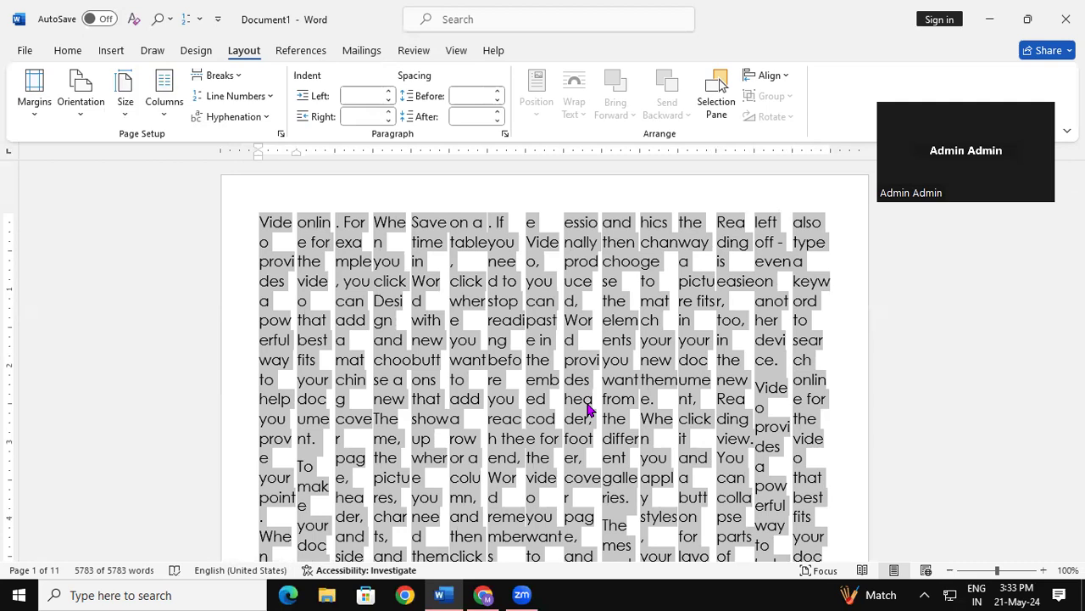
pyautogui.click(173, 114)
pyautogui.click(218, 155)
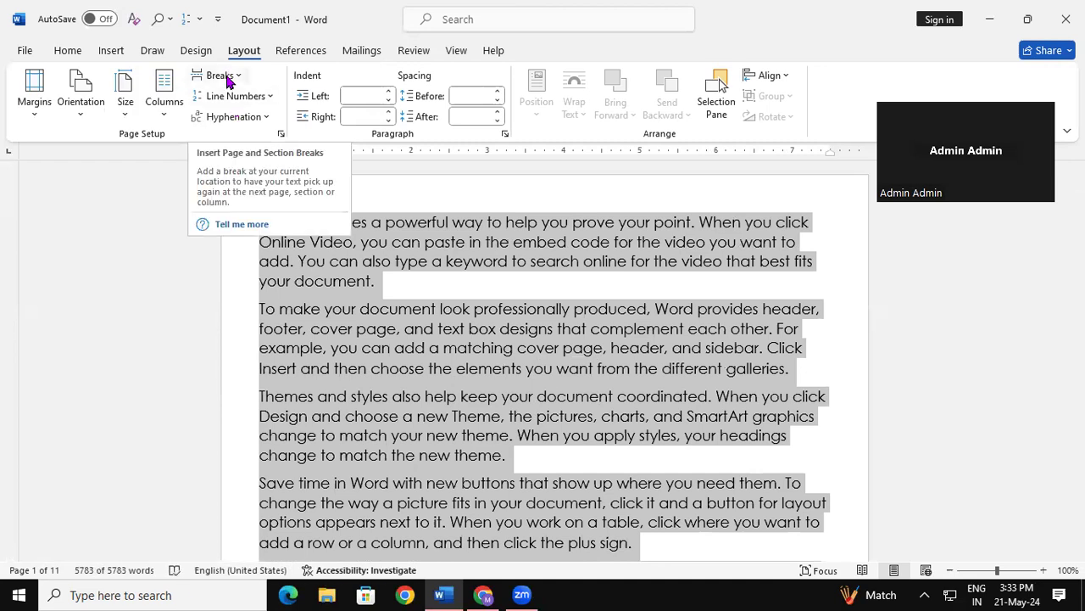
# - Place the cursor in the third paragraph and review the available page and section breaks and the Page Break command
pyautogui.click(427, 396)
pyautogui.click(225, 79)
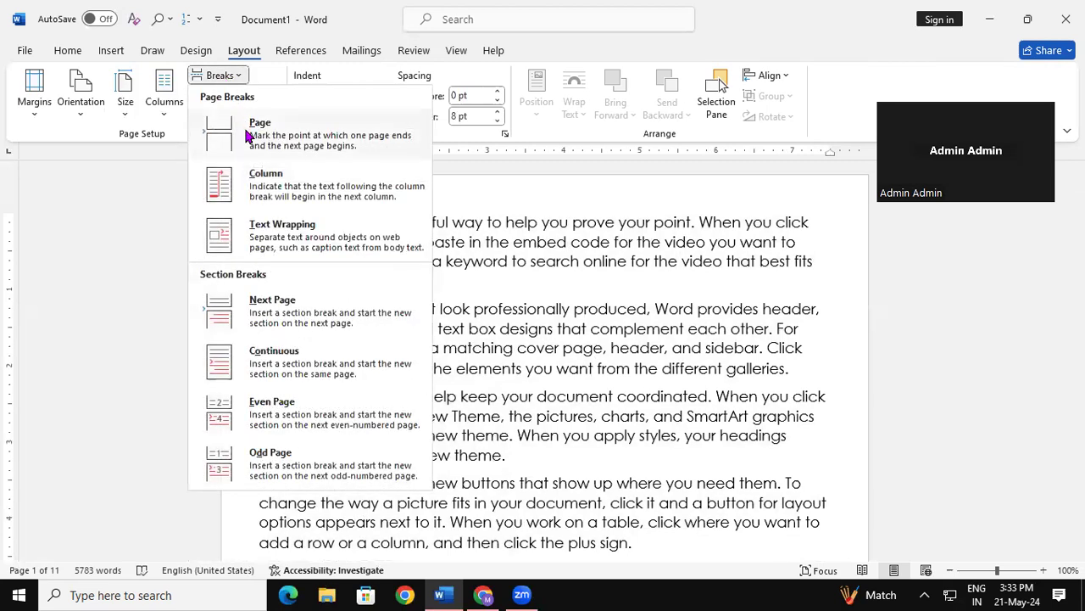
pyautogui.click(103, 51)
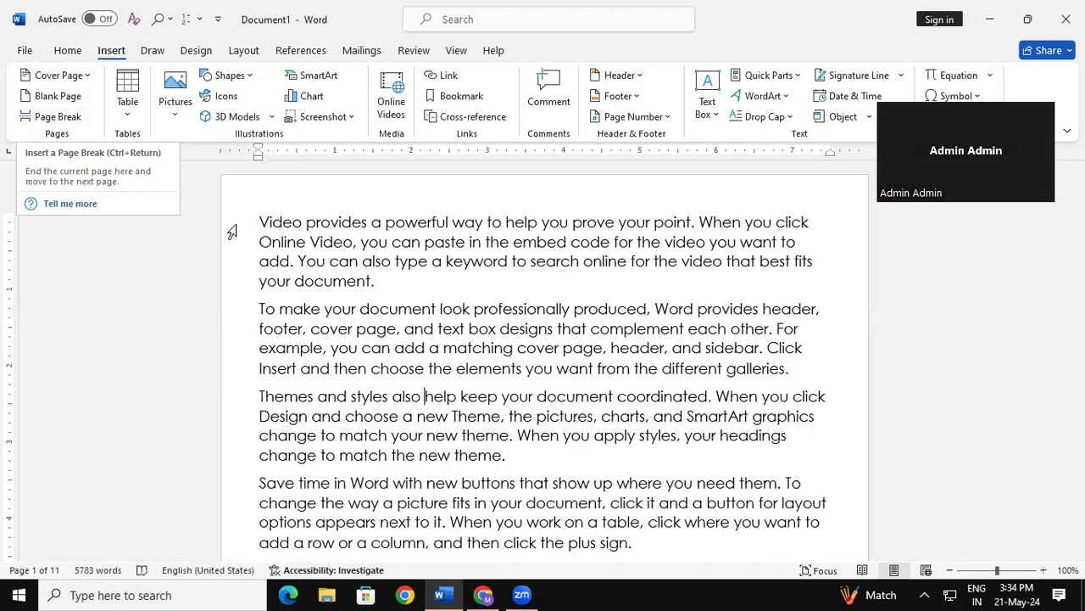
# - Colour the first paragraph's text red and enlarge its font size to 20
pyautogui.moveTo(251, 217); pyautogui.dragTo(387, 283)
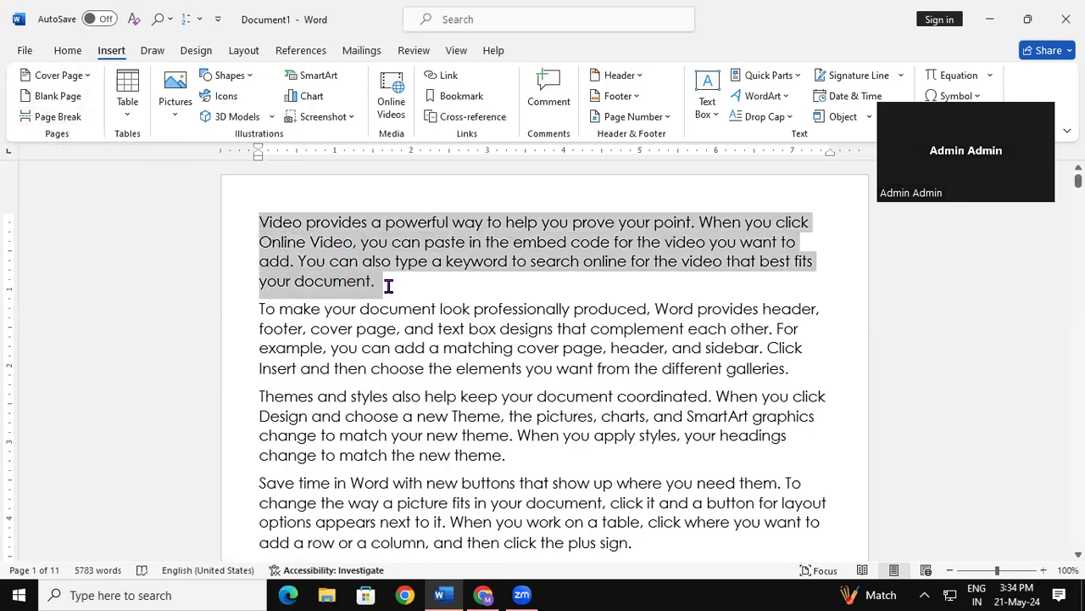
pyautogui.click(75, 51)
pyautogui.click(296, 106)
pyautogui.click(228, 80)
pyautogui.click(228, 81)
pyautogui.click(228, 80)
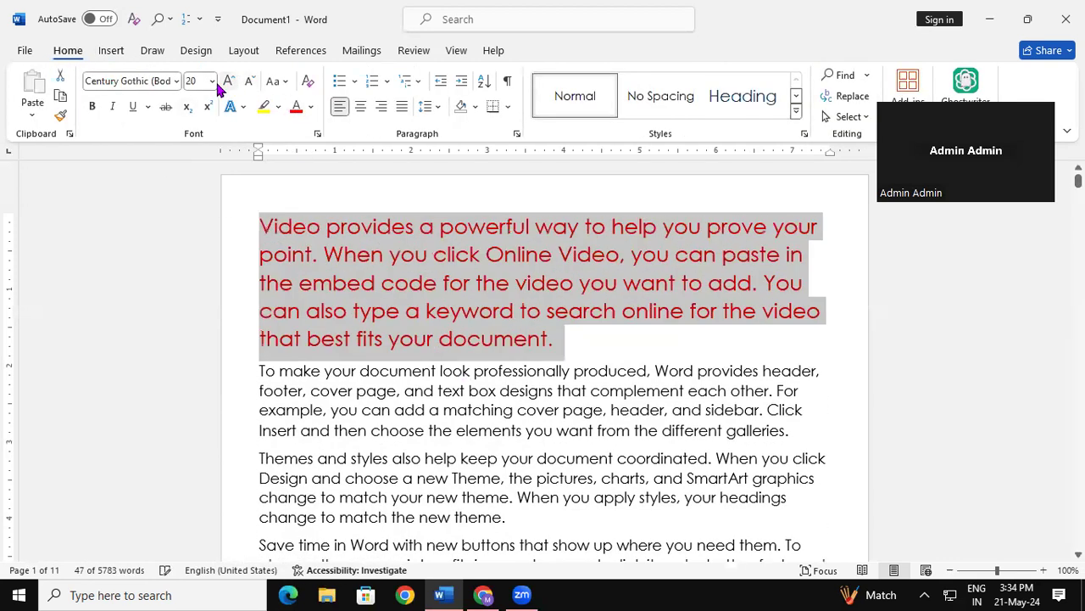
# - Make the first paragraph bold and insert a page break directly after it
pyautogui.click(92, 106)
pyautogui.click(679, 430)
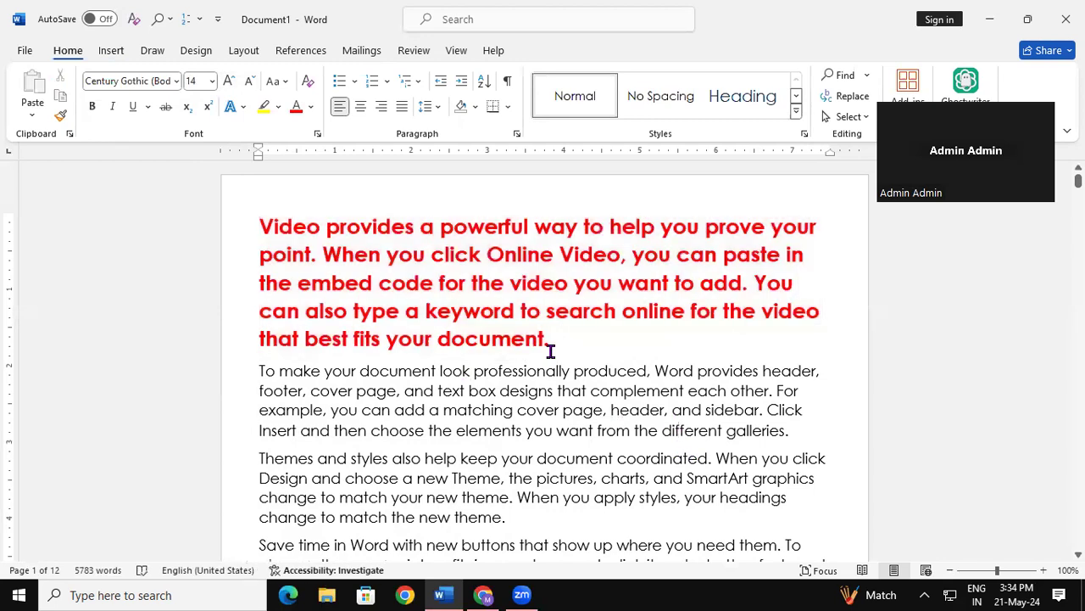
pyautogui.click(550, 335)
pyautogui.click(244, 50)
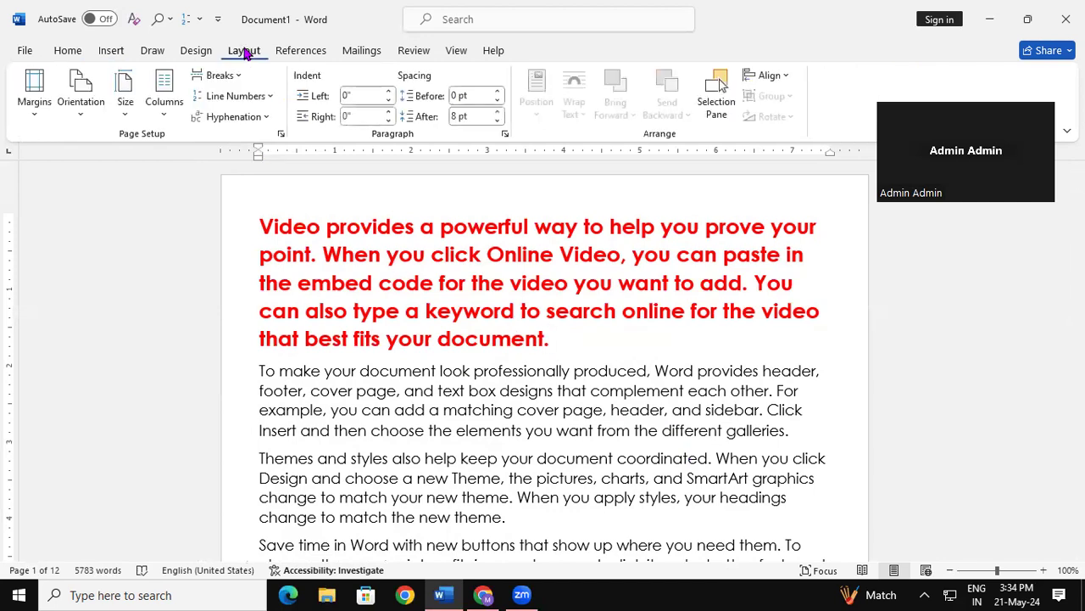
pyautogui.click(237, 76)
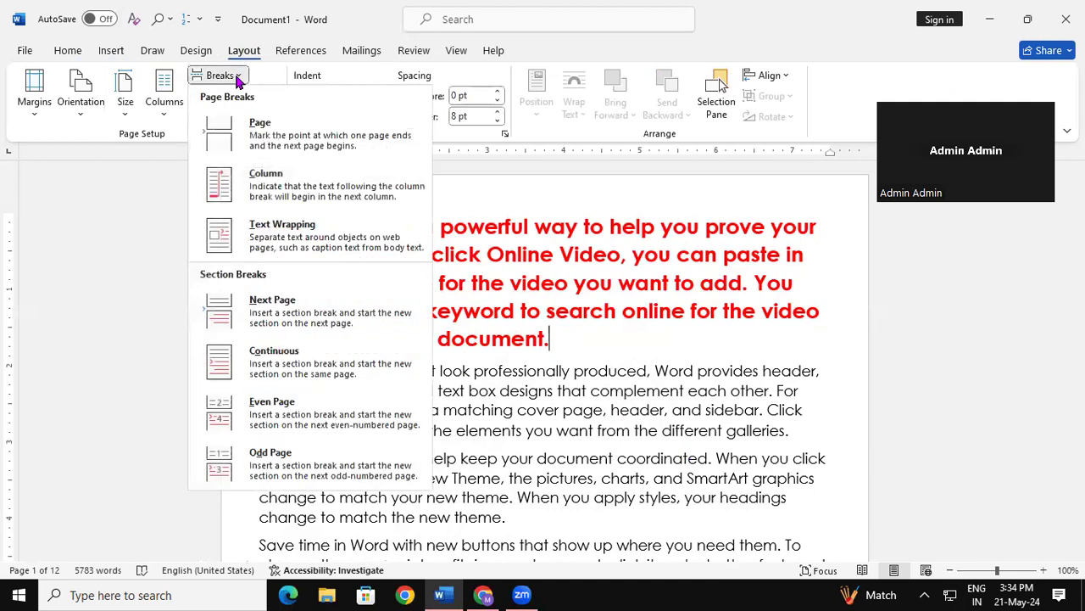
pyautogui.click(279, 133)
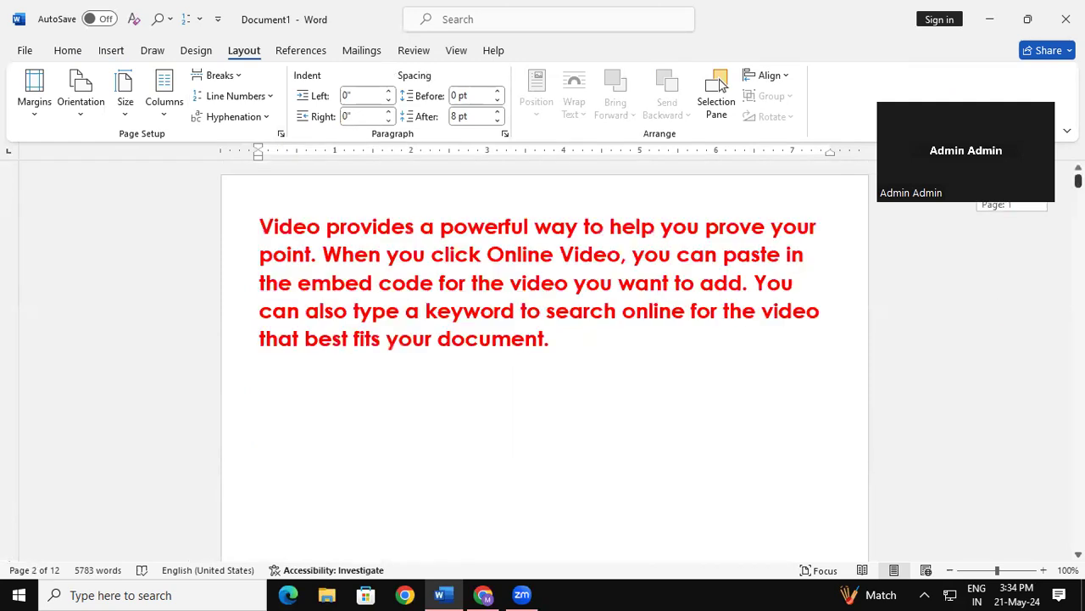
# - Undo the page break after the first paragraph
pyautogui.hotkey('ctrl', 'z')
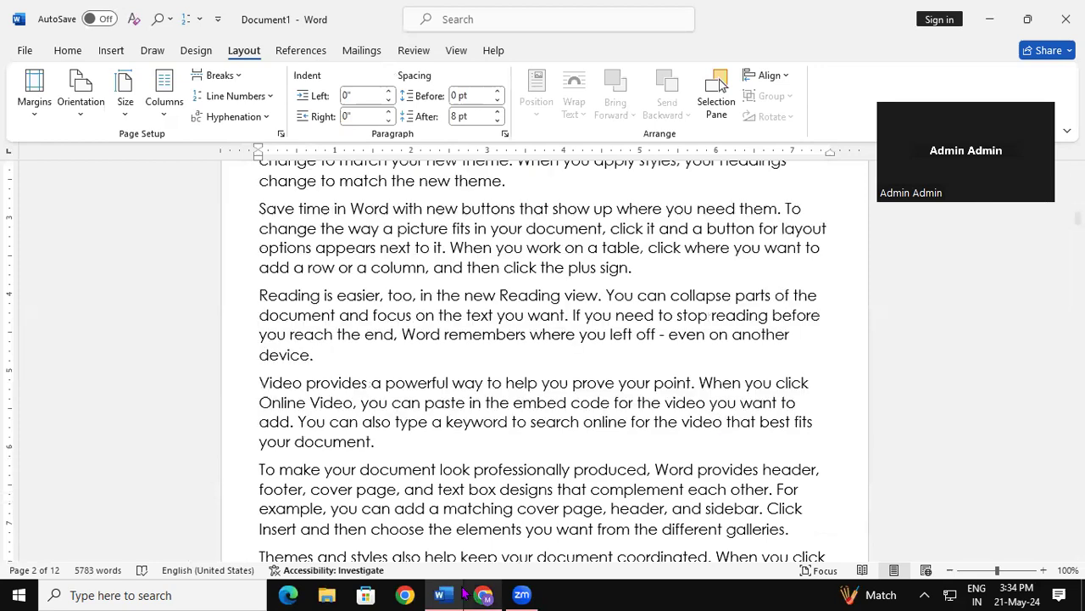
pyautogui.hotkey('ctrl', 'y')
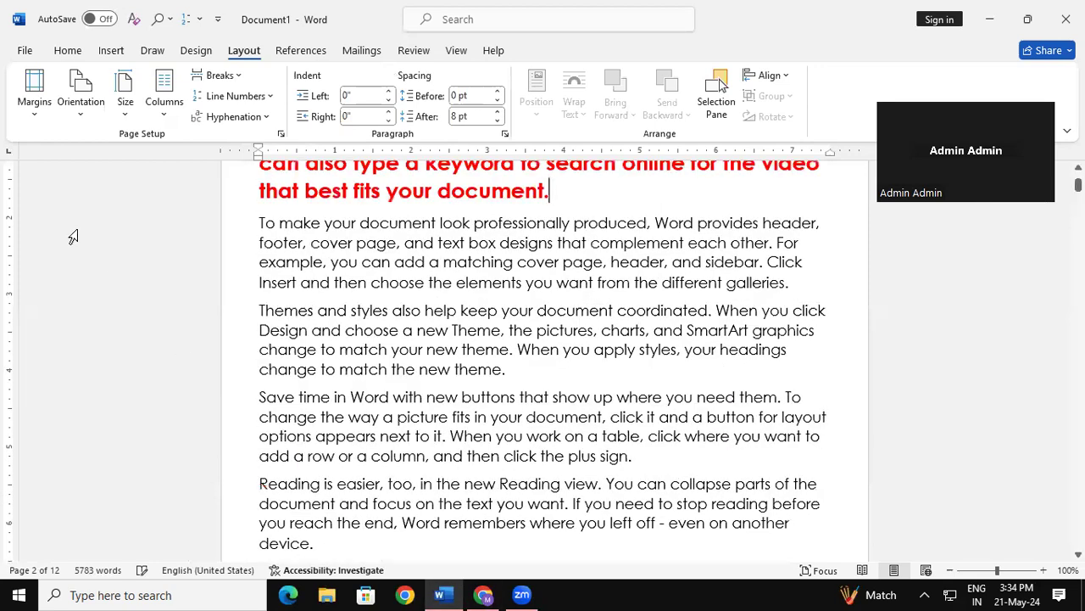
pyautogui.click(225, 75)
pyautogui.click(623, 418)
# - Lay out the entire document text in two columns
pyautogui.hotkey('ctrl', 'a')
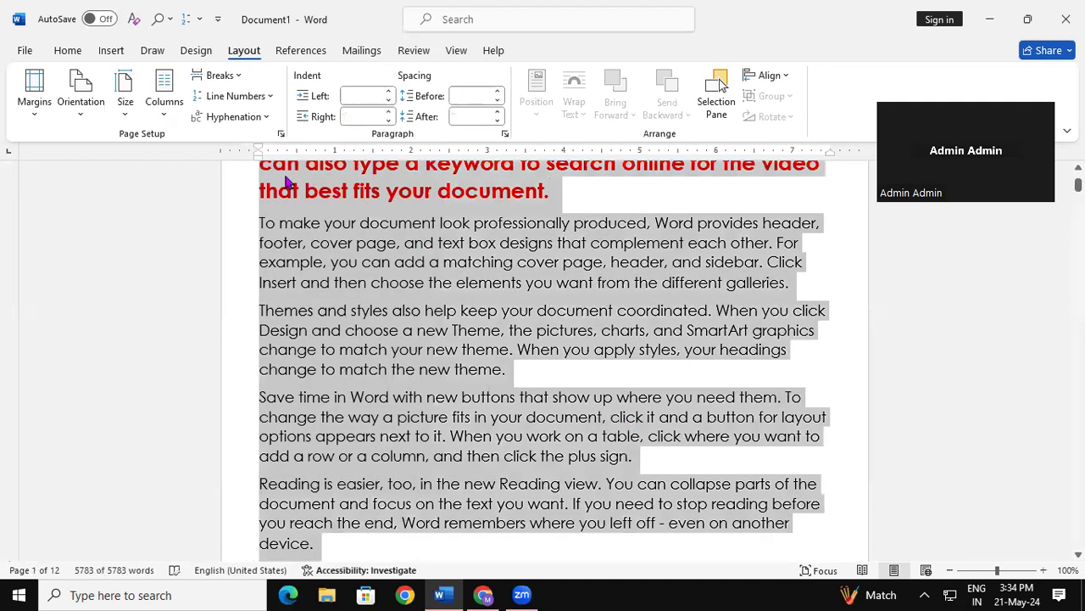
pyautogui.click(169, 112)
pyautogui.click(211, 198)
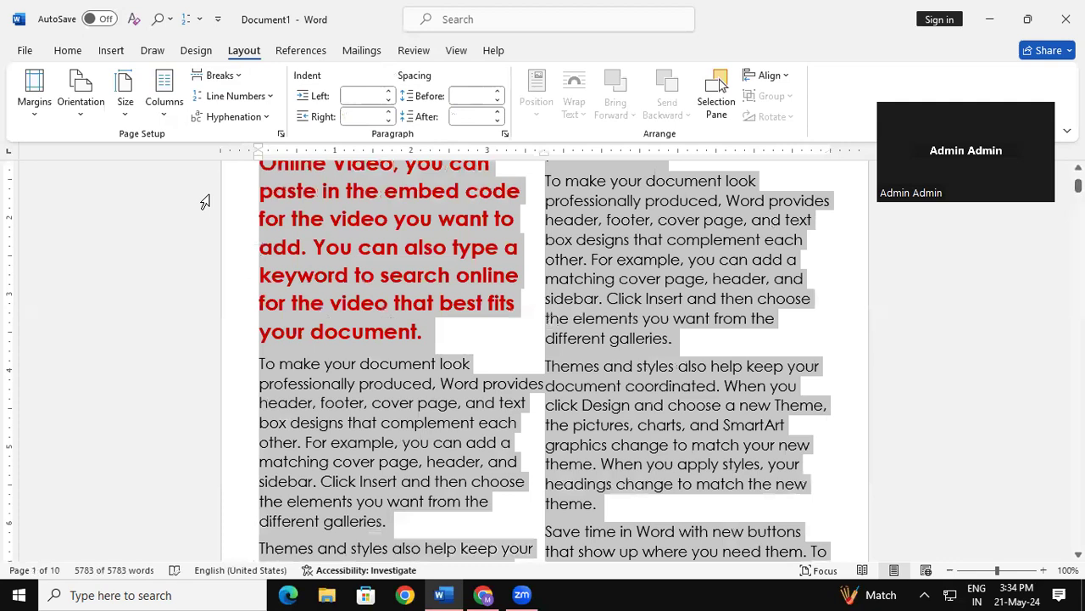
pyautogui.click(360, 408)
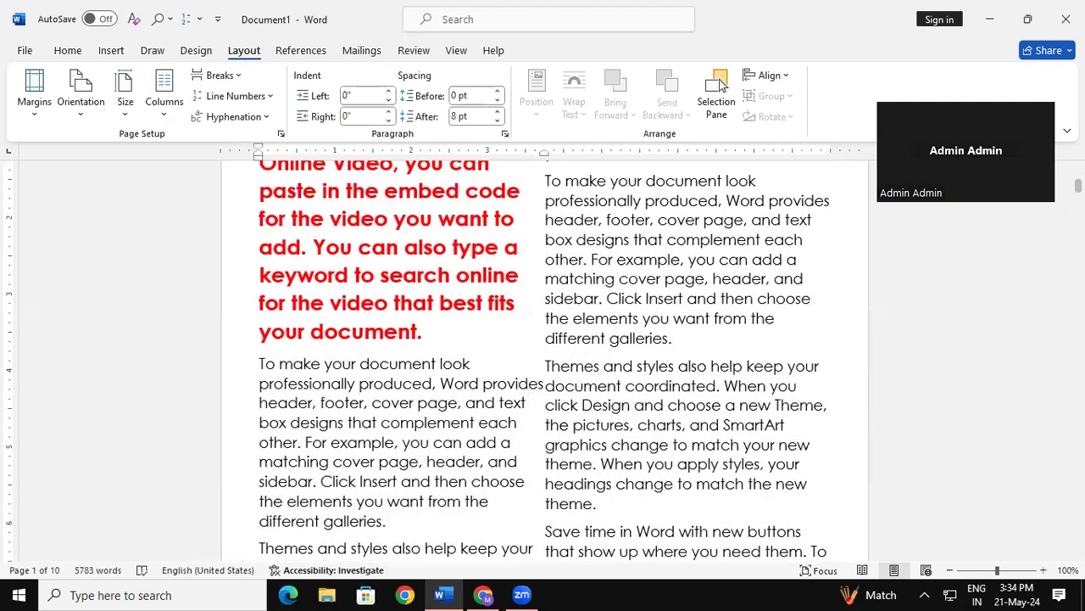
pyautogui.scroll(3, 544, 357)
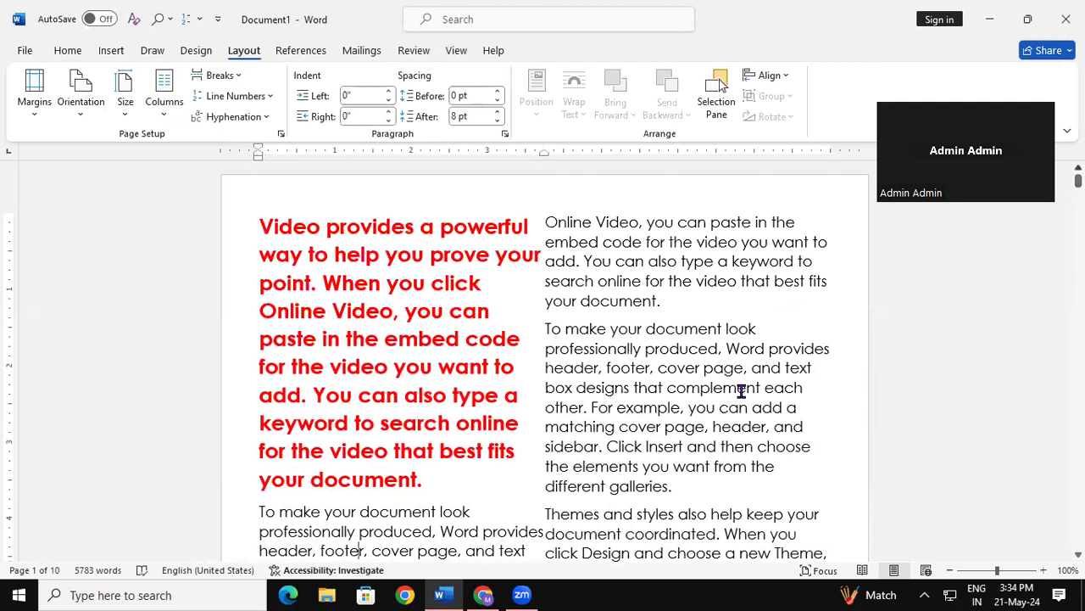
# - Insert a column break at the end of the red first paragraph
pyautogui.click(431, 485)
pyautogui.click(233, 76)
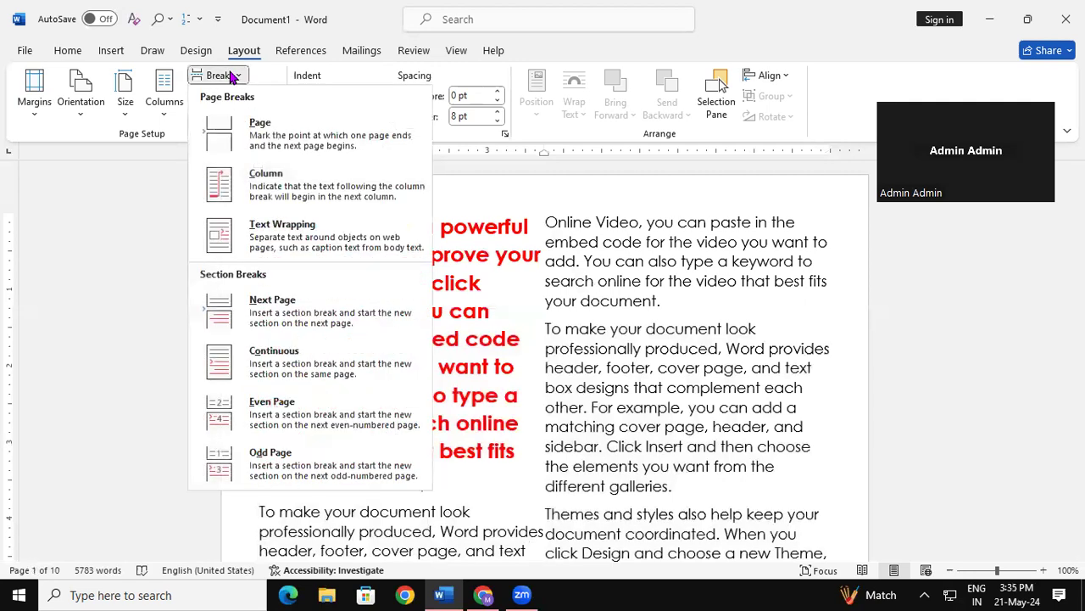
pyautogui.click(268, 175)
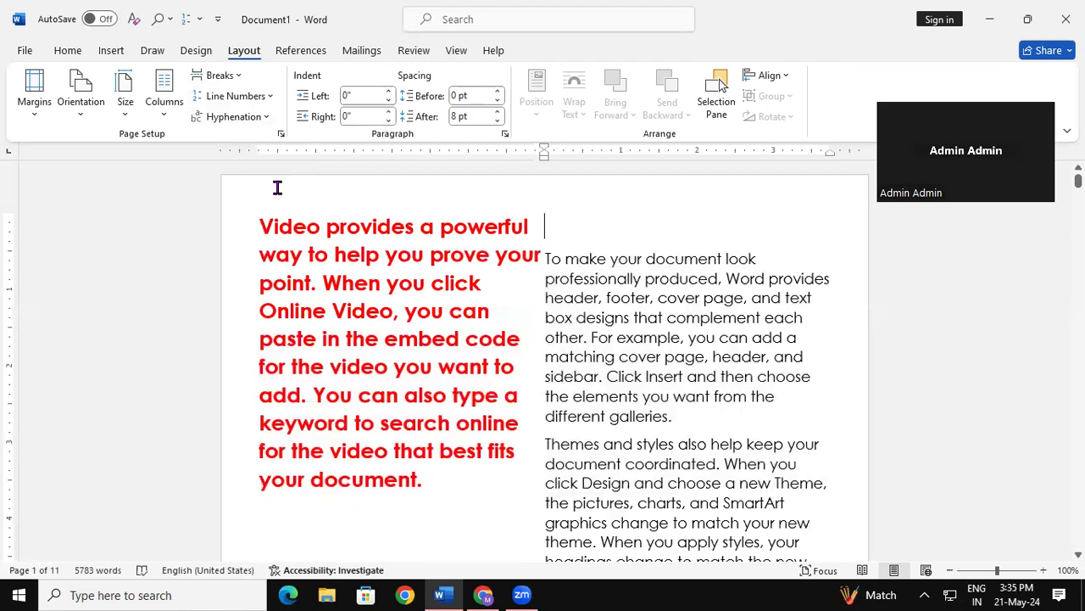
# - Insert a column break after "You can also" in the first paragraph, and undo both column breaks together with the two-column layout
pyautogui.click(446, 396)
pyautogui.click(223, 80)
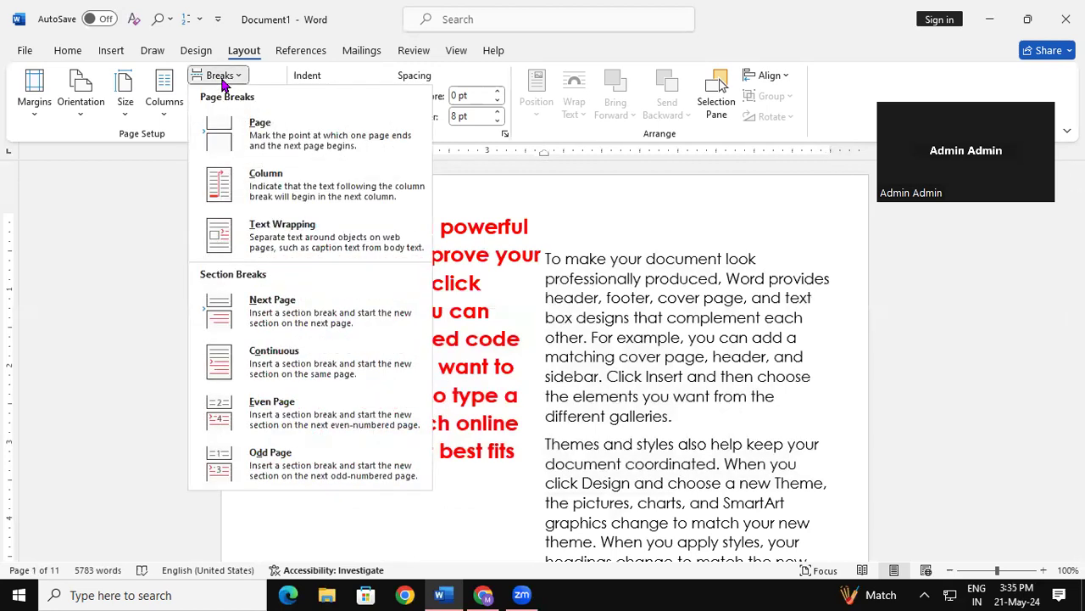
pyautogui.click(227, 183)
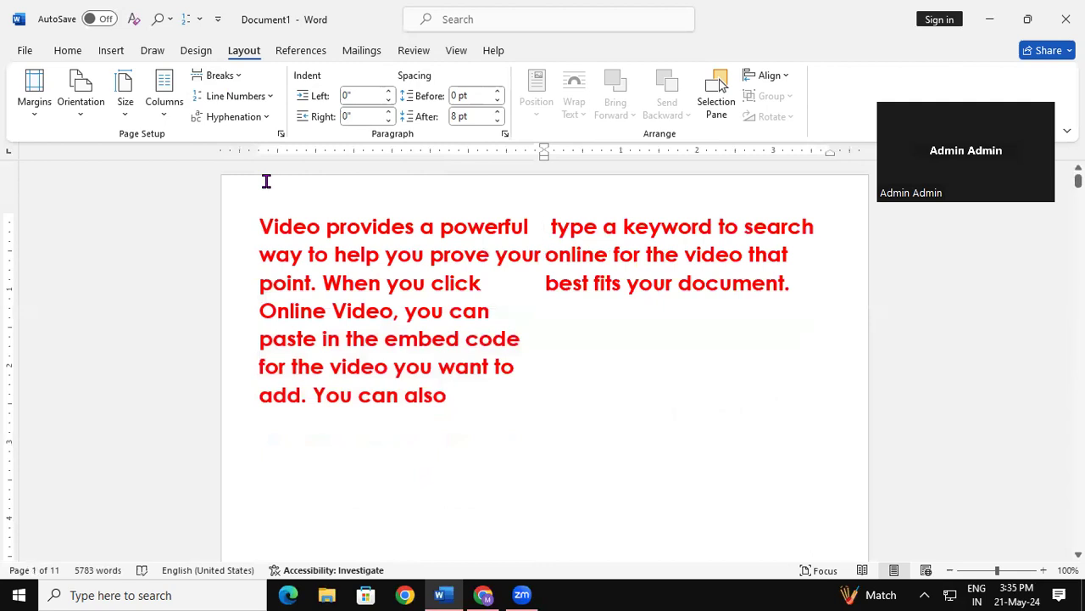
pyautogui.hotkey('ctrl', 'z')
pyautogui.hotkey('ctrl', 'z')
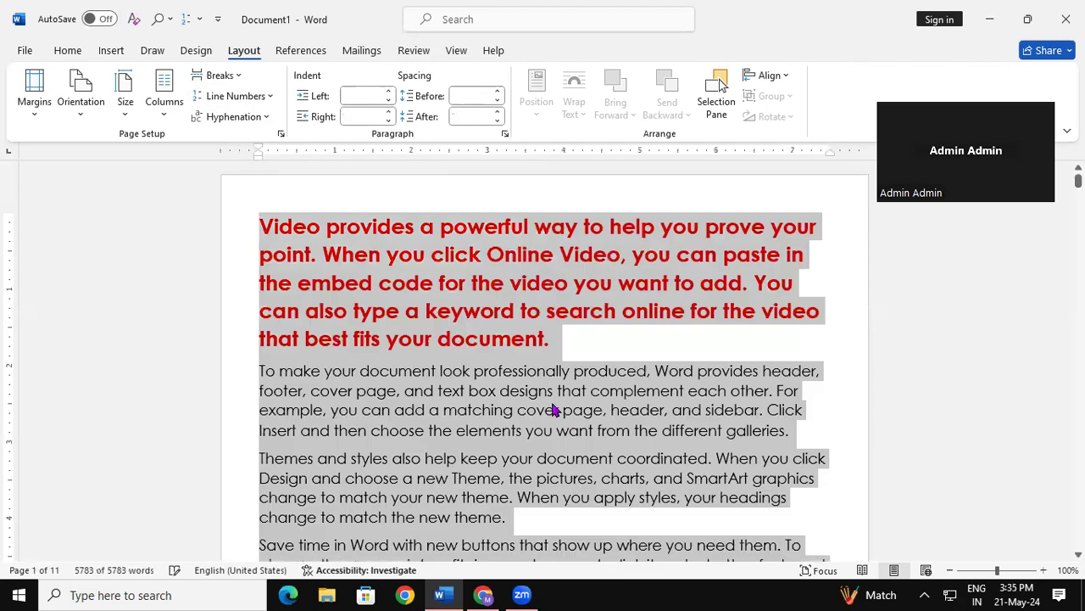
# - Insert a column break at the end of the first paragraph in the single-column layout
pyautogui.click(571, 359)
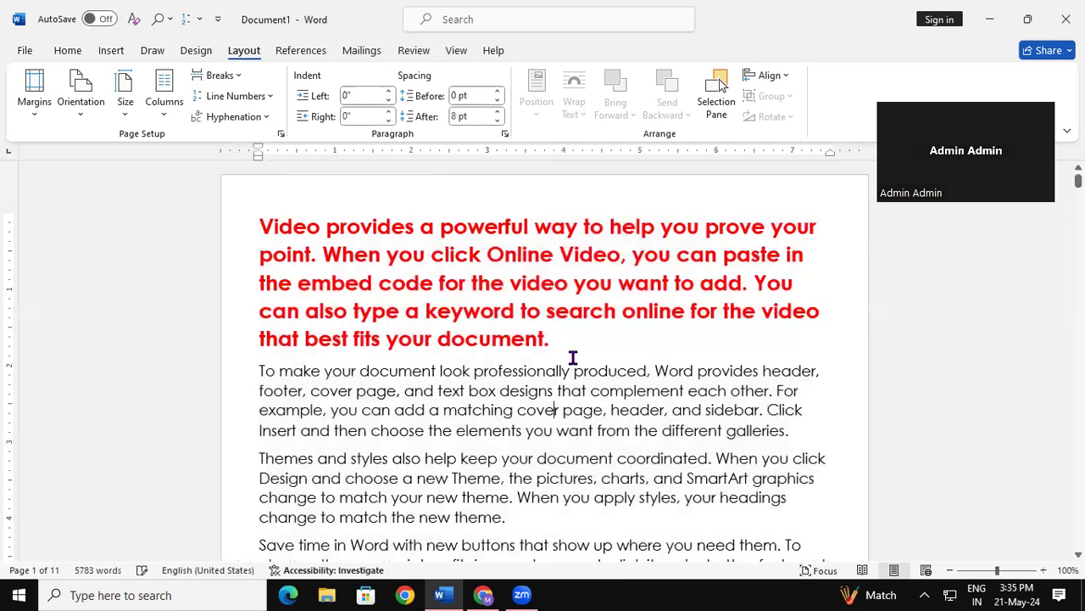
pyautogui.click(219, 74)
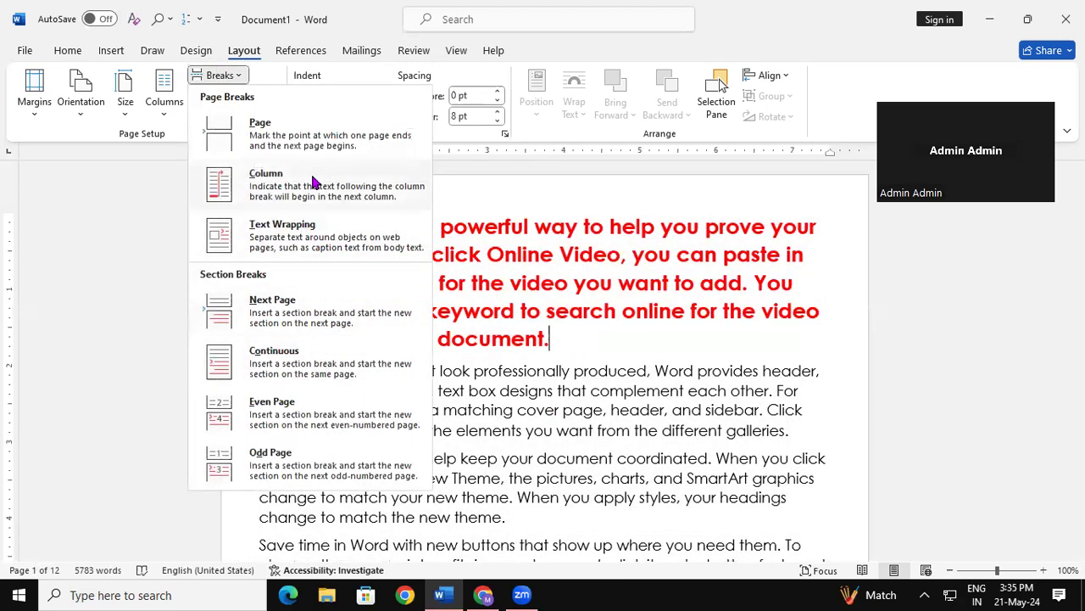
pyautogui.click(314, 182)
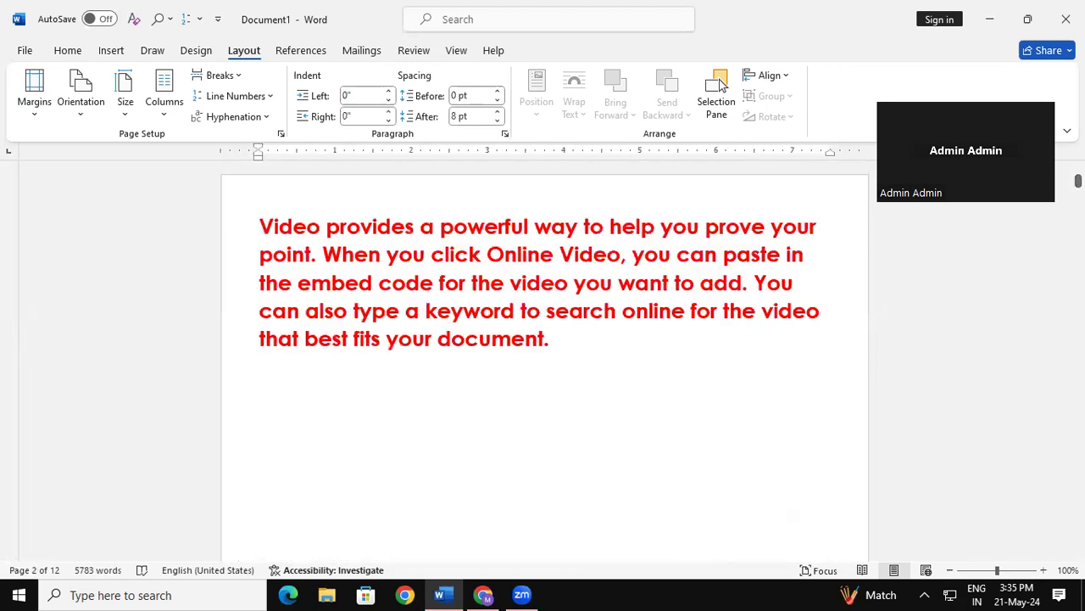
# - Undo the column break, then the first paragraph's bold formatting and last font size increase
pyautogui.tripleClick(500, 263)
pyautogui.click(378, 419)
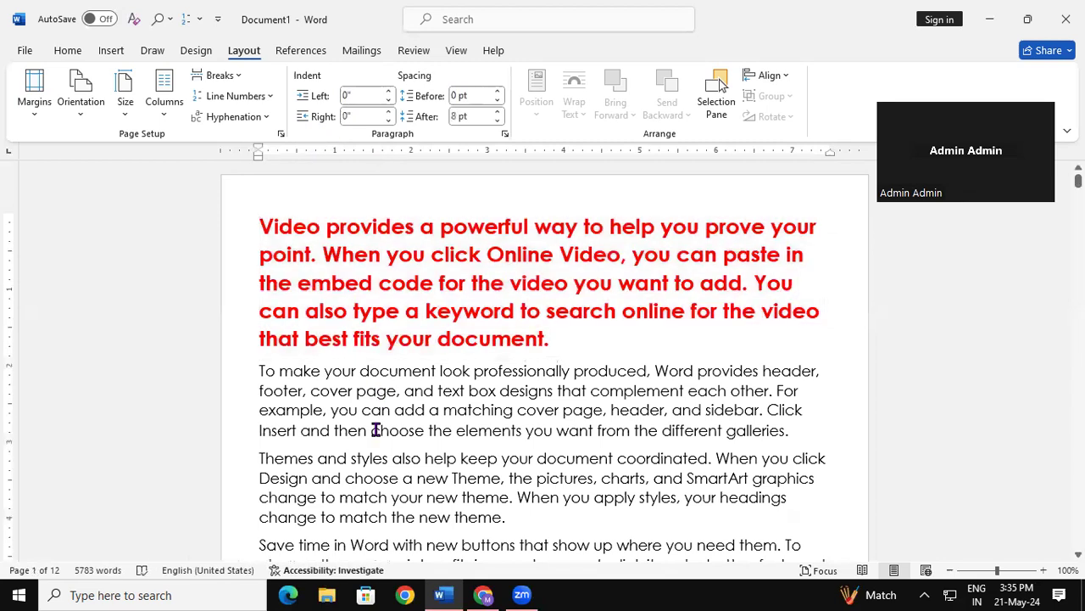
pyautogui.click(463, 416)
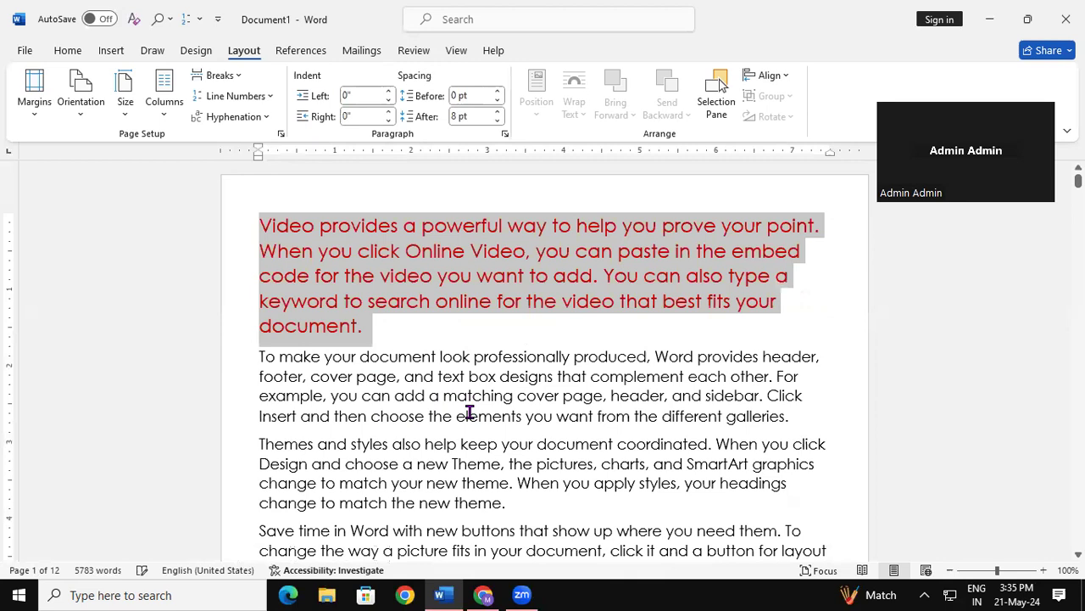
pyautogui.rightClick(624, 455)
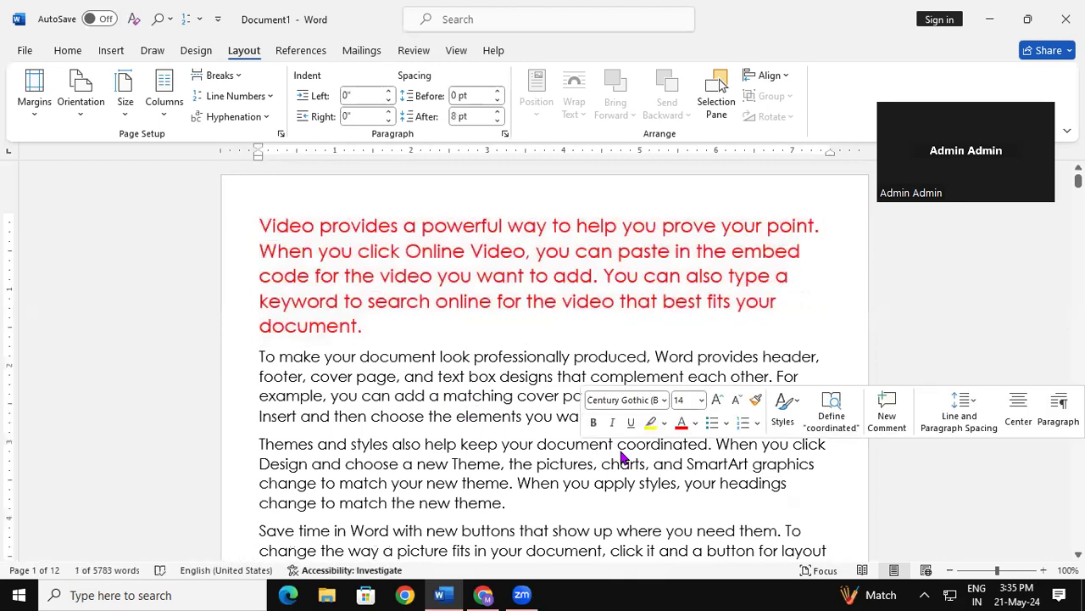
# - Replace all of the document's text with new sample text generated by =RAND(125)
pyautogui.hotkey('ctrl', 'a')
pyautogui.press('Delete')
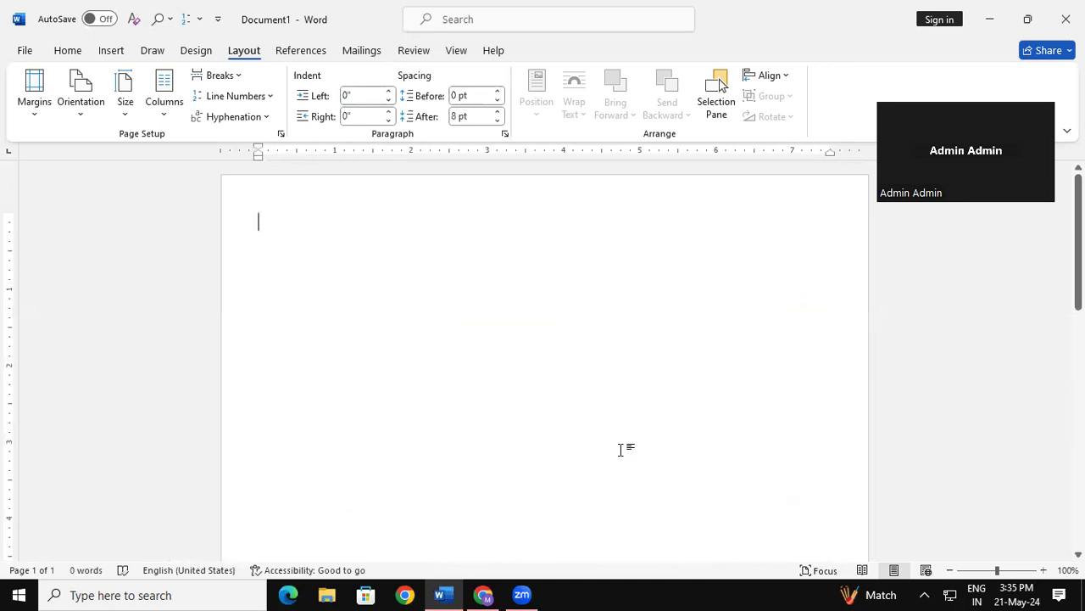
pyautogui.write('=RA')
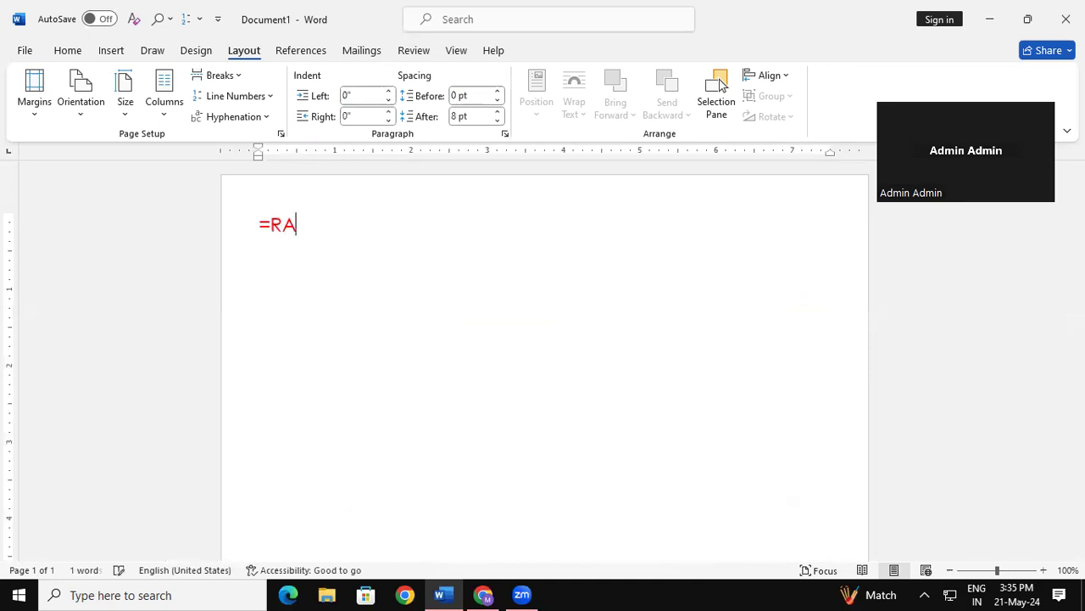
pyautogui.write('ND(125)')
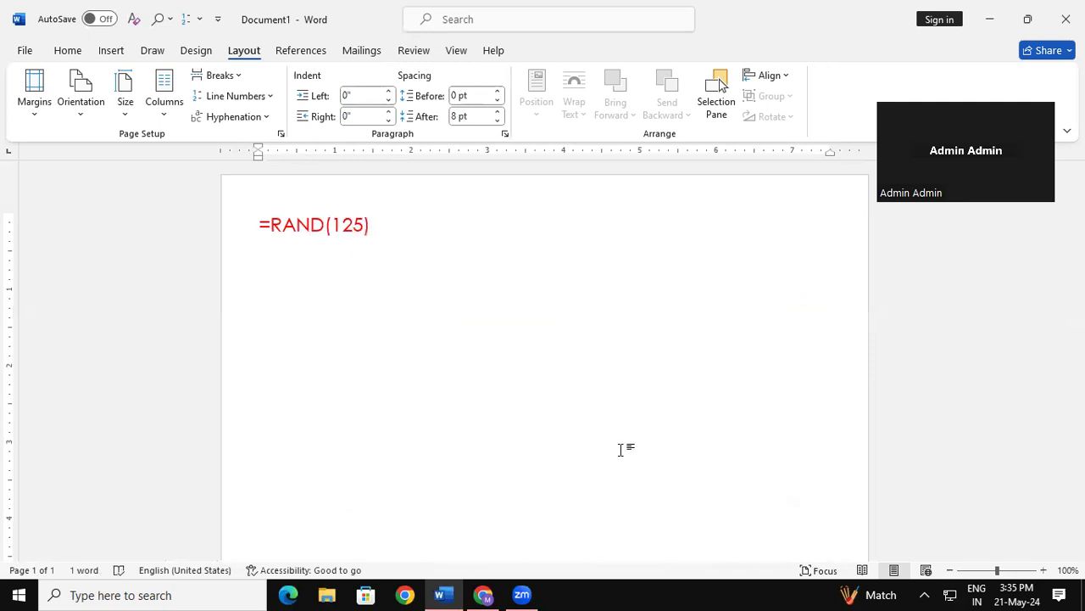
pyautogui.press('Return')
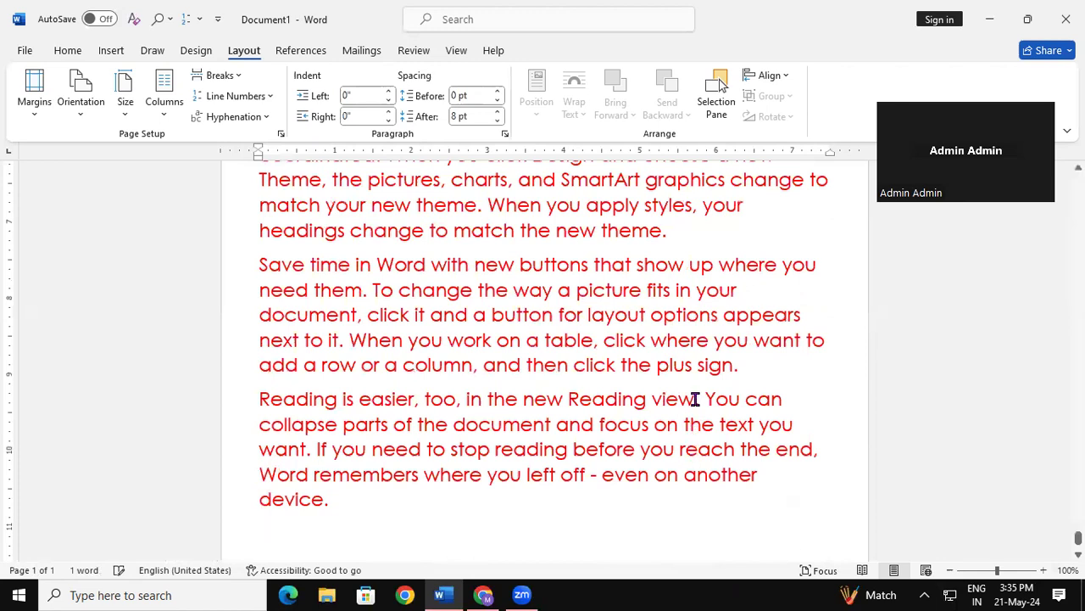
# - Lay out all of the newly generated sample text in two columns
pyautogui.hotkey('ctrl', 'a')
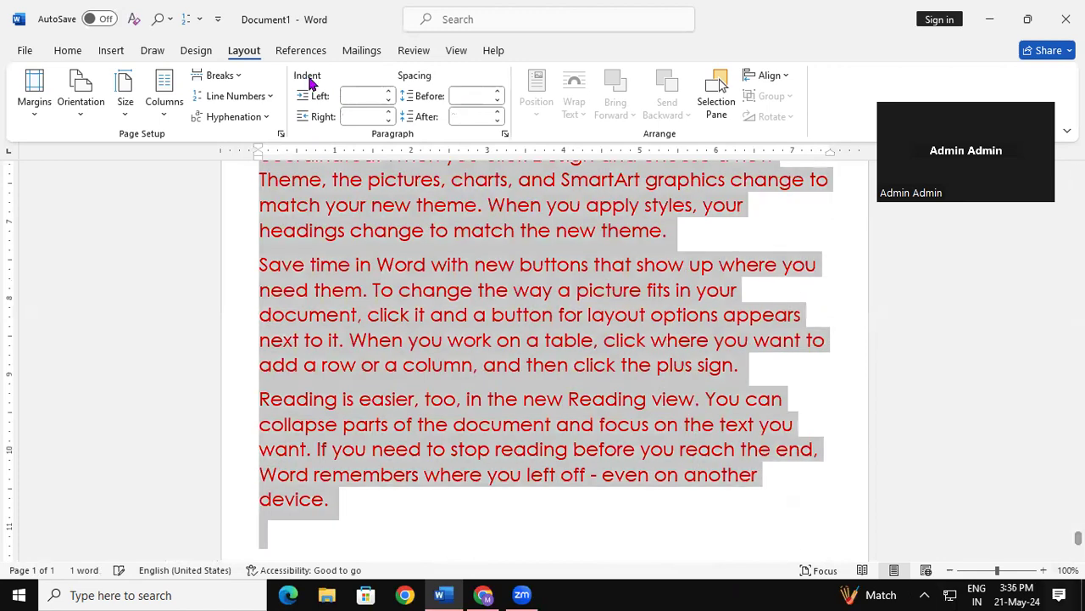
pyautogui.click(170, 100)
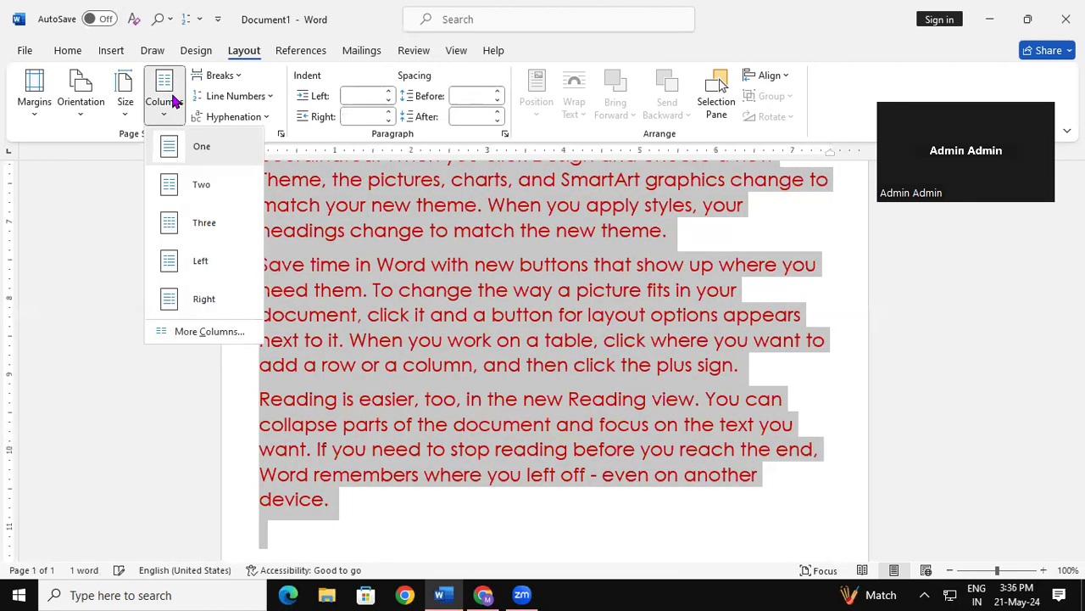
pyautogui.click(213, 193)
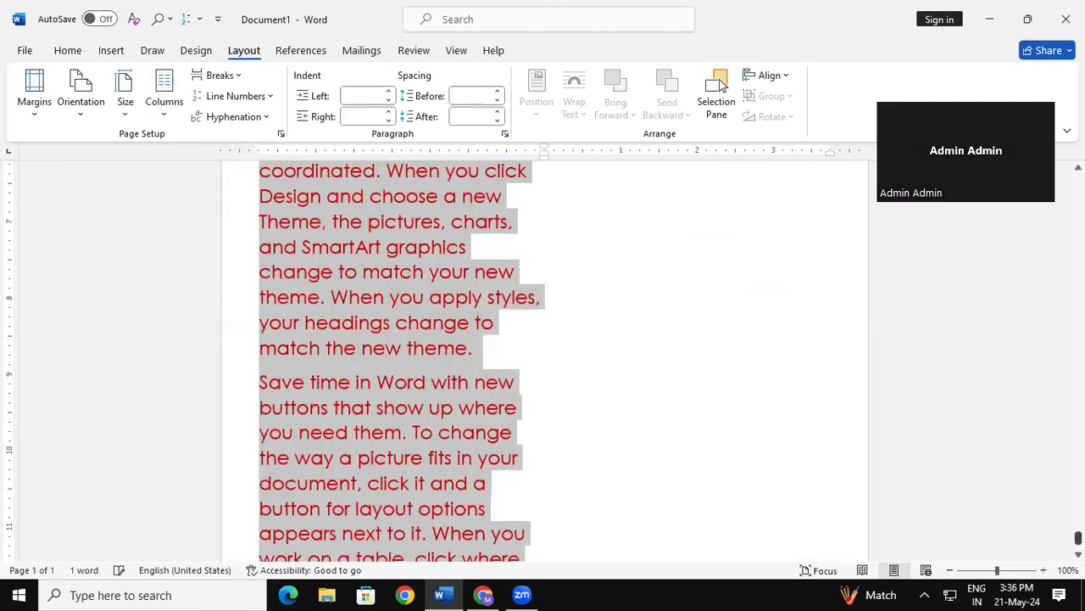
pyautogui.scroll(15, 543, 360)
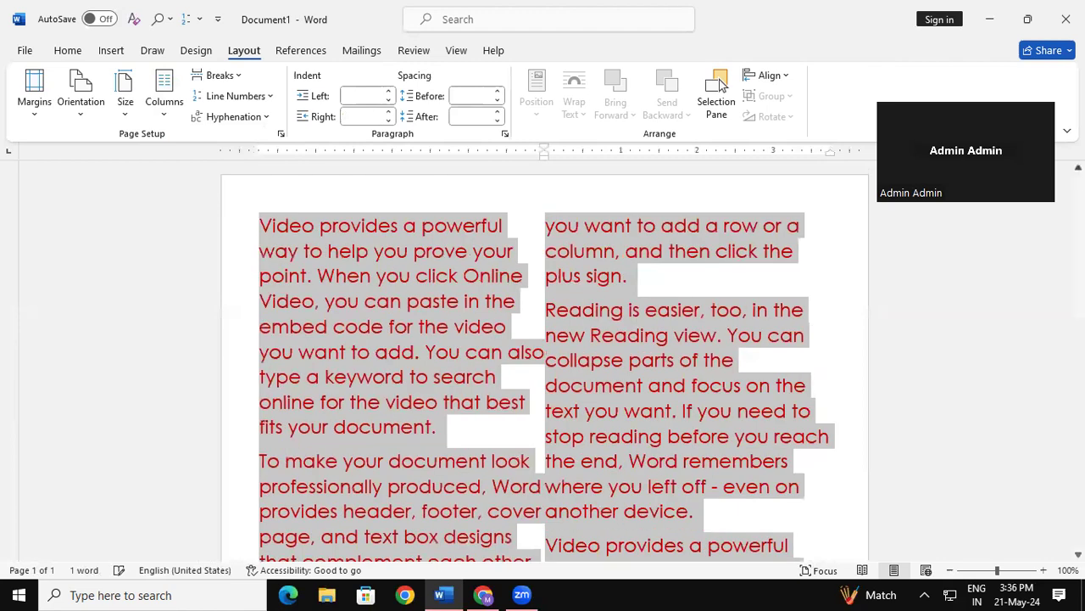
# - Colour the first paragraph's text green using the standard colours
pyautogui.moveTo(260, 223); pyautogui.dragTo(483, 417)
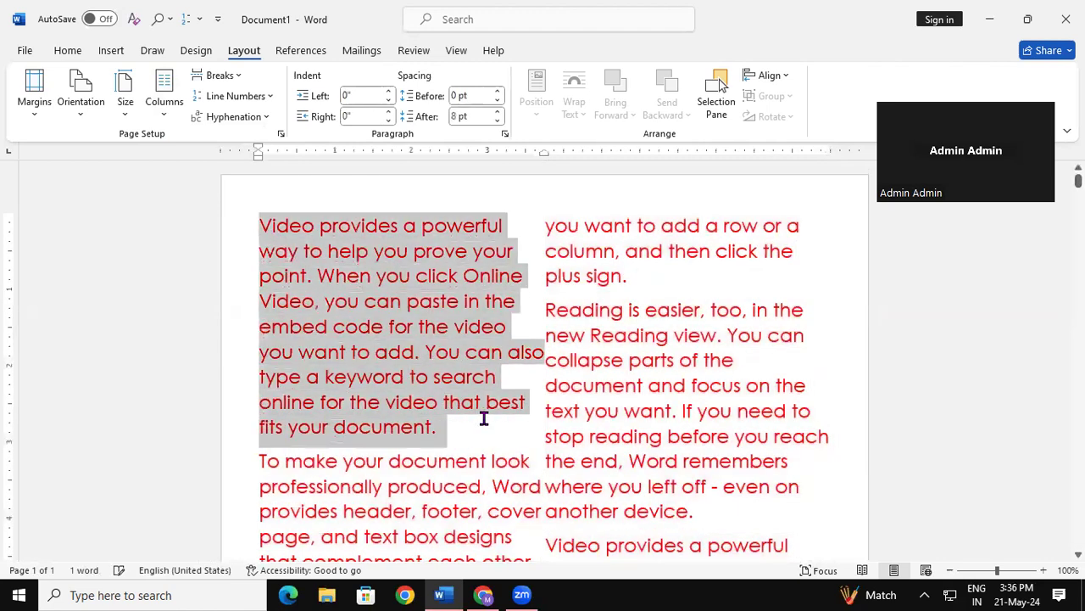
pyautogui.click(75, 49)
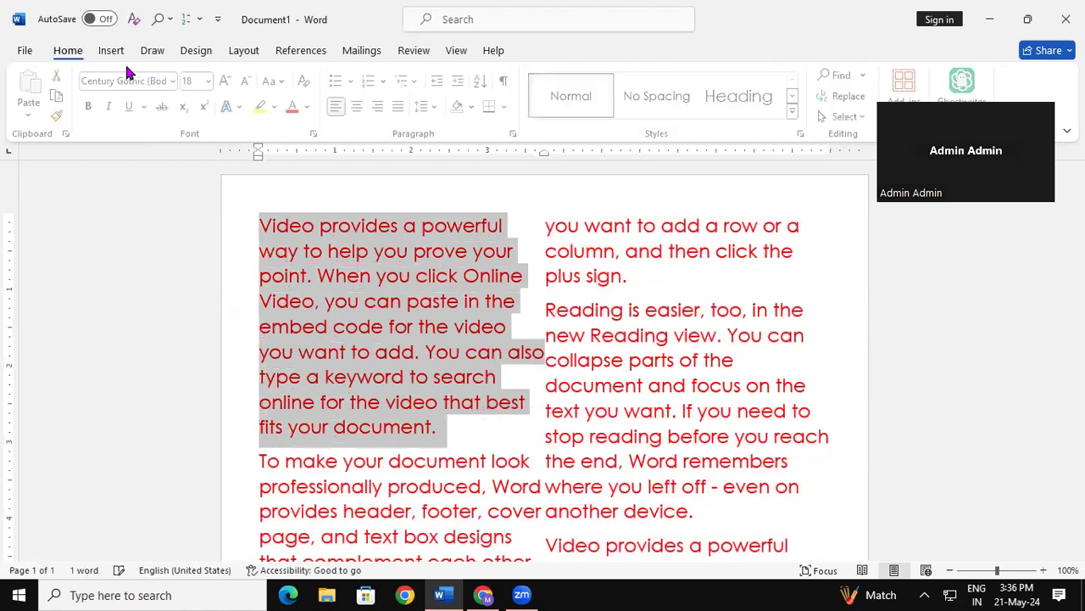
pyautogui.click(310, 106)
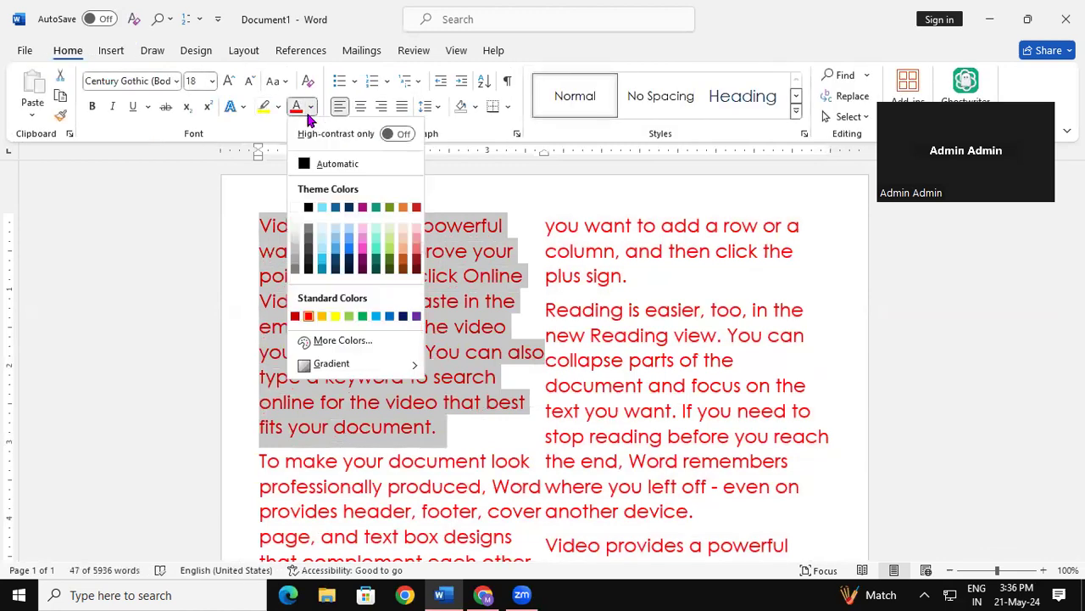
pyautogui.click(363, 317)
pyautogui.click(622, 360)
# - Insert a column break at the end of the green first paragraph
pyautogui.click(452, 437)
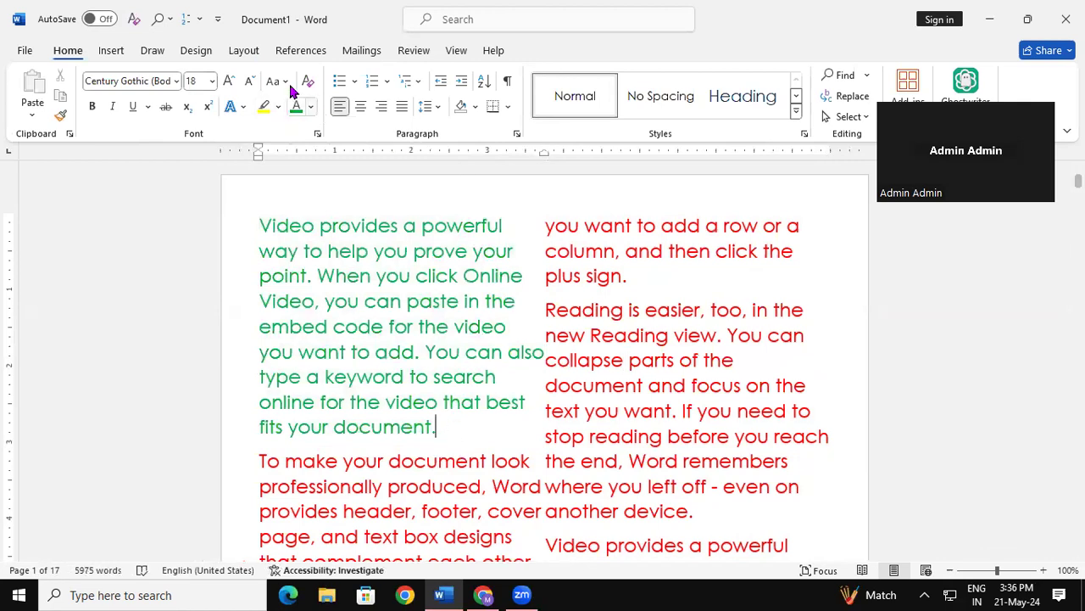
pyautogui.click(246, 51)
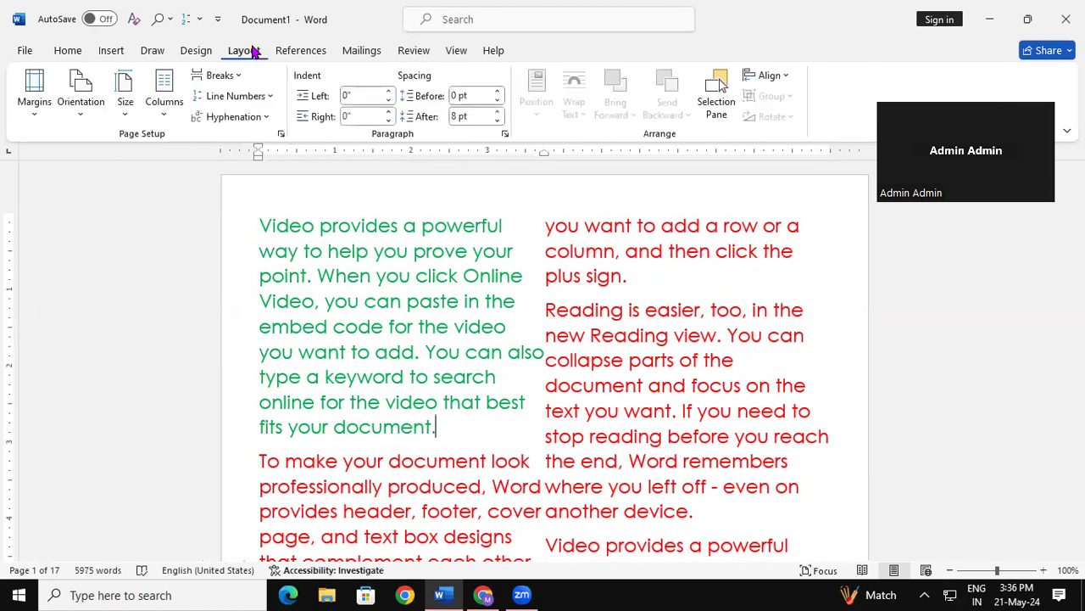
pyautogui.click(228, 75)
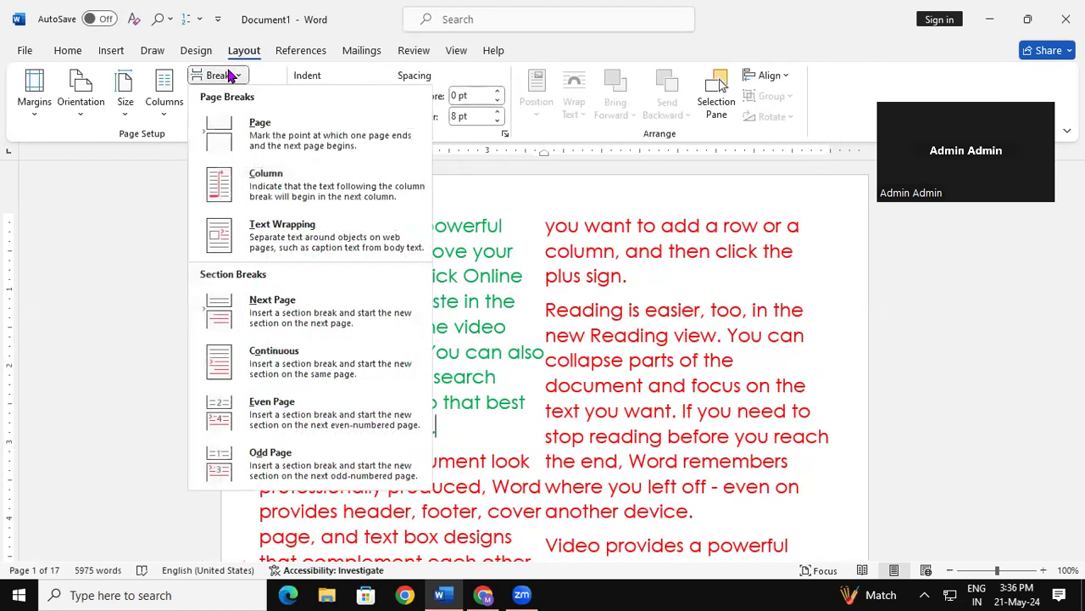
pyautogui.click(289, 188)
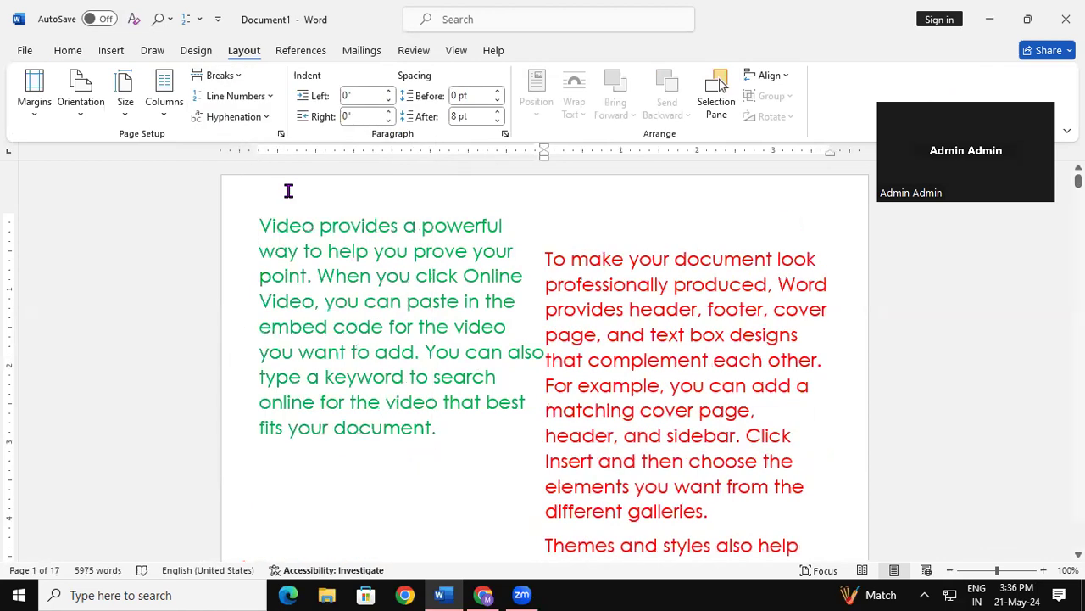
# - Undo the column break, the first paragraph's green colour and the two-column layout
pyautogui.click(236, 78)
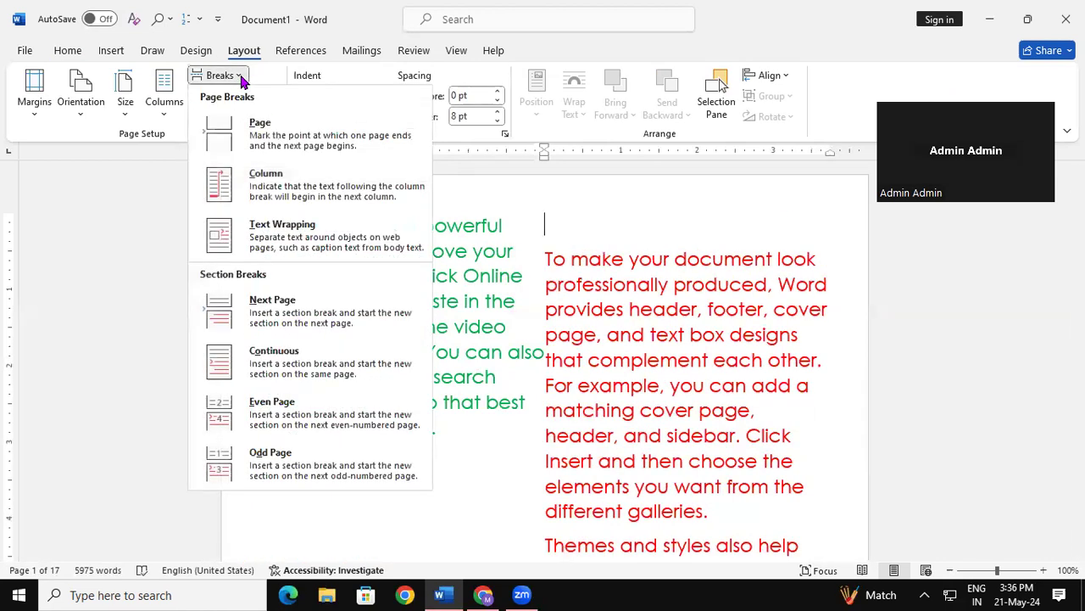
pyautogui.click(658, 344)
pyautogui.hotkey('ctrl', 'z')
pyautogui.hotkey('ctrl', 'z')
pyautogui.hotkey('ctrl', 'z')
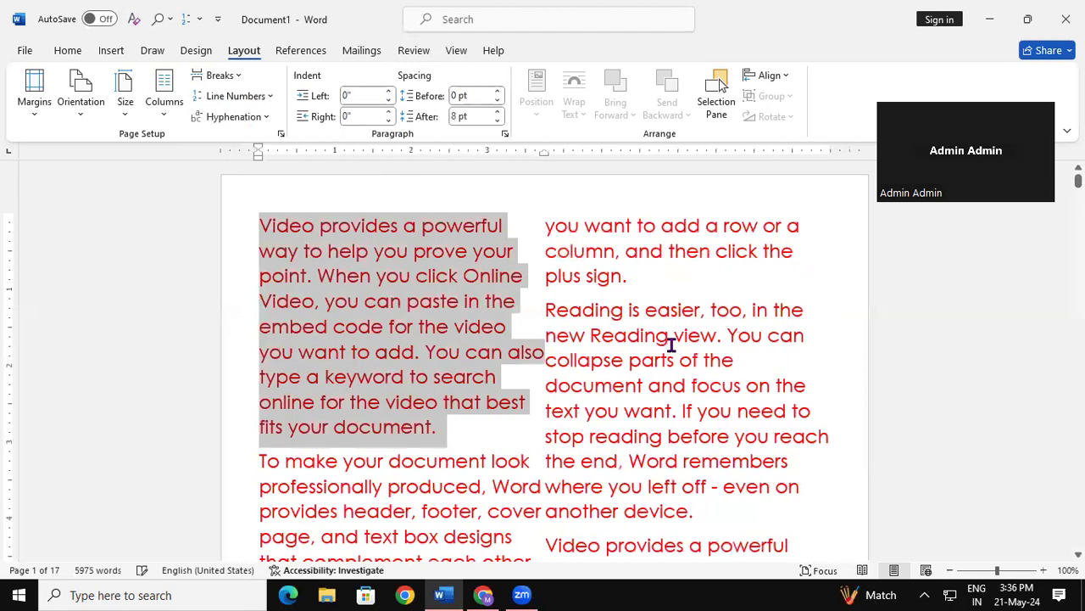
pyautogui.click(636, 357)
# - Try a paragraph break before "provides header" in the second paragraph and remove it again
pyautogui.click(829, 360)
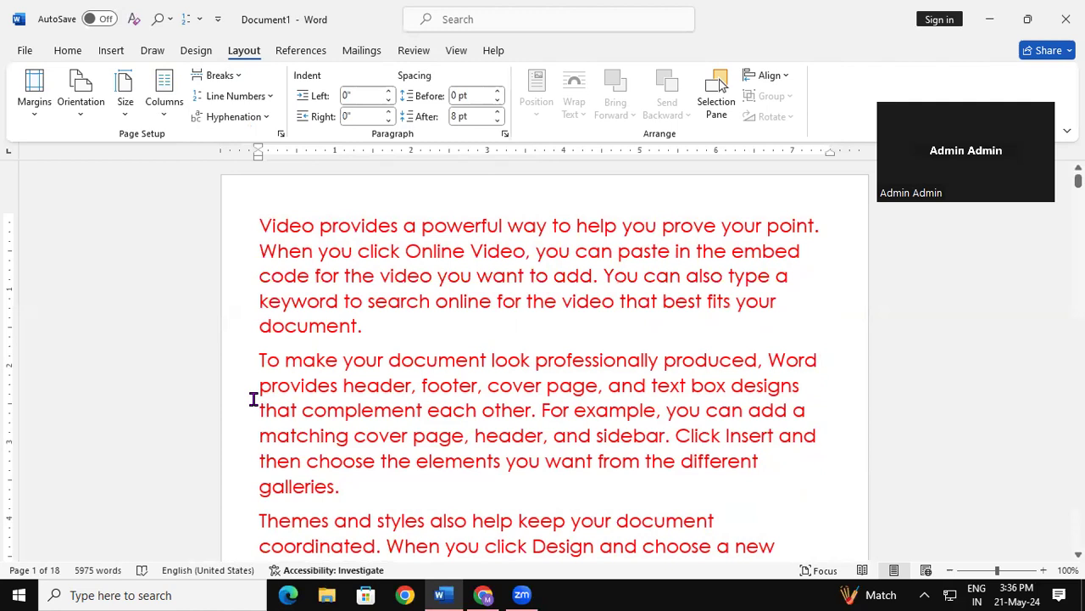
pyautogui.press('Return')
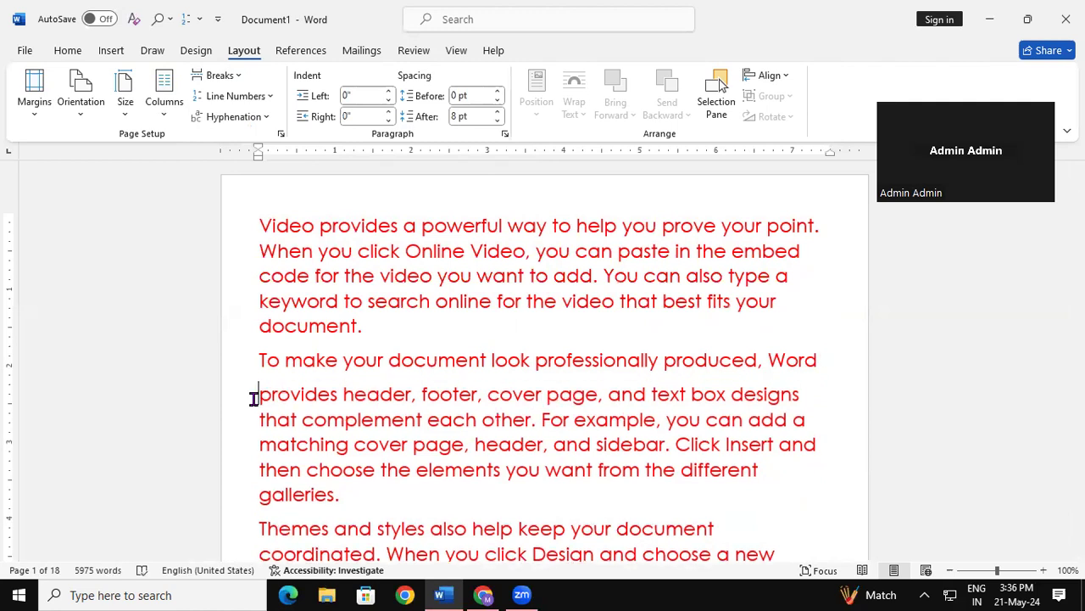
pyautogui.press('BackSpace')
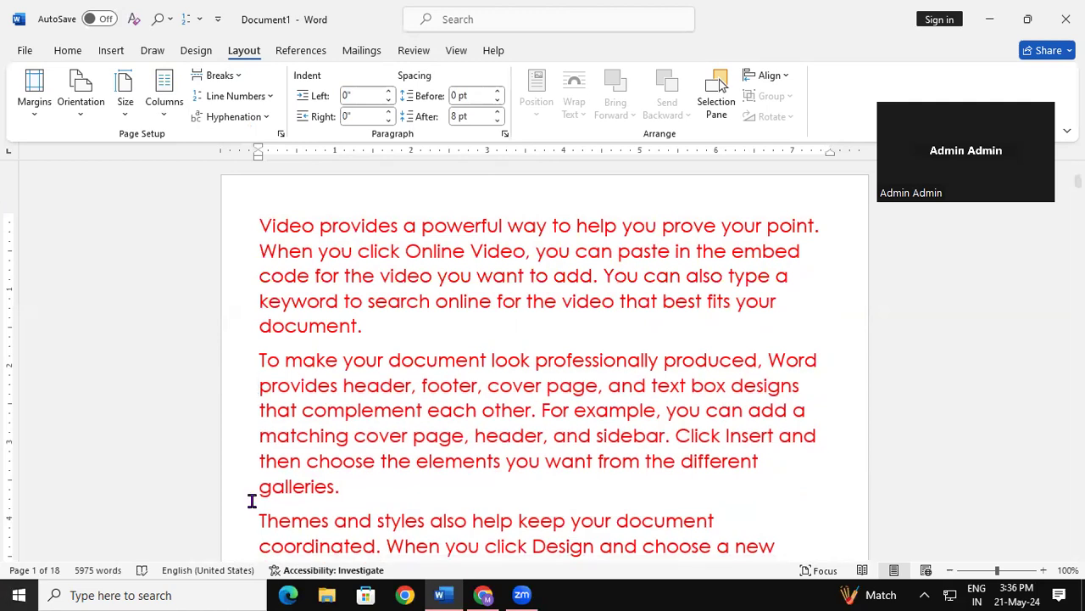
# - Insert text wrapping breaks after "Word" and after "text box designs" in the second paragraph
pyautogui.click(817, 363)
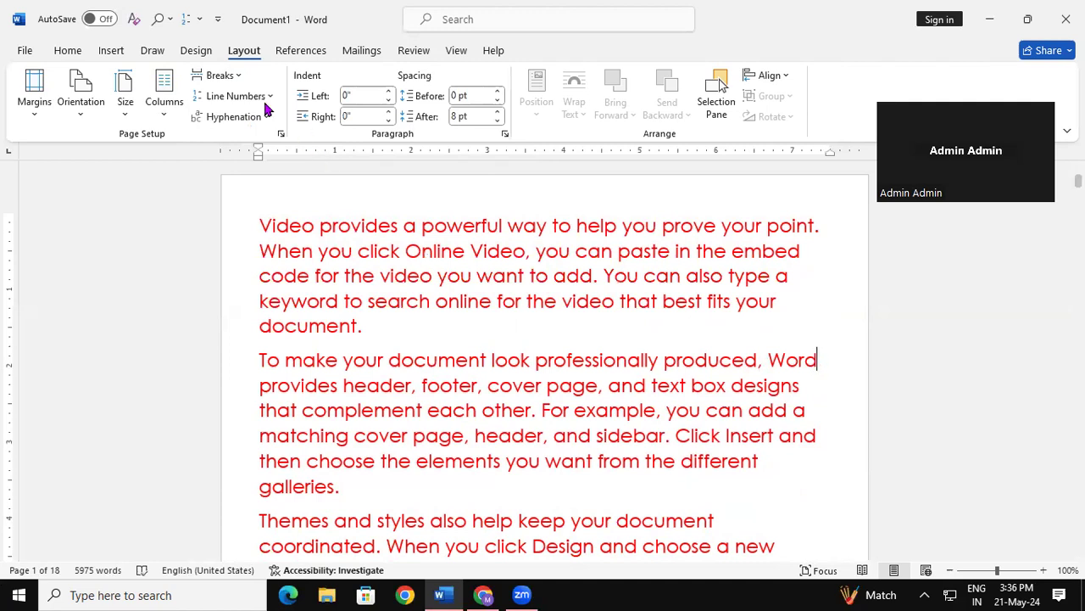
pyautogui.click(222, 75)
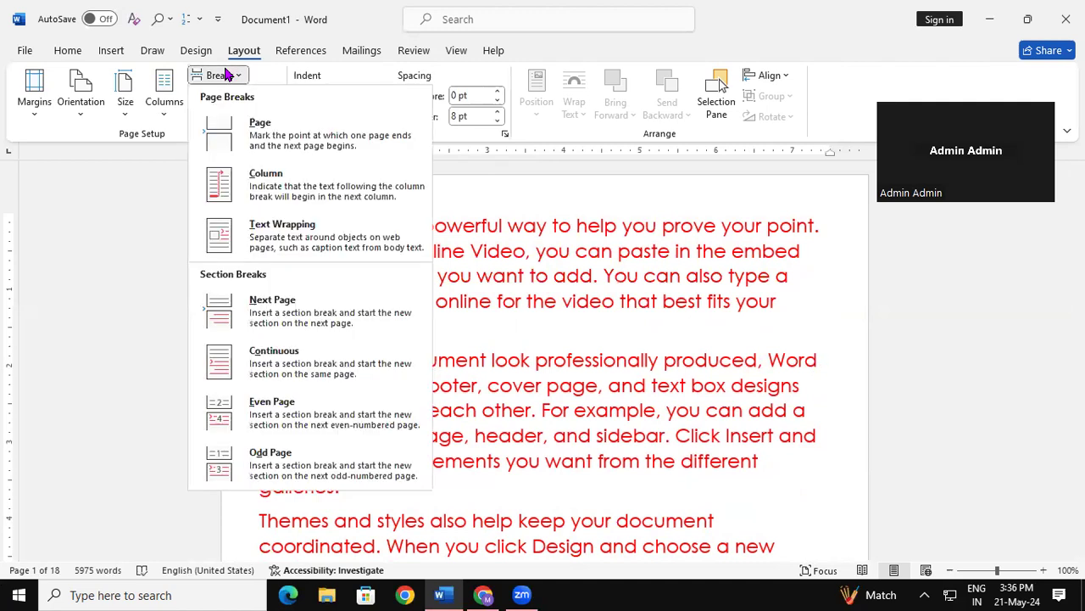
pyautogui.click(307, 240)
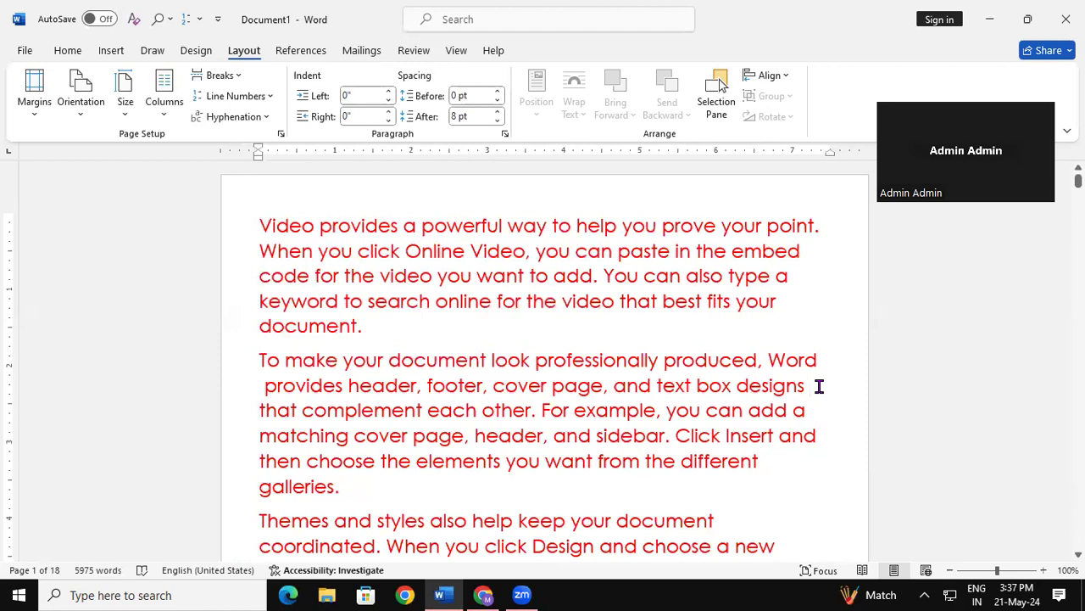
pyautogui.click(236, 81)
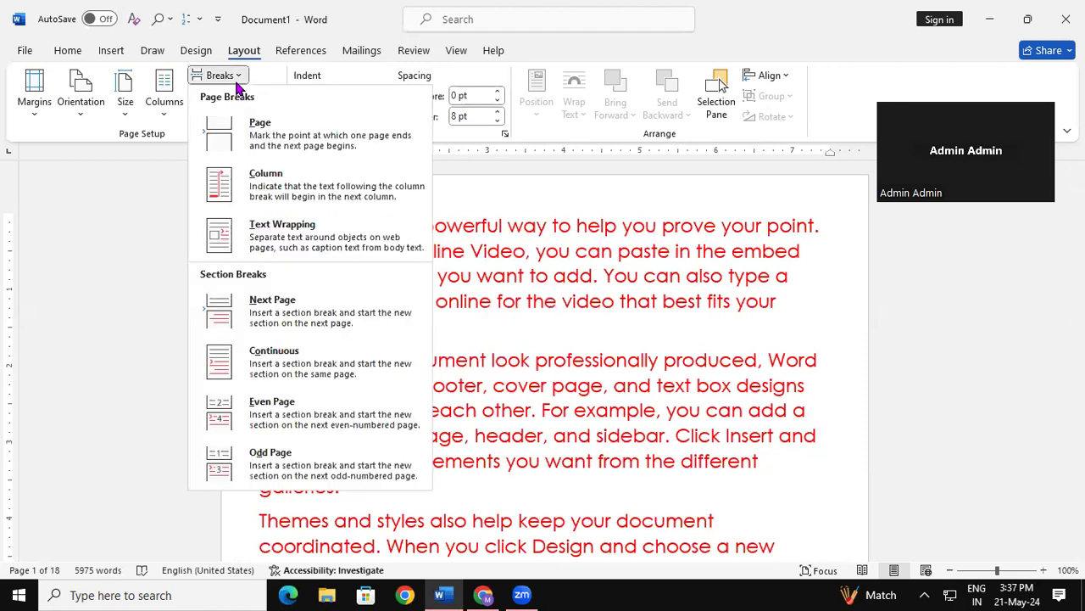
pyautogui.click(337, 244)
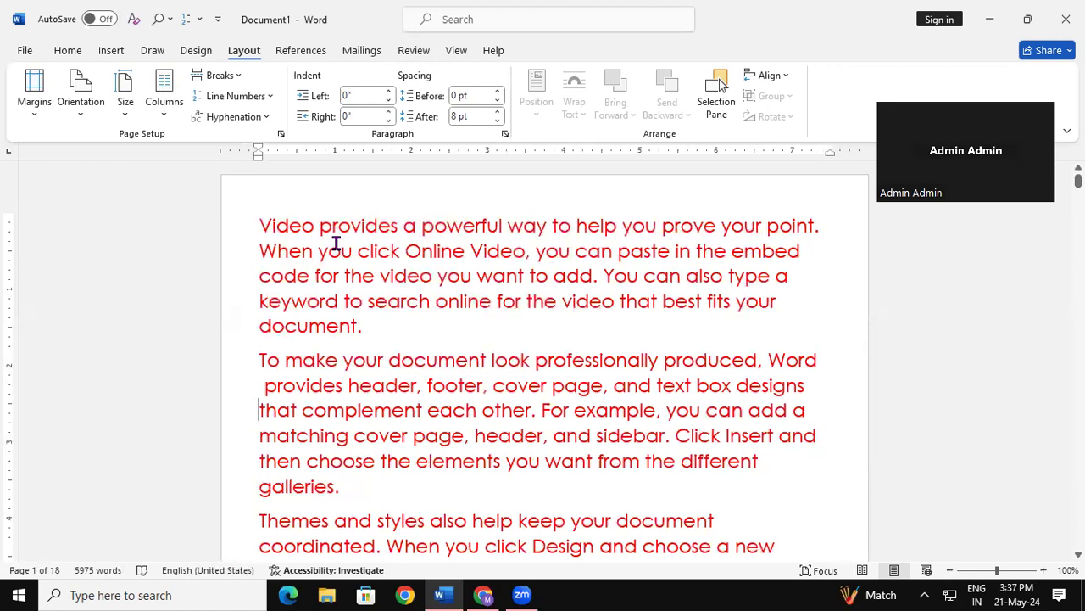
pyautogui.click(225, 76)
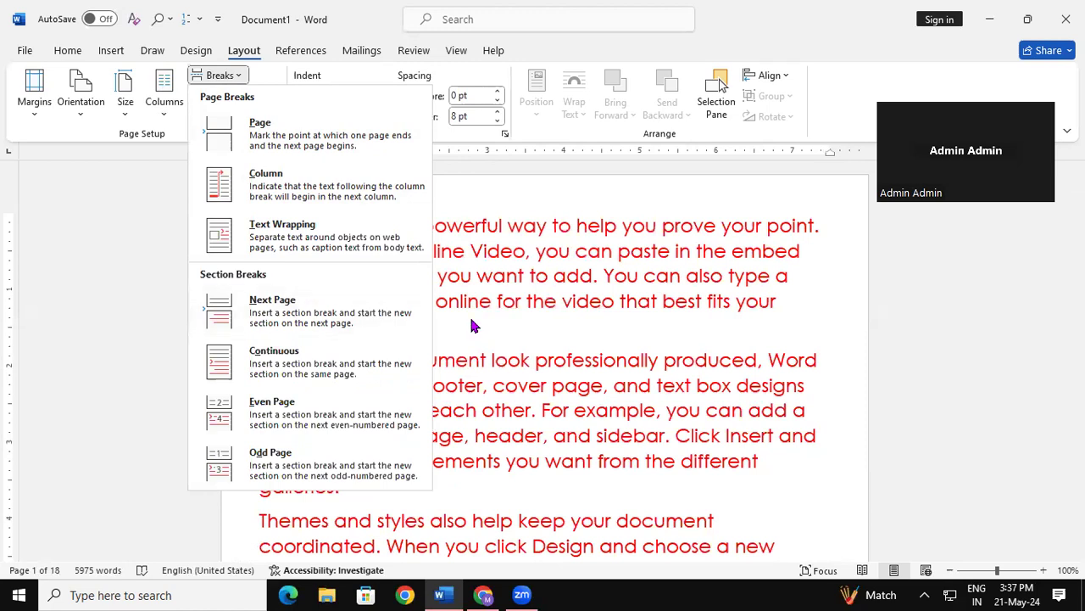
pyautogui.click(618, 329)
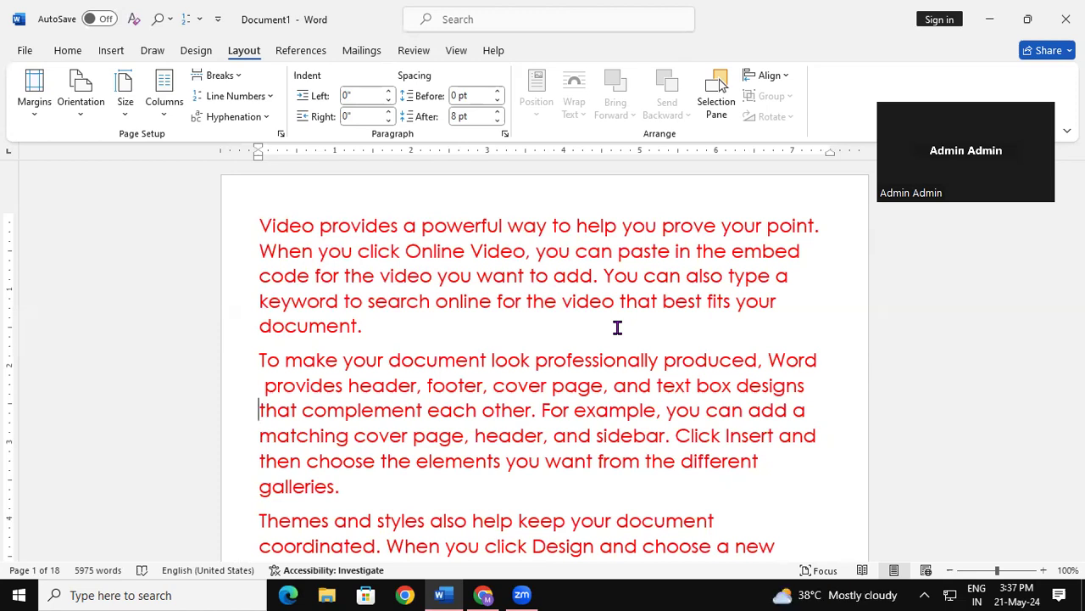
pyautogui.click(232, 81)
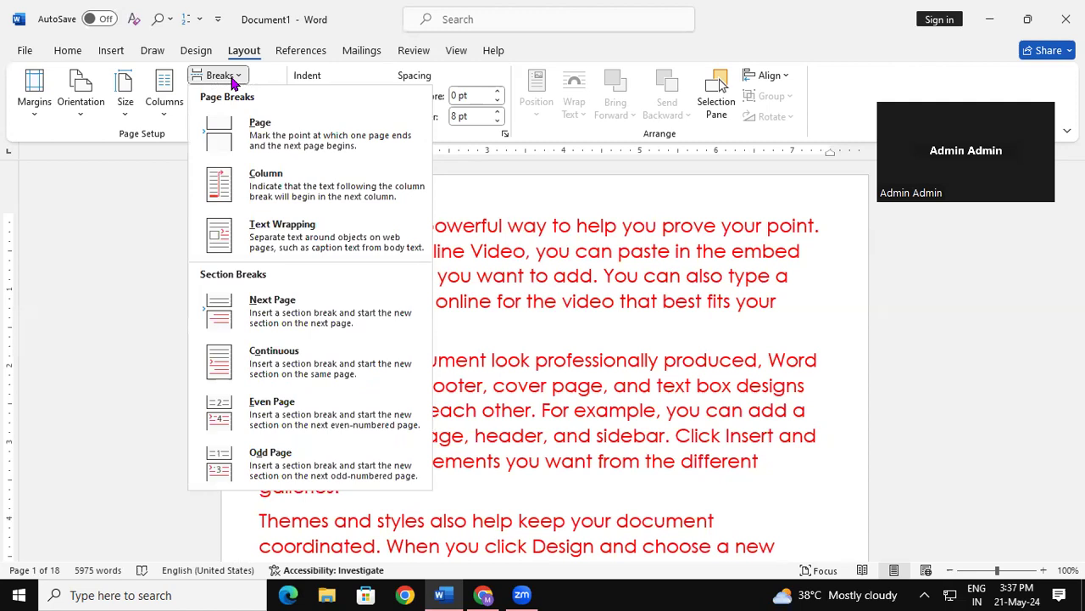
pyautogui.click(233, 78)
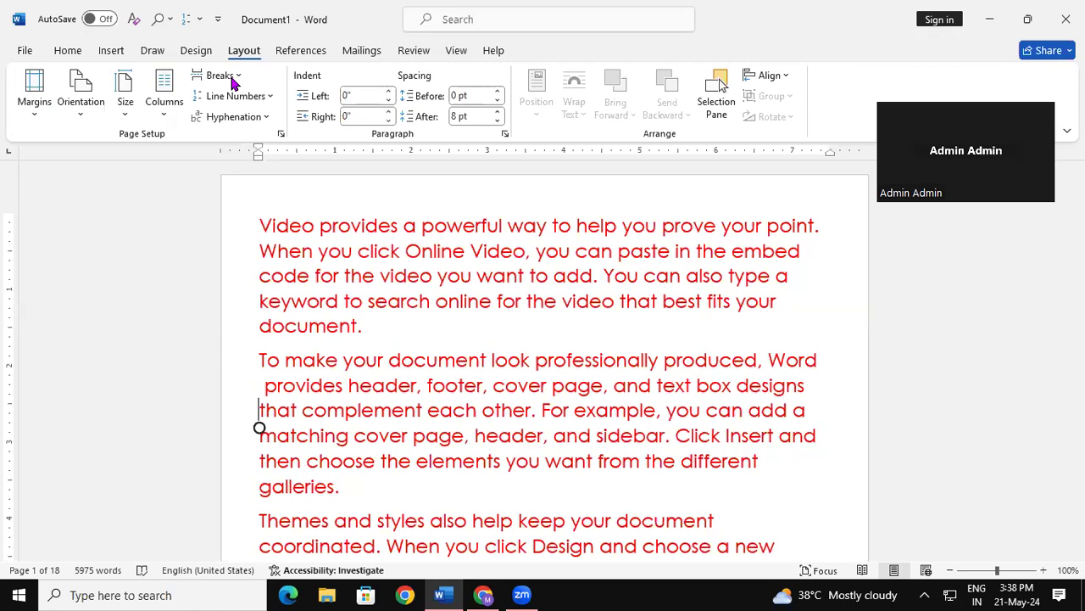
# - Insert a next-page section break after "galleries." at the end of the last paragraph on page 1
pyautogui.scroll(-7, 233, 82)
pyautogui.scroll(-5, 233, 82)
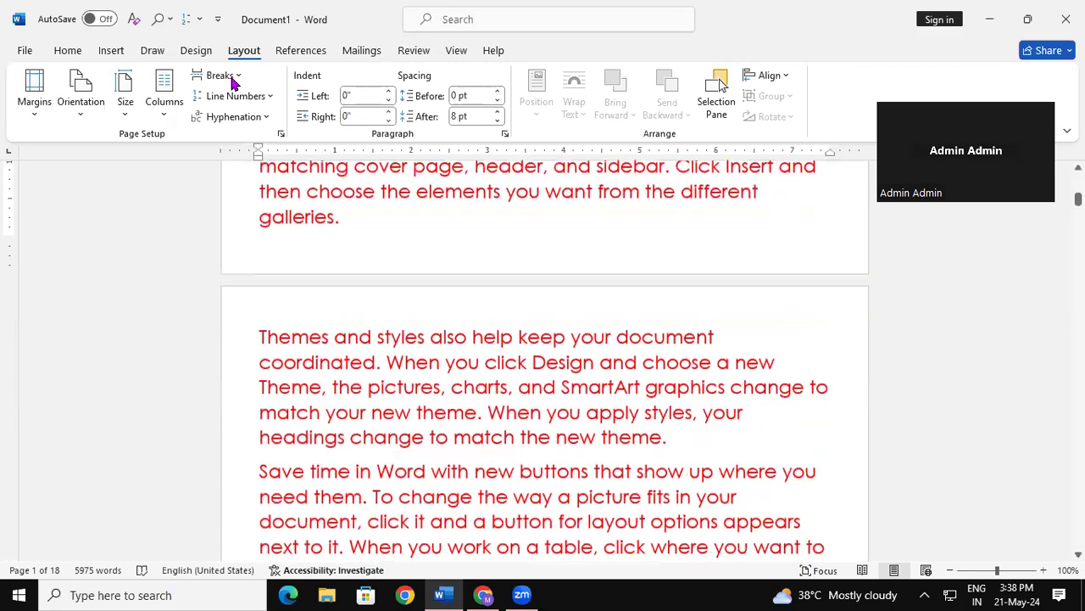
pyautogui.click(339, 234)
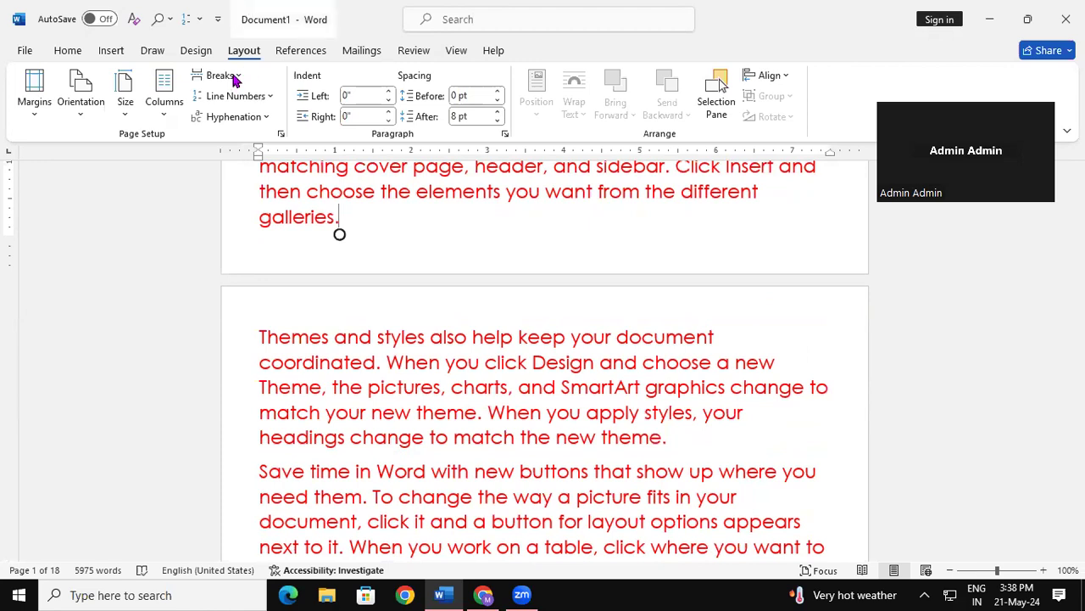
pyautogui.click(231, 82)
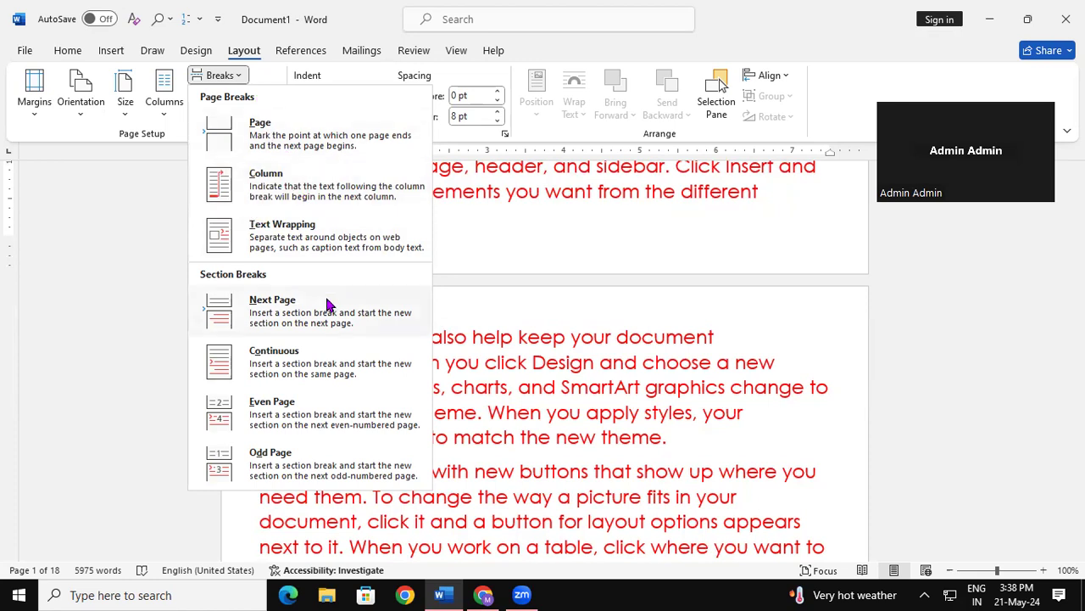
pyautogui.click(640, 458)
pyautogui.click(339, 234)
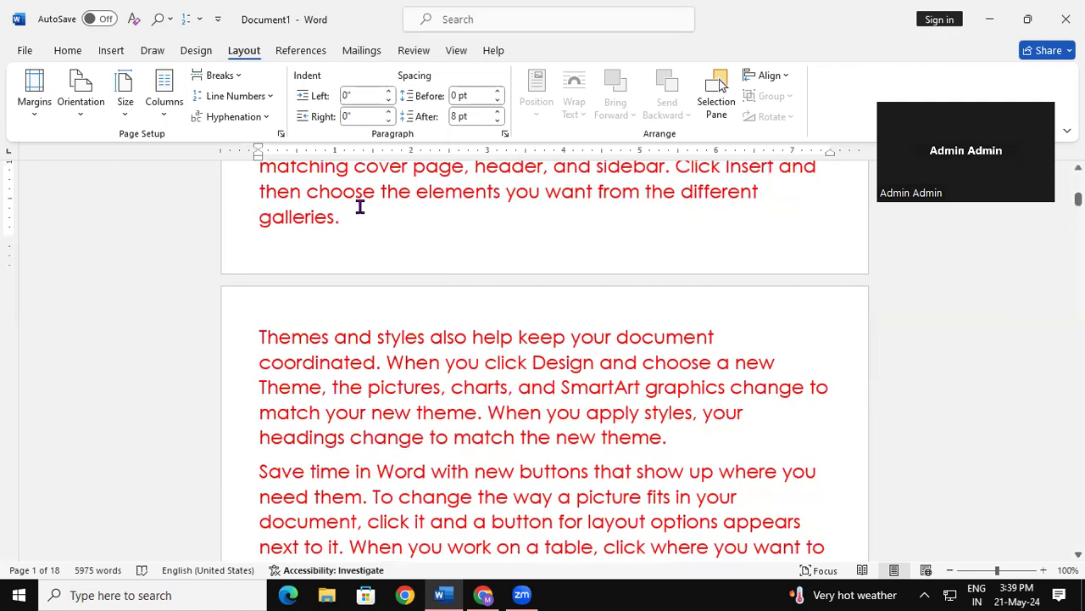
pyautogui.click(238, 76)
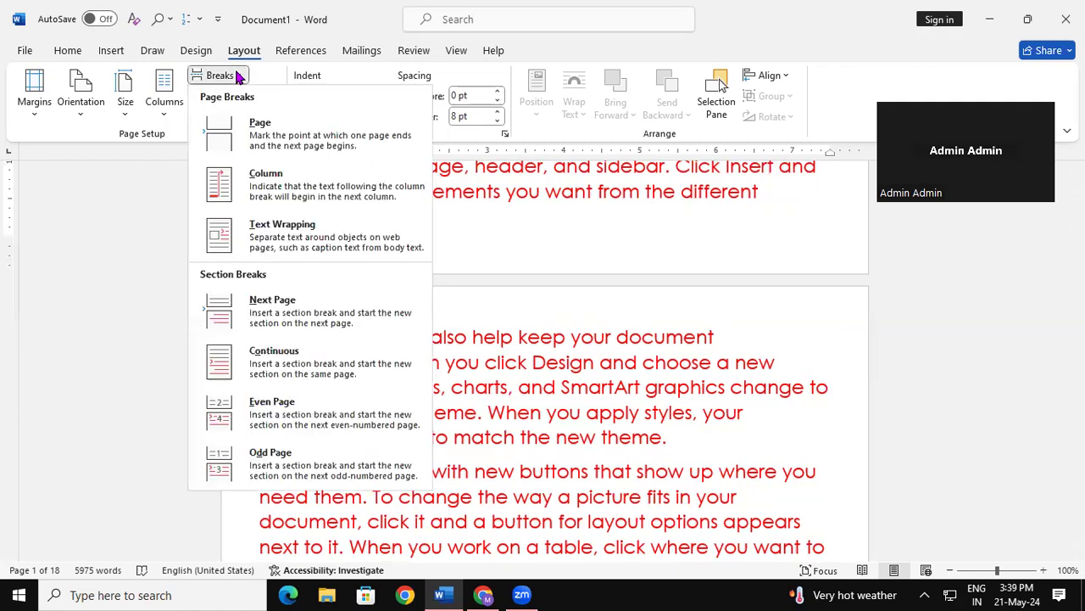
pyautogui.click(310, 316)
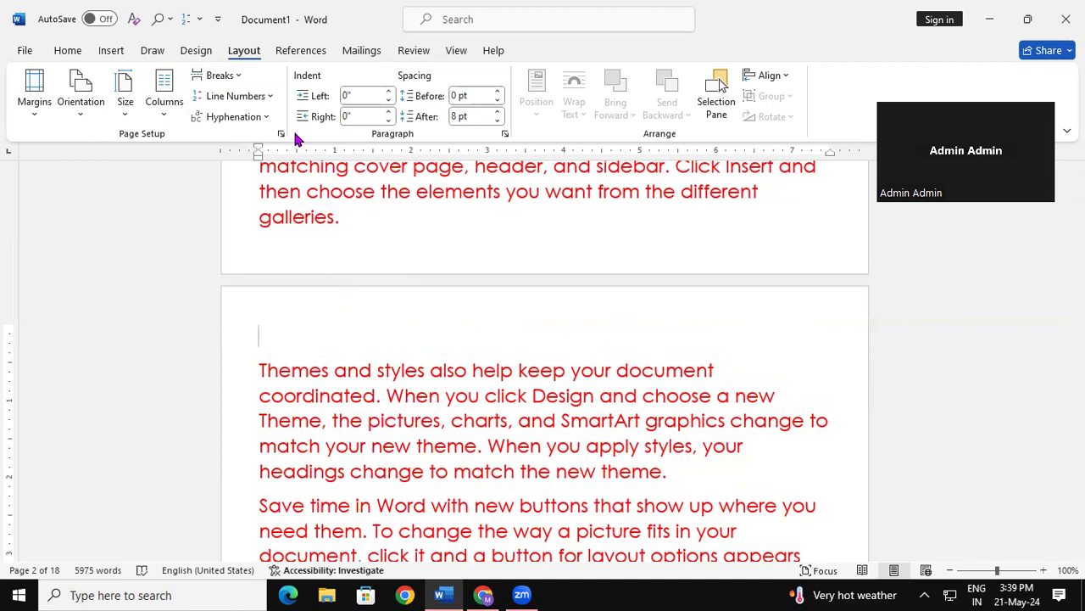
# - Insert continuous section breaks after "sidebar." and after "choose the elements" in the second paragraph on page 1
pyautogui.click(240, 77)
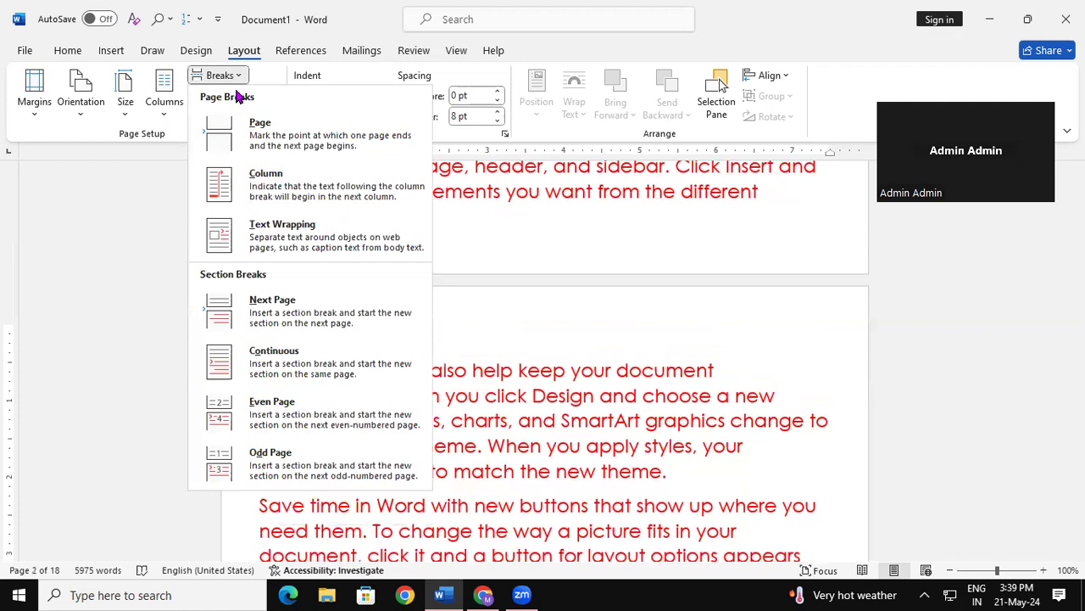
pyautogui.click(323, 356)
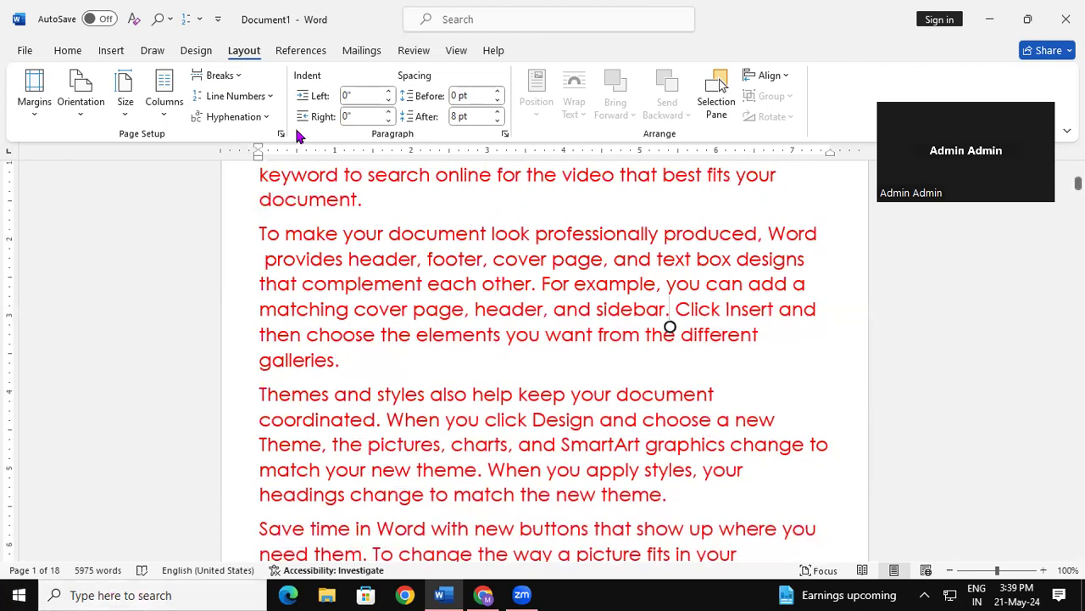
pyautogui.click(237, 80)
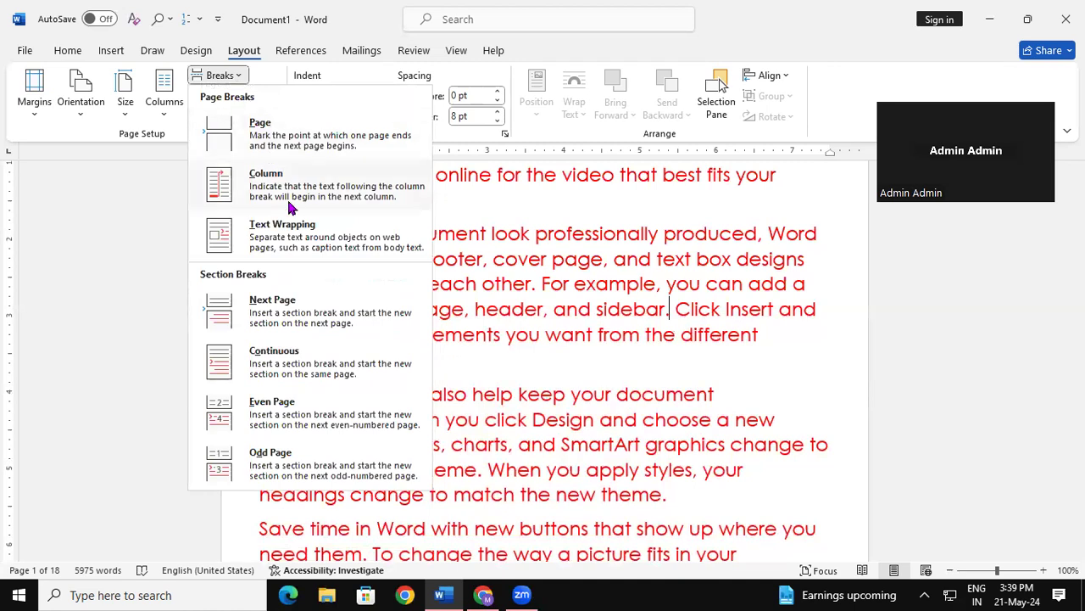
pyautogui.click(307, 370)
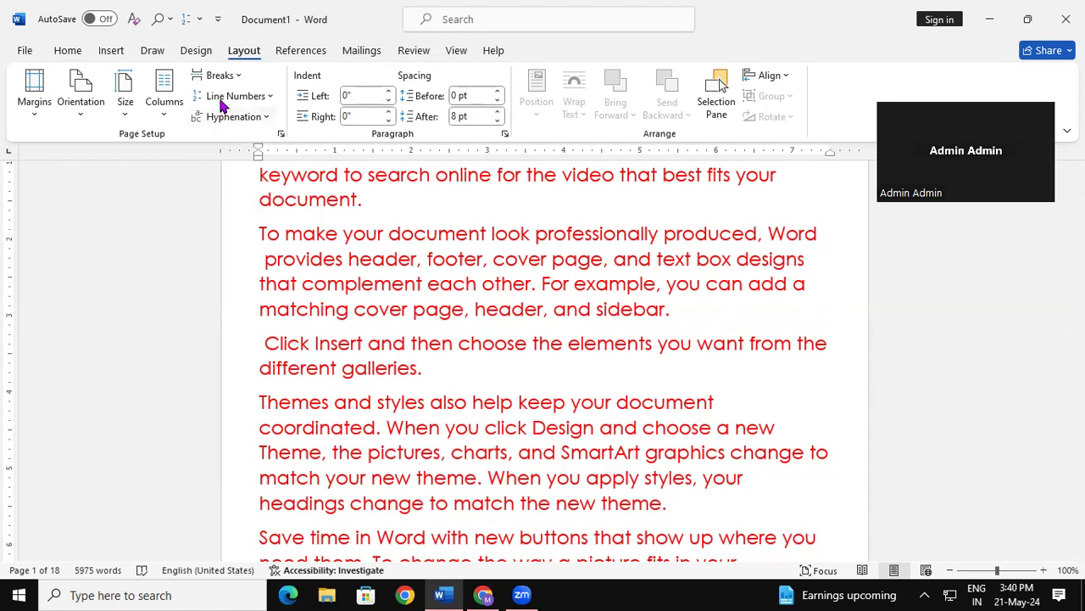
pyautogui.click(242, 78)
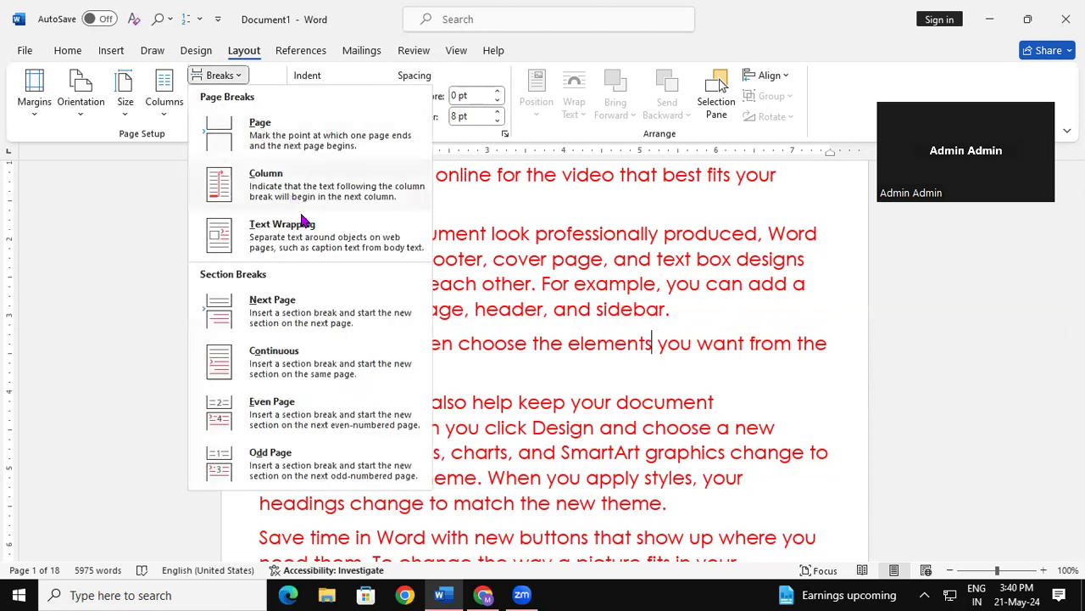
pyautogui.click(347, 351)
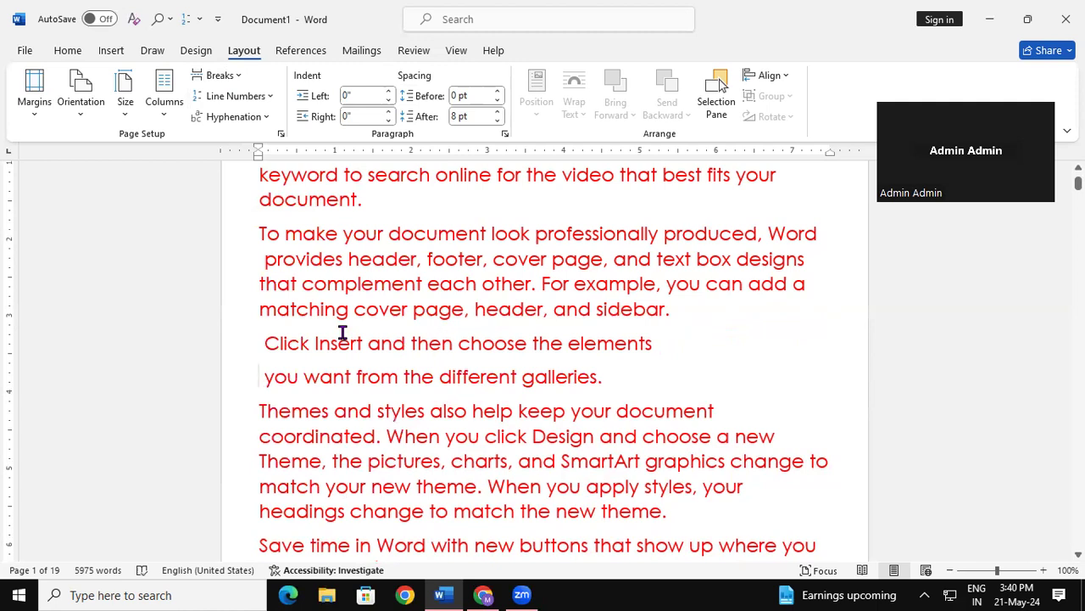
# - Insert an odd-page section break before "you want from the different galleries." on page 1
pyautogui.click(240, 77)
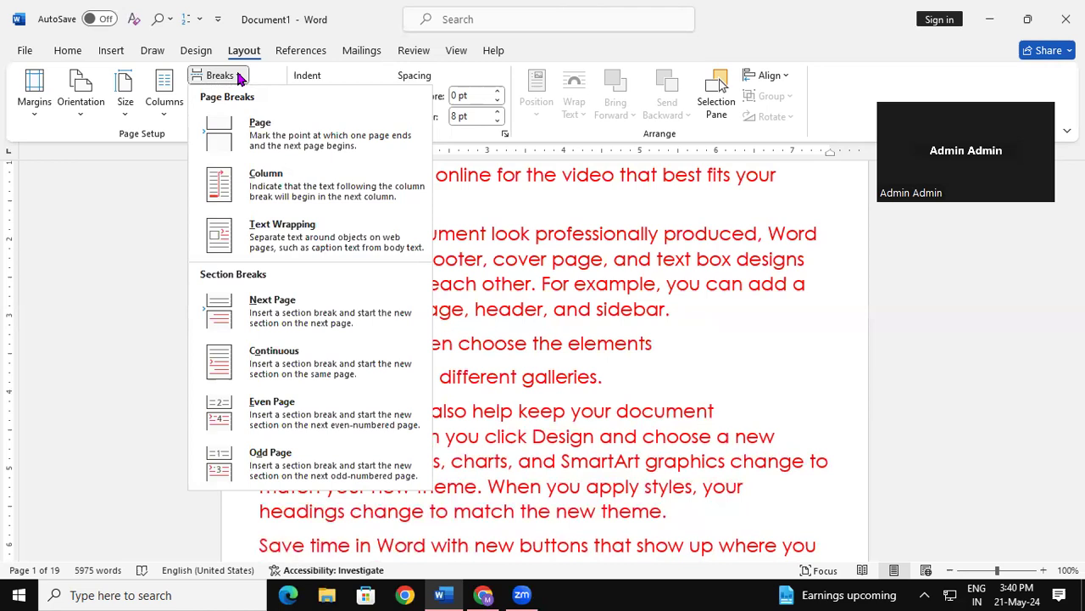
pyautogui.click(751, 461)
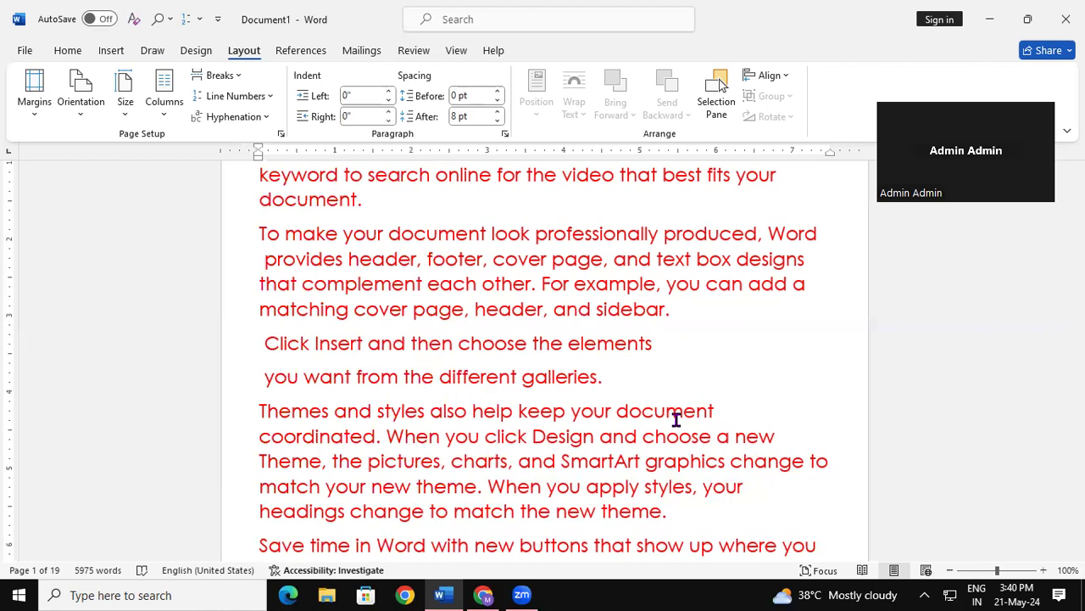
pyautogui.click(239, 76)
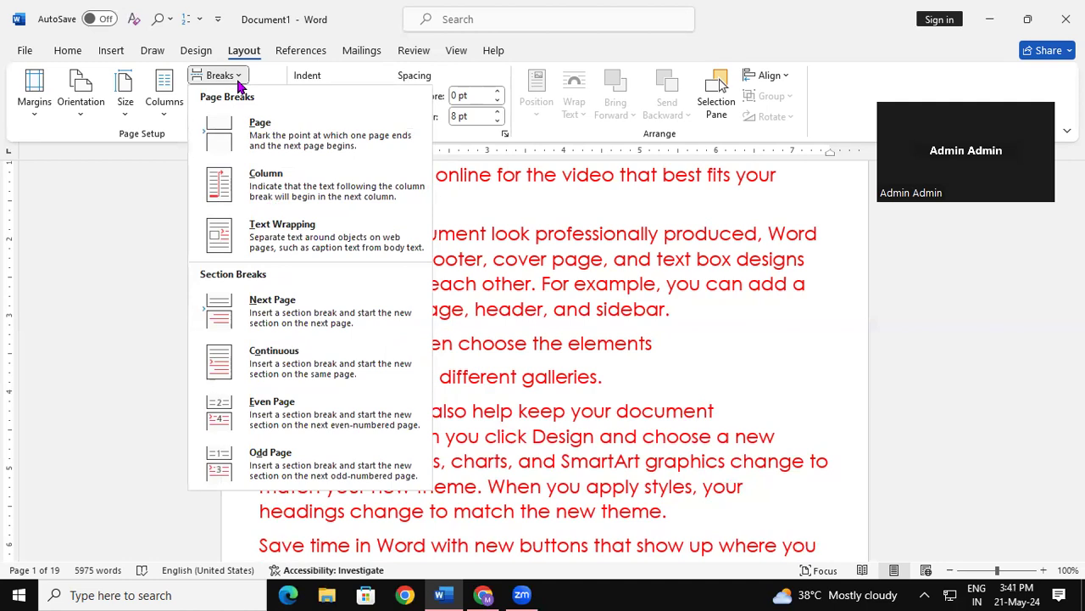
pyautogui.click(272, 454)
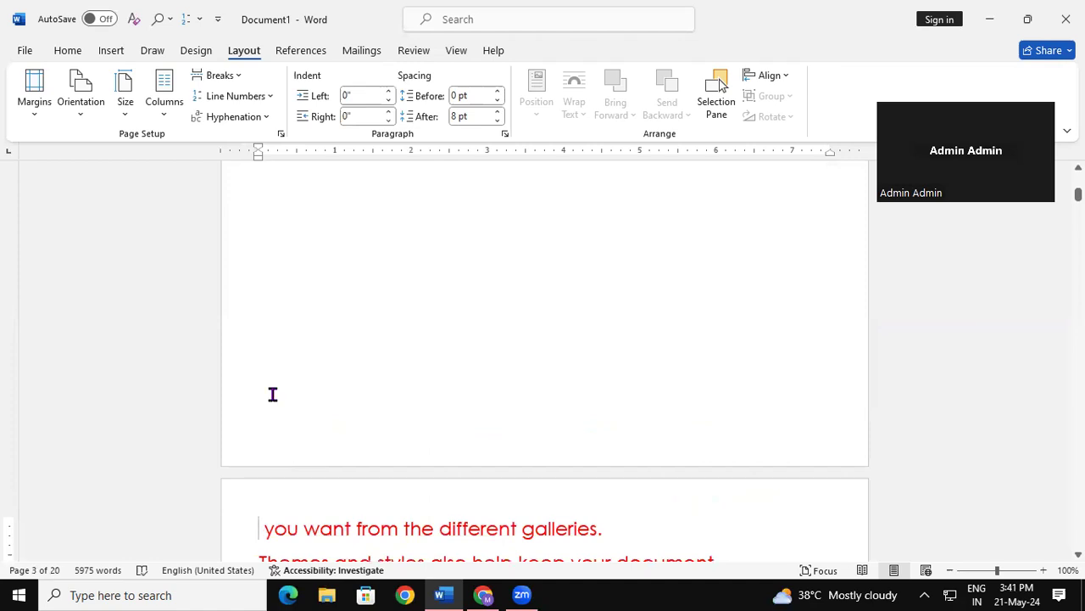
pyautogui.scroll(3, 292, 253)
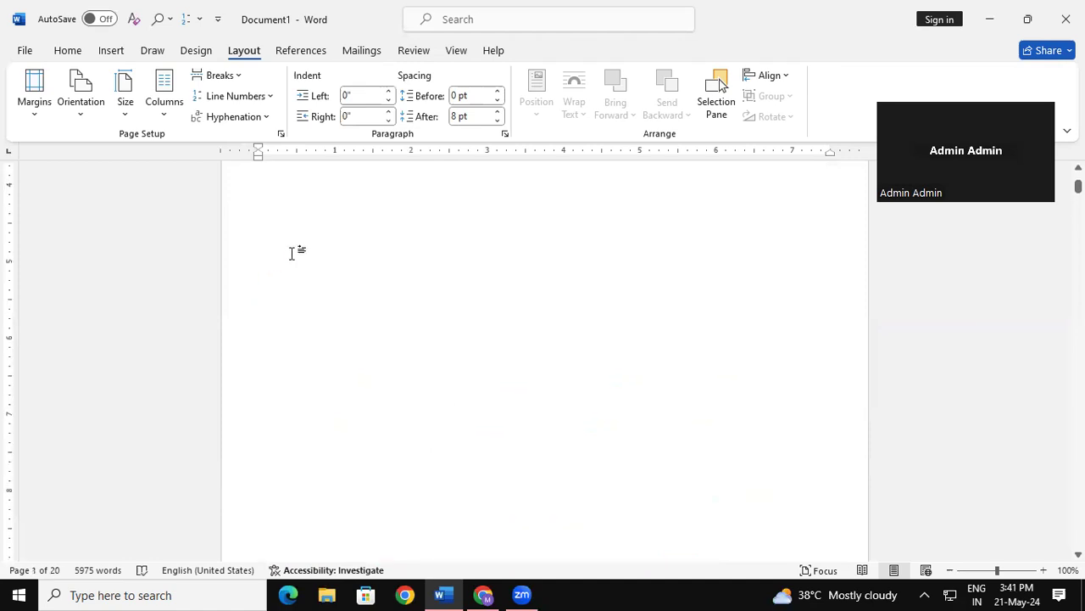
pyautogui.hotkey('alt', 'p')
pyautogui.press('s')
pyautogui.press('p')
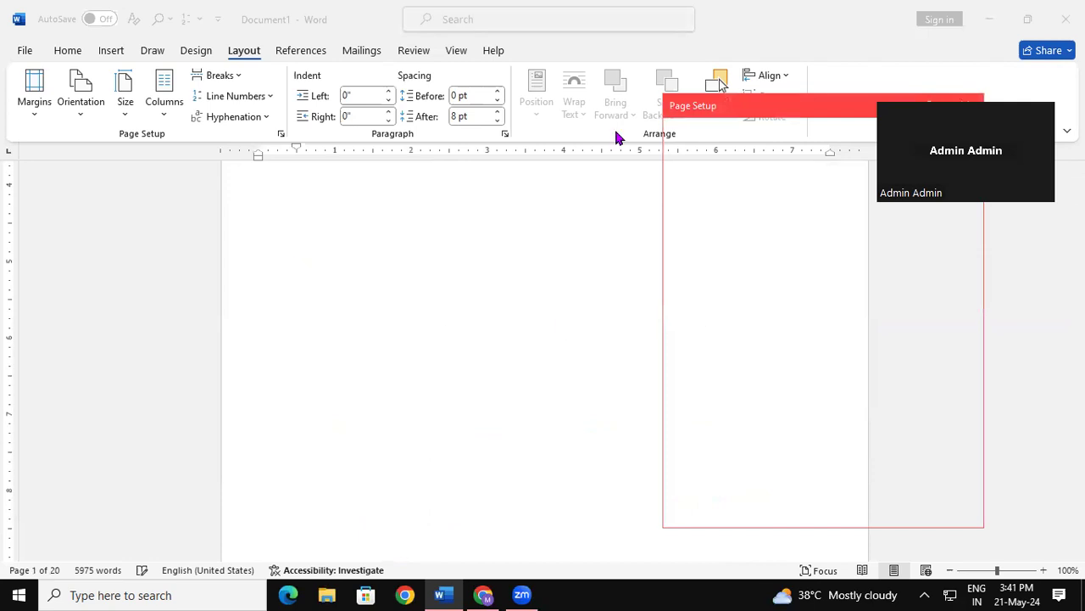
pyautogui.click(810, 122)
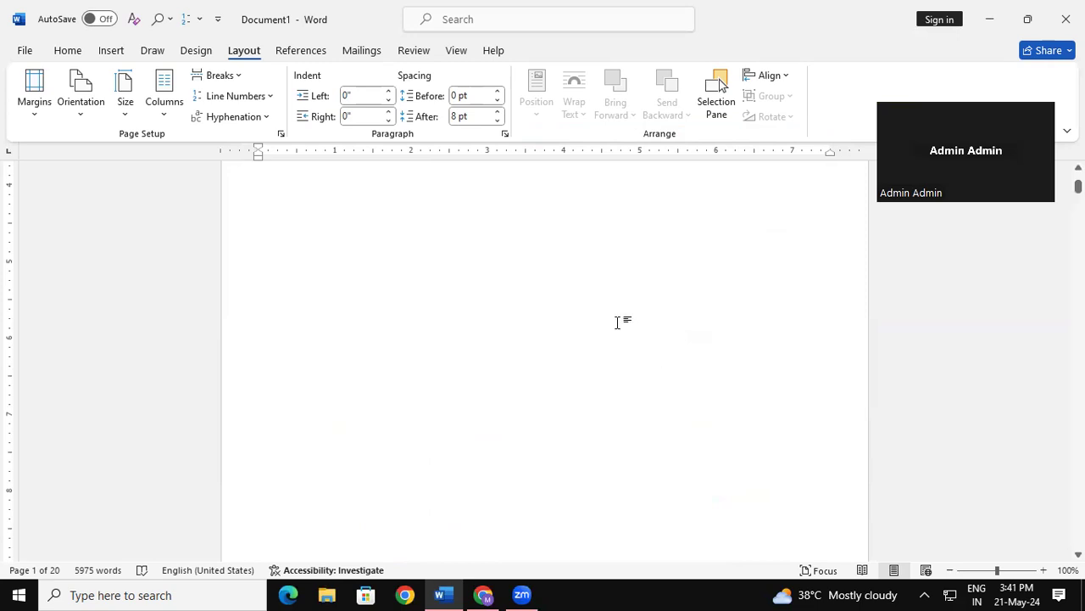
# - Insert two consecutive even-page section breaks at the insertion point on page 1
pyautogui.click(221, 75)
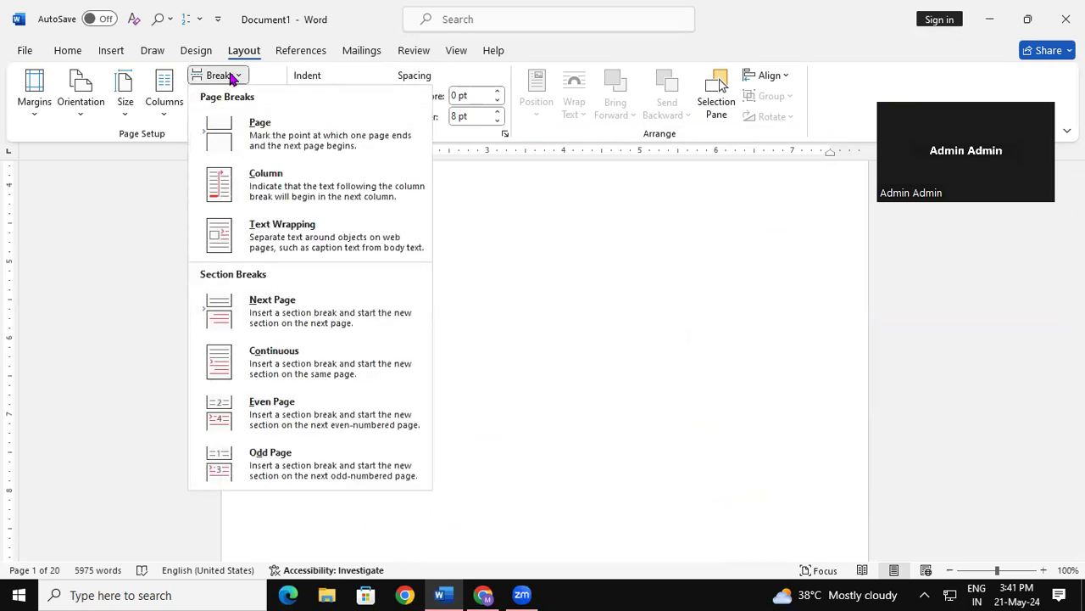
pyautogui.click(291, 423)
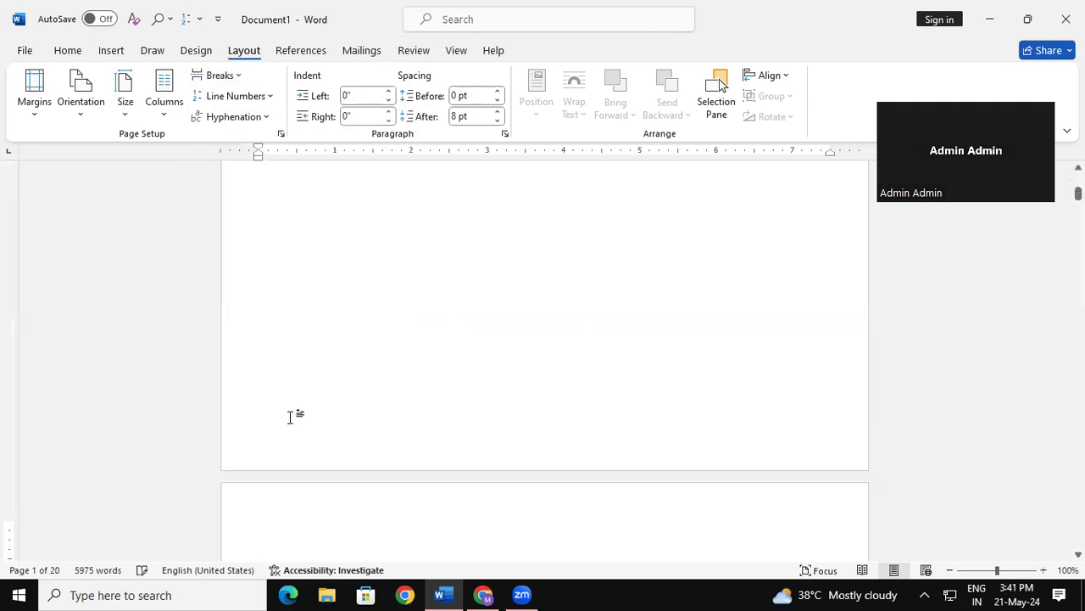
pyautogui.click(230, 80)
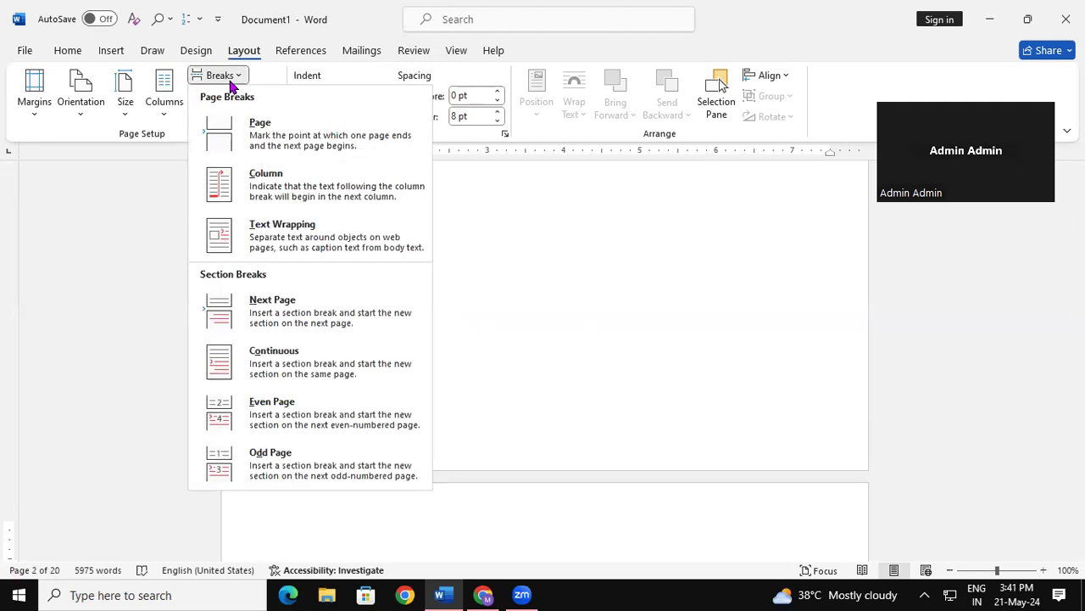
pyautogui.click(263, 421)
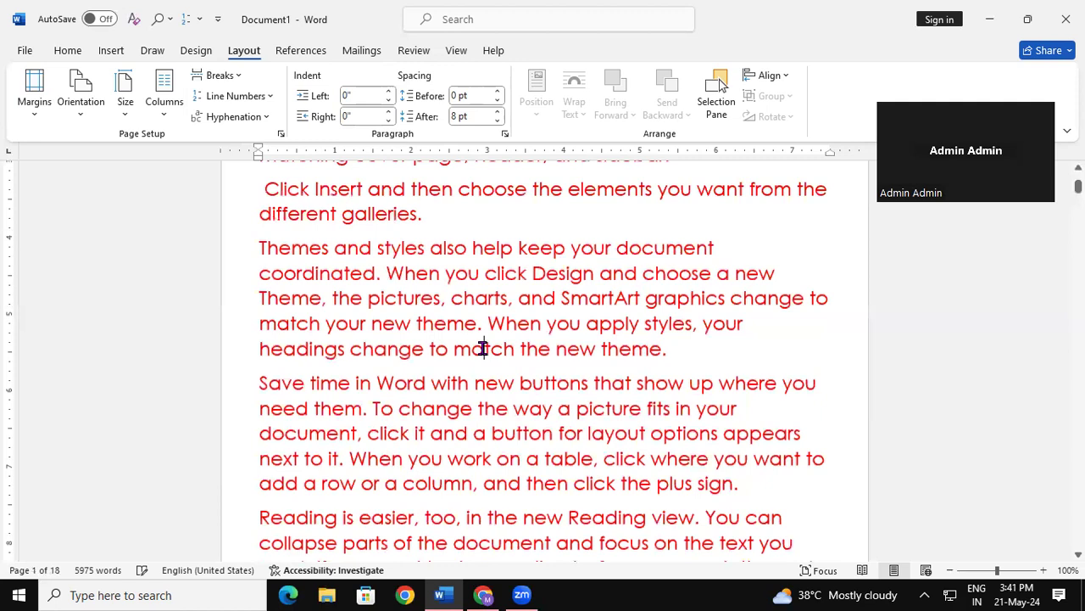
# - Insert an even-page section break before "Click Insert and then choose the elements" on page 1
pyautogui.click(488, 349)
pyautogui.click(269, 186)
pyautogui.click(219, 75)
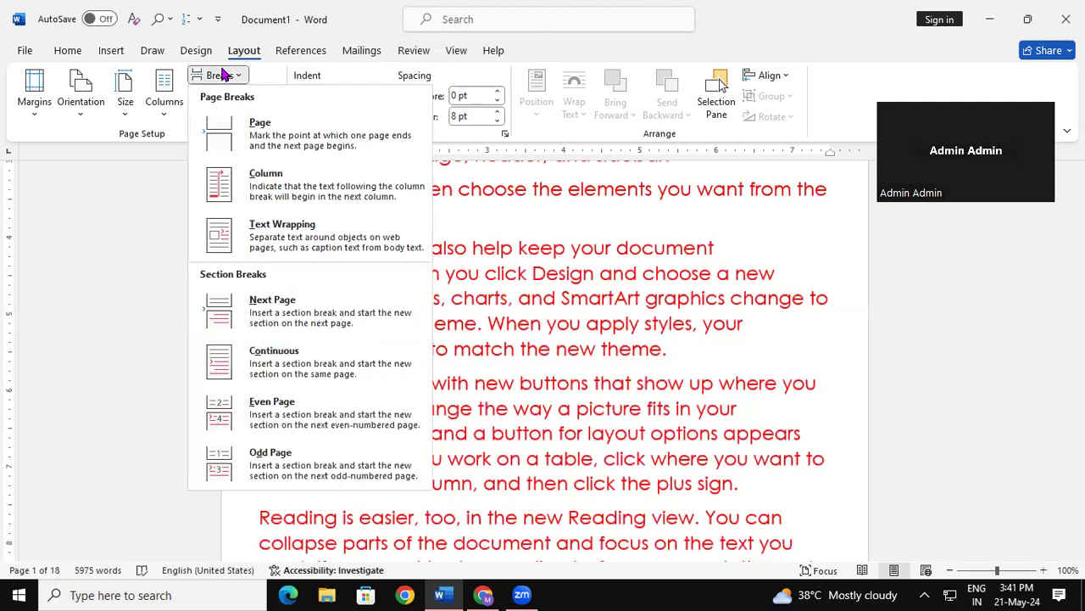
pyautogui.click(307, 410)
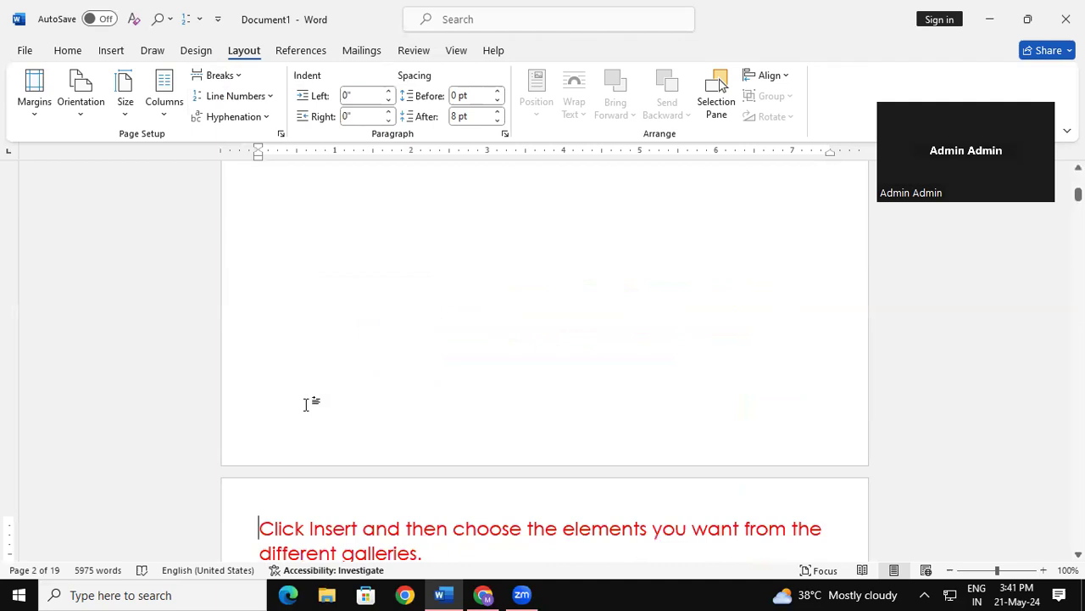
# - Insert an odd-page section break before "Click Insert" at the start of page 2, and delete that break again
pyautogui.click(240, 78)
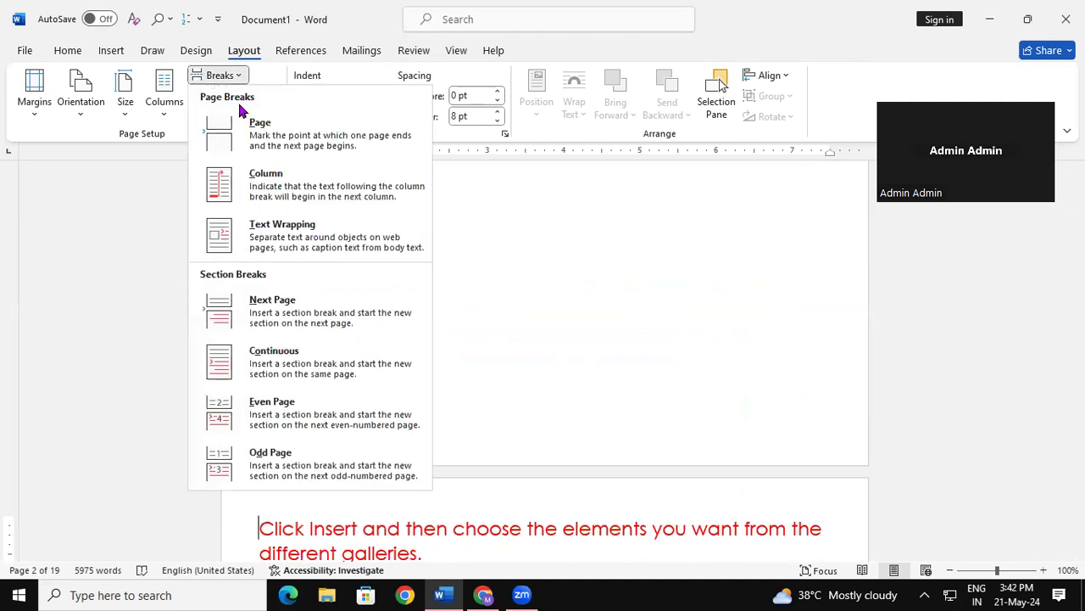
pyautogui.click(295, 469)
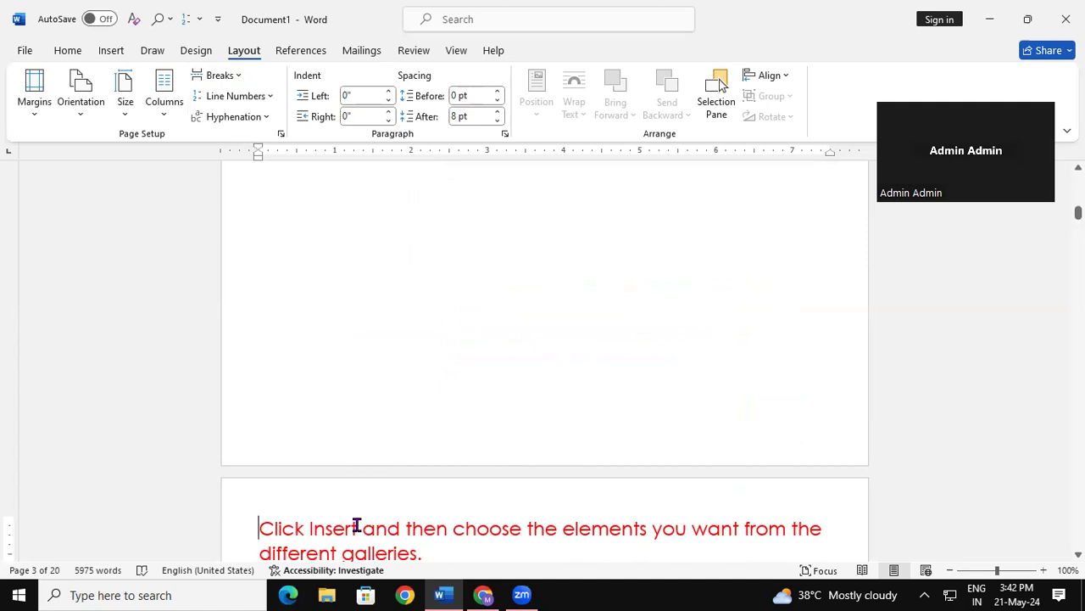
pyautogui.press('BackSpace')
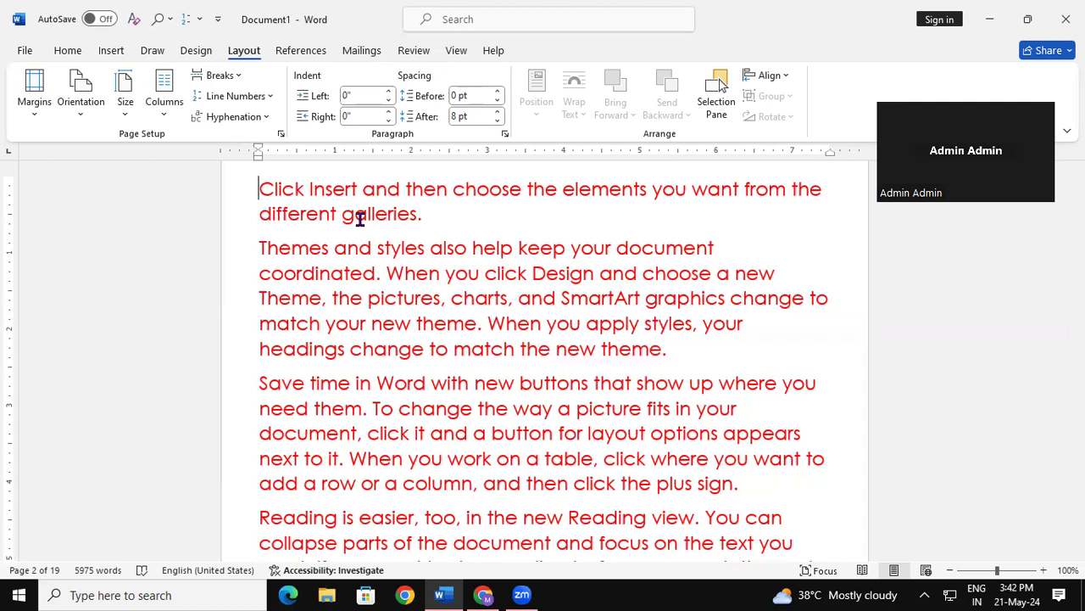
# - Apply continuous line numbering to the text of the whole document
pyautogui.hotkey('ctrl', 'a')
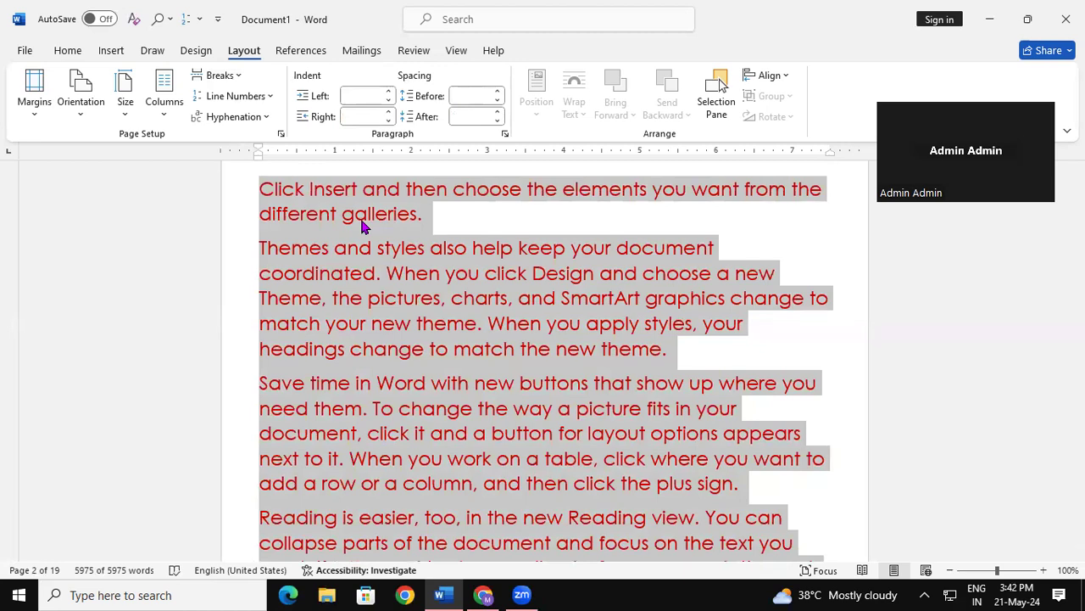
pyautogui.click(271, 98)
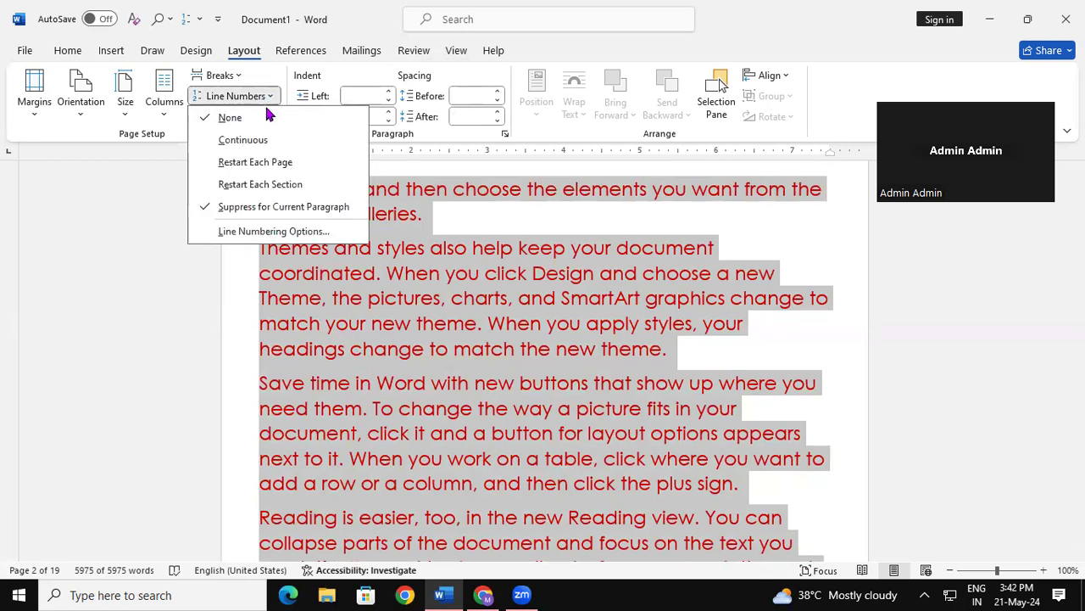
pyautogui.click(233, 210)
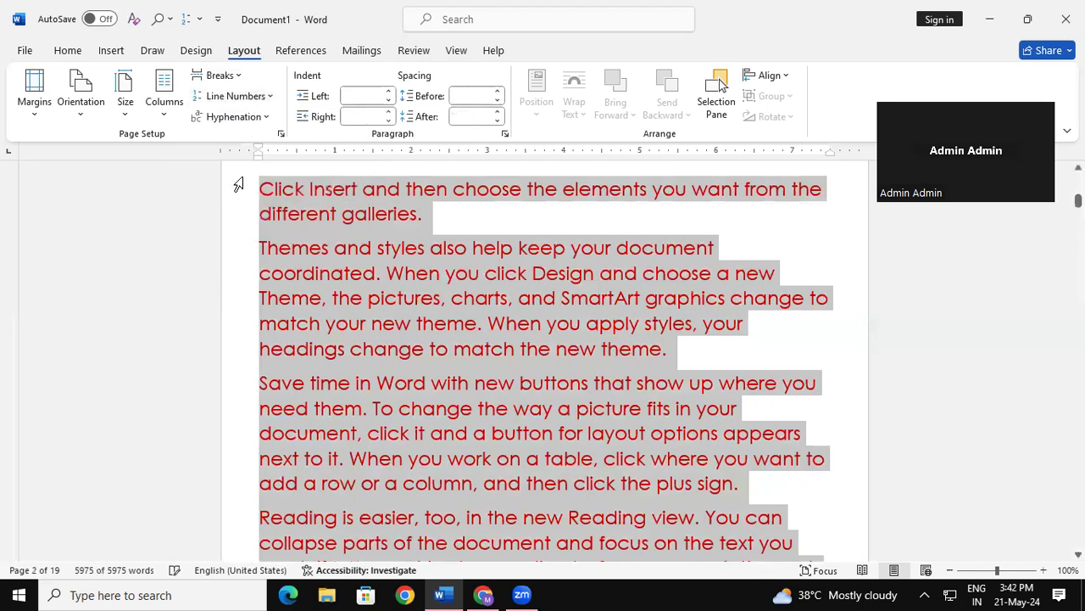
pyautogui.click(249, 97)
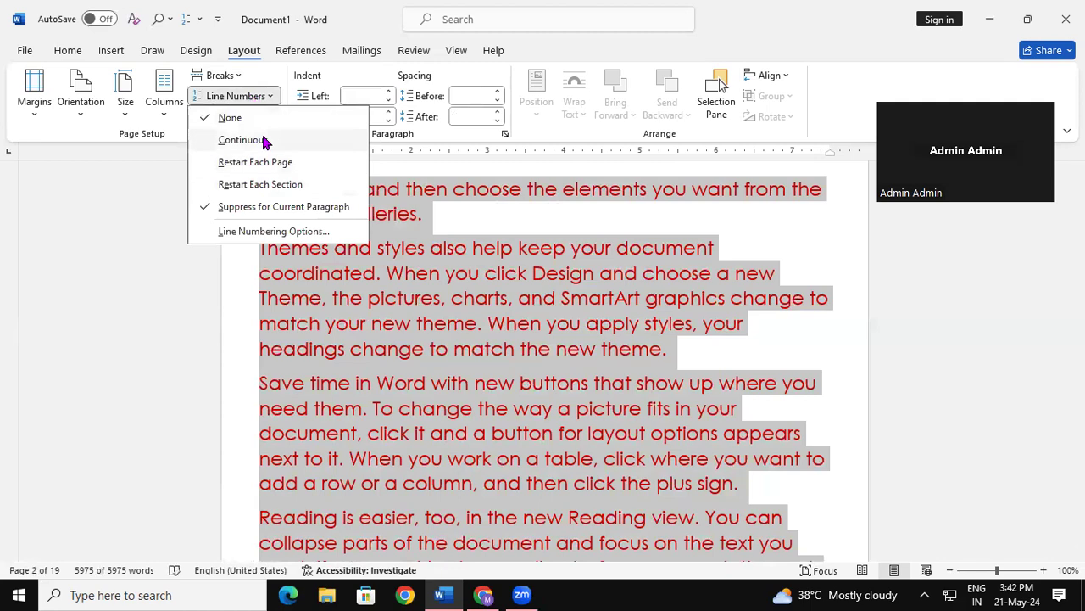
pyautogui.click(262, 141)
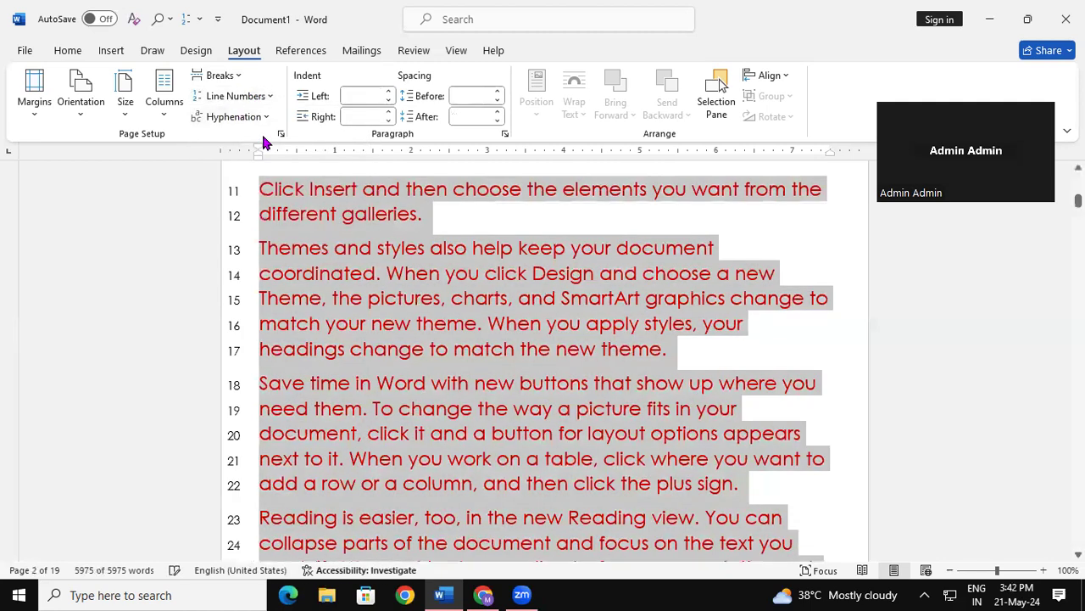
pyautogui.click(447, 324)
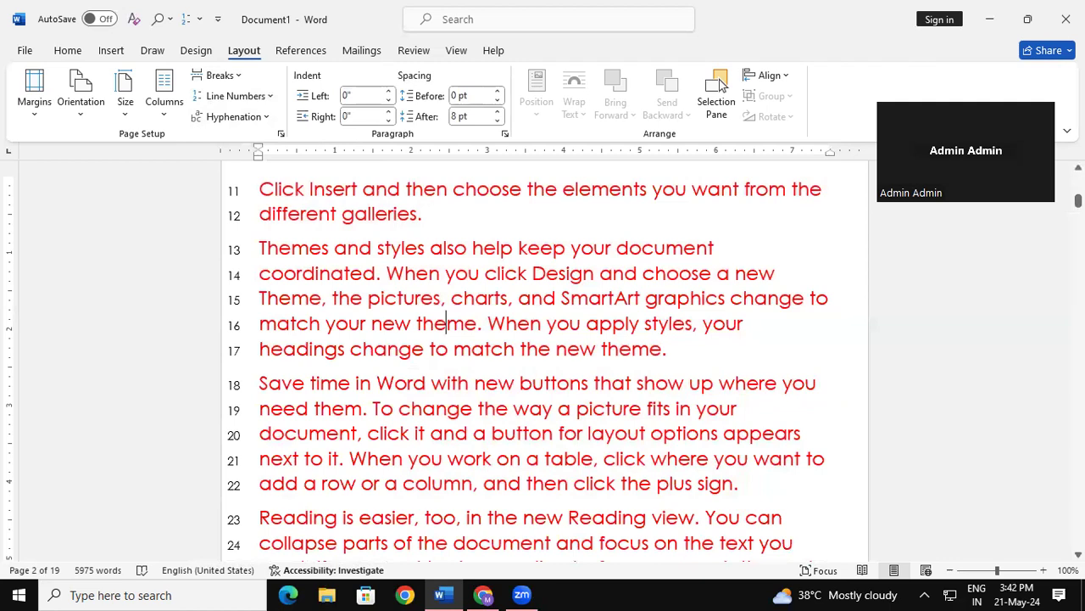
# - Examine the continuous line numbers from the end of the document back through the preceding pages
pyautogui.hotkey('ctrl', 'End')
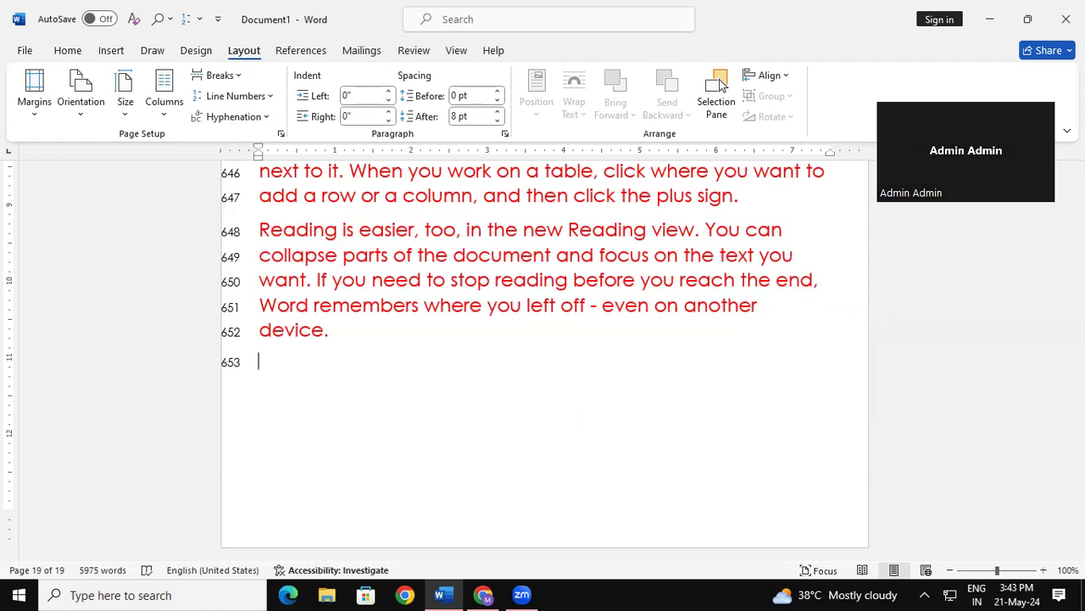
pyautogui.press('pageup')
pyautogui.press('pageup')
pyautogui.press('pageup')
pyautogui.press('pageup')
pyautogui.press('pageup')
pyautogui.press('pageup')
pyautogui.press('pageup')
pyautogui.press('pageup')
pyautogui.press('pageup')
pyautogui.press('pageup')
pyautogui.press('pageup')
pyautogui.press('pageup')
pyautogui.press('pageup')
pyautogui.press('pageup')
pyautogui.press('pageup')
pyautogui.press('pageup')
pyautogui.press('pageup')
pyautogui.press('pageup')
pyautogui.press('pageup')
pyautogui.press('pageup')
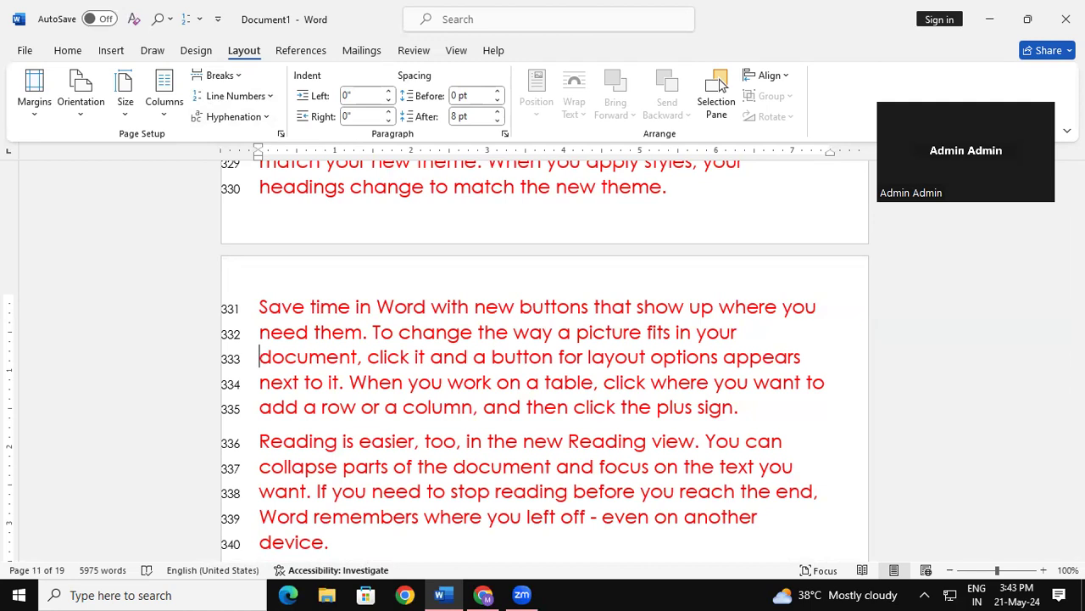
# - Set the whole document's line numbering to restart on each page
pyautogui.hotkey('ctrl', 'a')
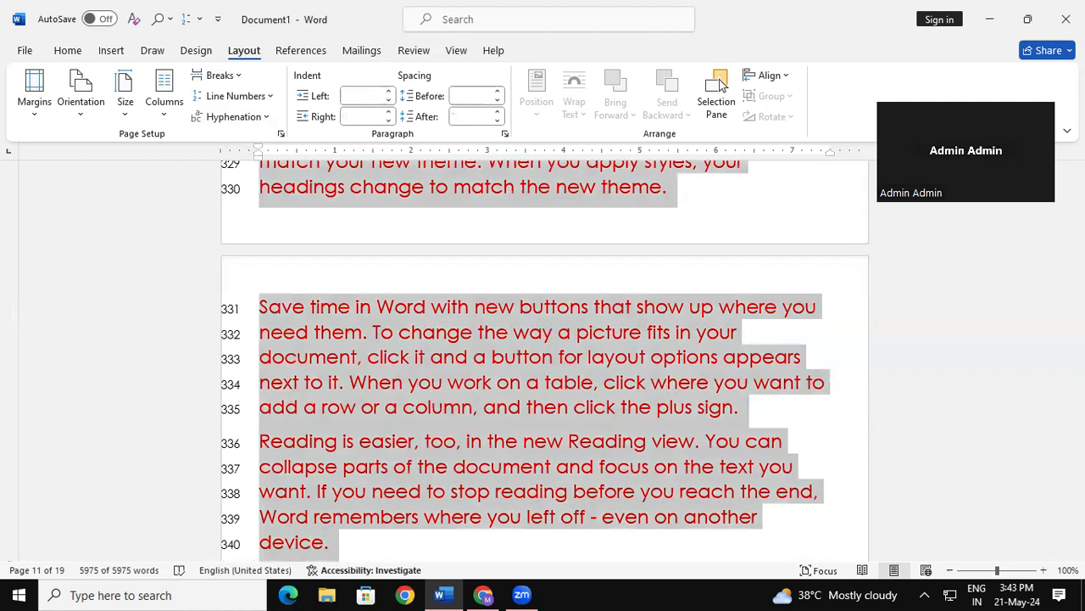
pyautogui.click(261, 100)
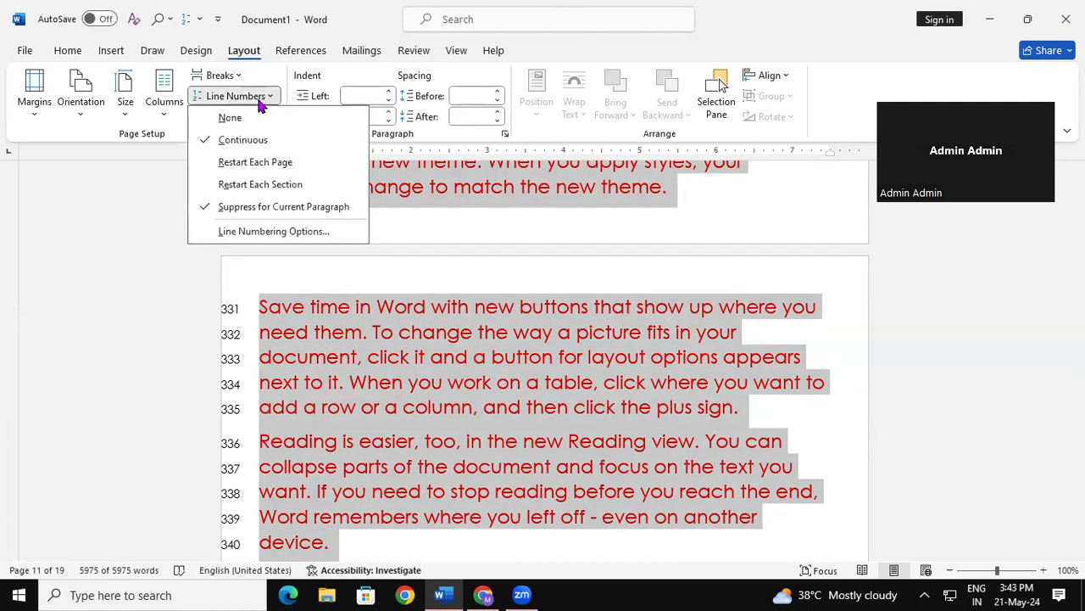
pyautogui.click(280, 170)
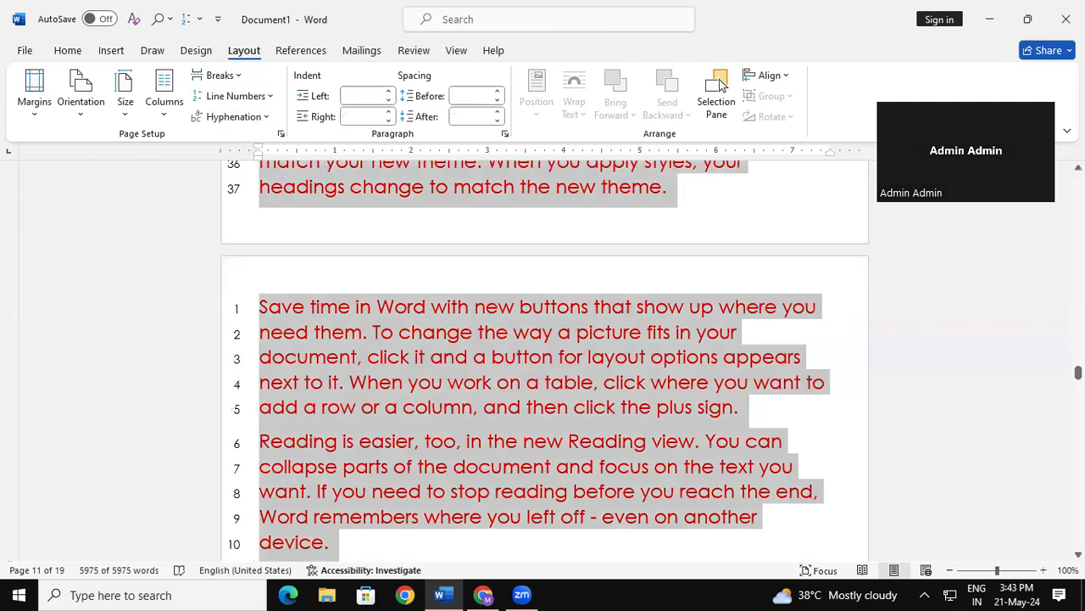
# - Examine how the line numbers run across the page boundaries from page 1 to page 4
pyautogui.moveTo(1078, 372); pyautogui.dragTo(1078, 178)
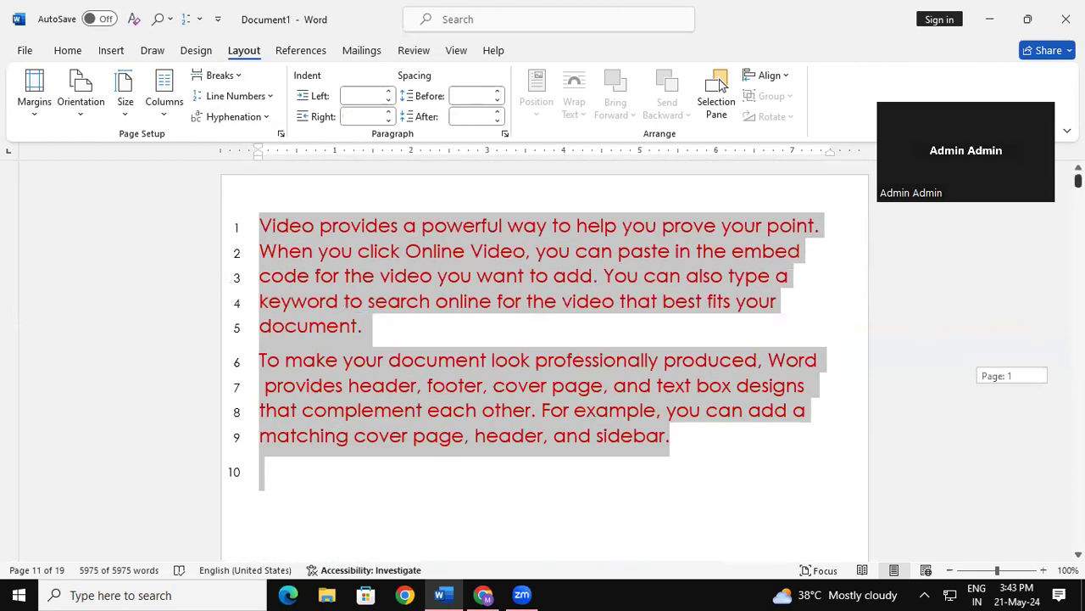
pyautogui.click(312, 475)
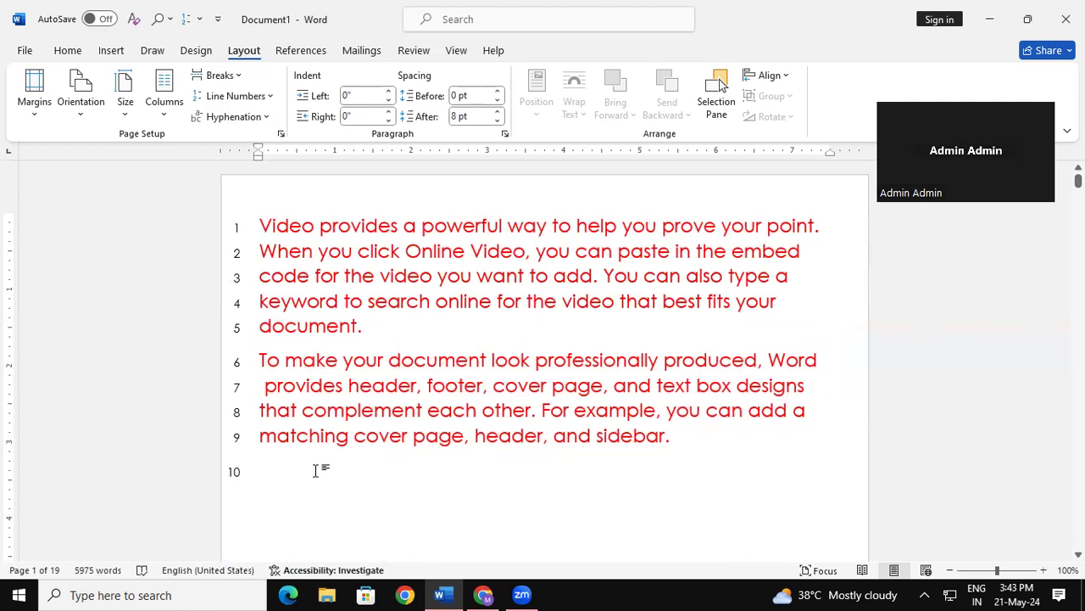
pyautogui.press('Down')
pyautogui.scroll(-6, 315, 470)
pyautogui.scroll(-10, 316, 470)
pyautogui.press('Down')
pyautogui.press('Down')
pyautogui.press('Down')
pyautogui.press('Down')
pyautogui.press('Down')
pyautogui.press('Down')
pyautogui.press('Down')
pyautogui.press('Down')
pyautogui.press('Down')
pyautogui.press('Down')
pyautogui.press('Down')
pyautogui.press('Down')
pyautogui.press('Down')
pyautogui.press('Down')
pyautogui.press('Down')
pyautogui.press('Down')
pyautogui.press('Down')
pyautogui.press('Down')
pyautogui.press('Down')
pyautogui.press('Down')
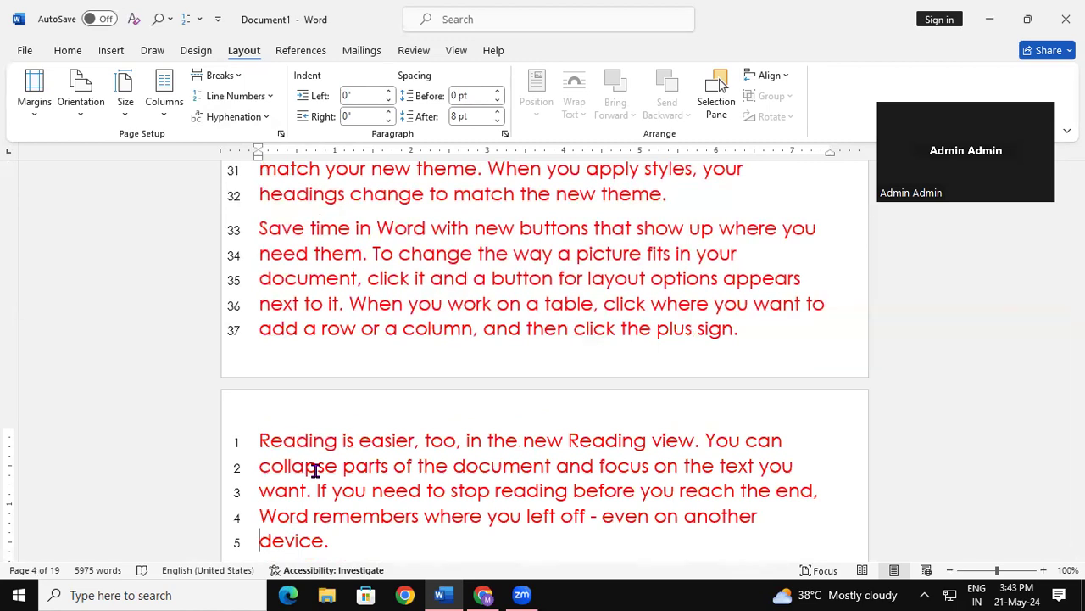
# - Remove the line numbers from the whole document, and apply line numbering that restarts each section
pyautogui.hotkey('ctrl', 'a')
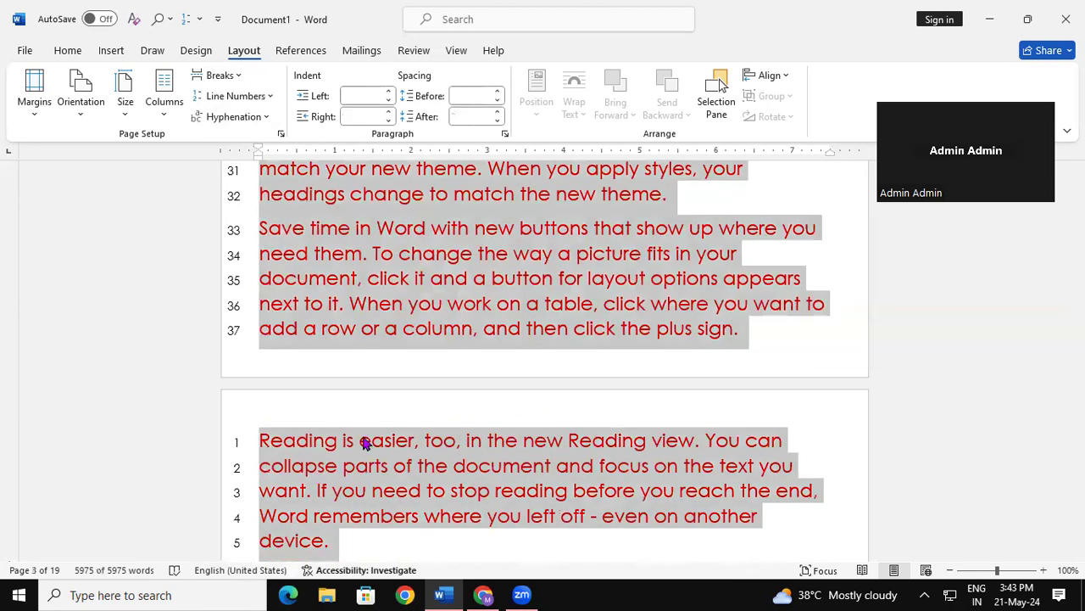
pyautogui.click(259, 97)
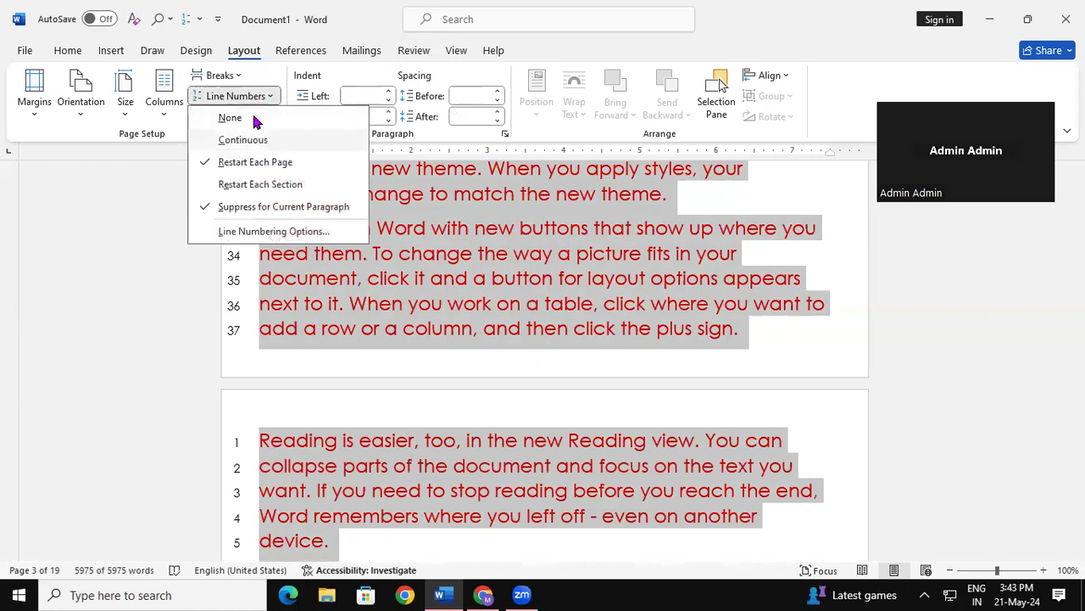
pyautogui.click(230, 118)
pyautogui.click(271, 96)
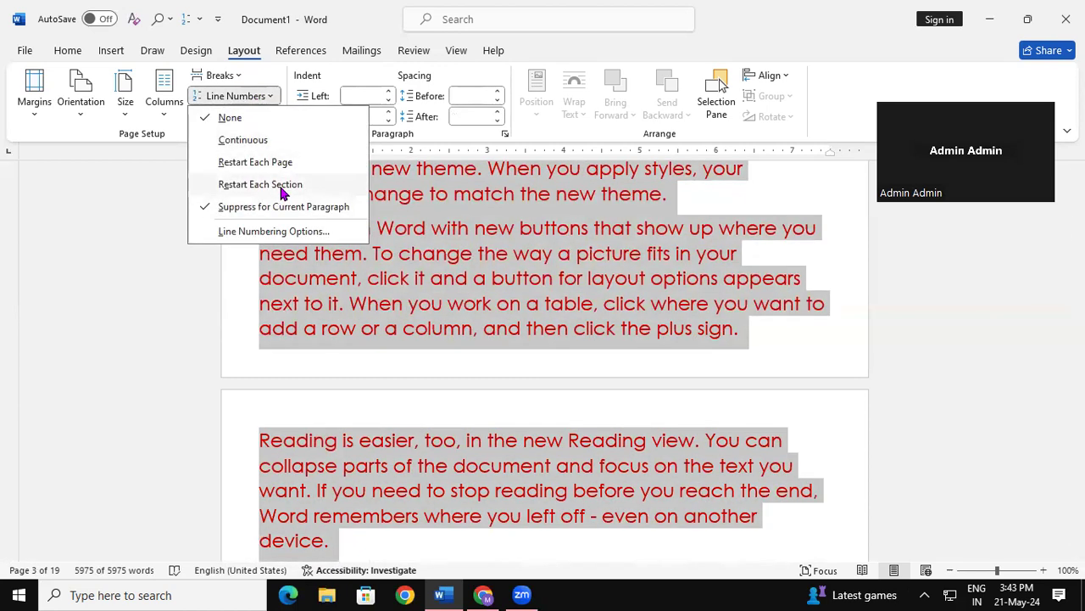
pyautogui.click(579, 317)
pyautogui.moveTo(1078, 235); pyautogui.dragTo(1078, 180)
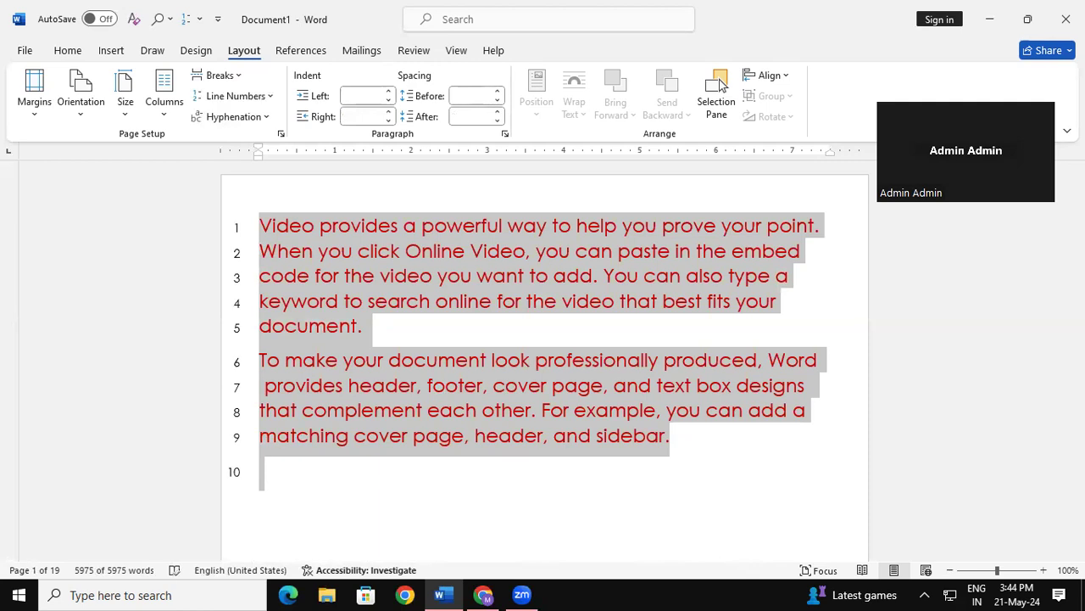
# - Delete all text in the document and set line numbering to None
pyautogui.press('Delete')
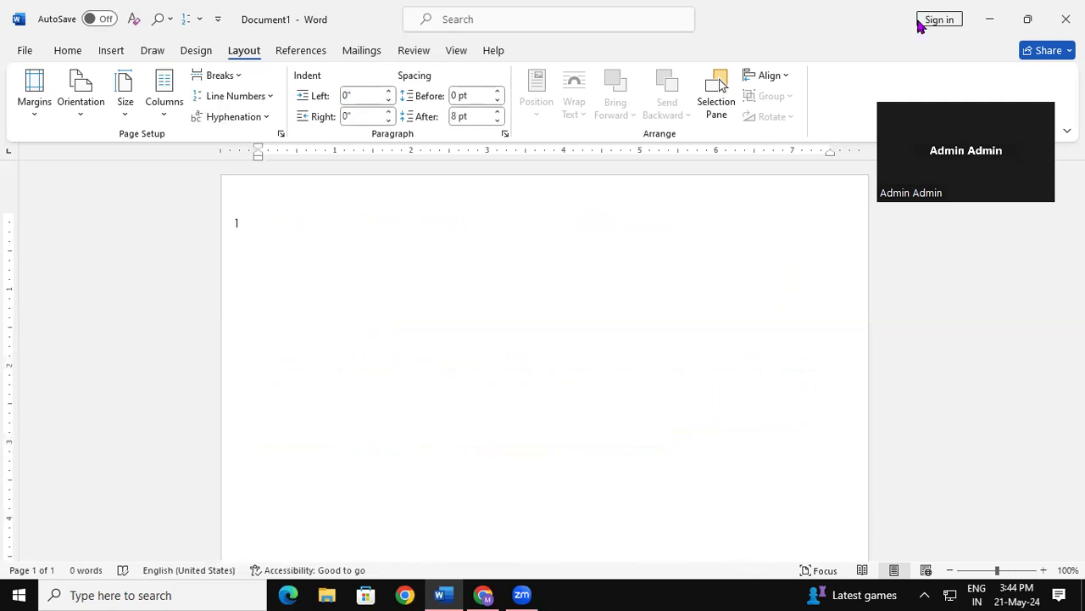
pyautogui.click(257, 95)
pyautogui.click(253, 120)
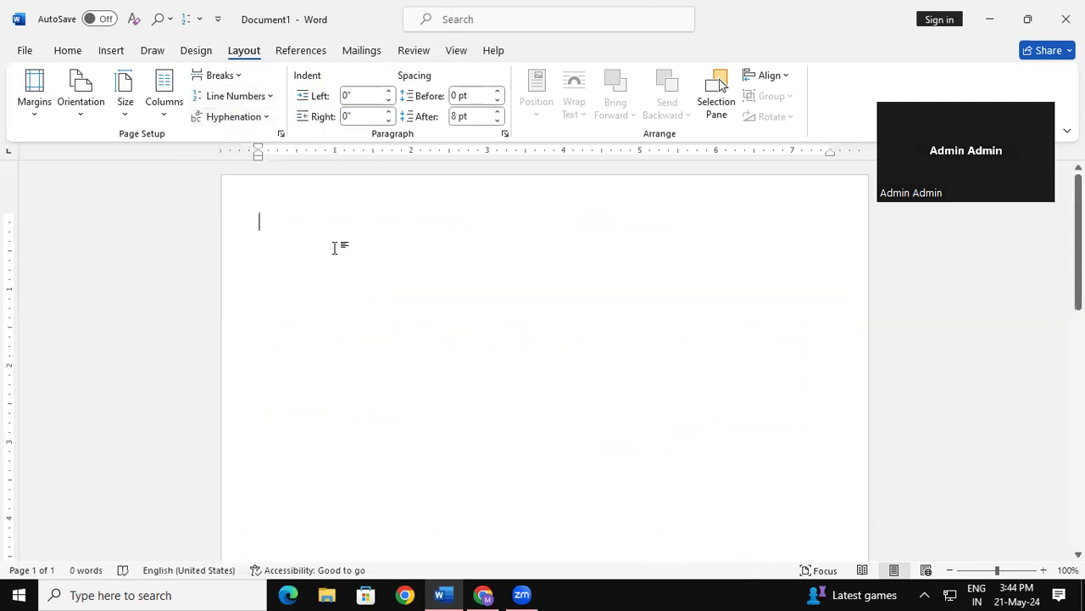
# - Close the document without saving its changes
pyautogui.click(1066, 19)
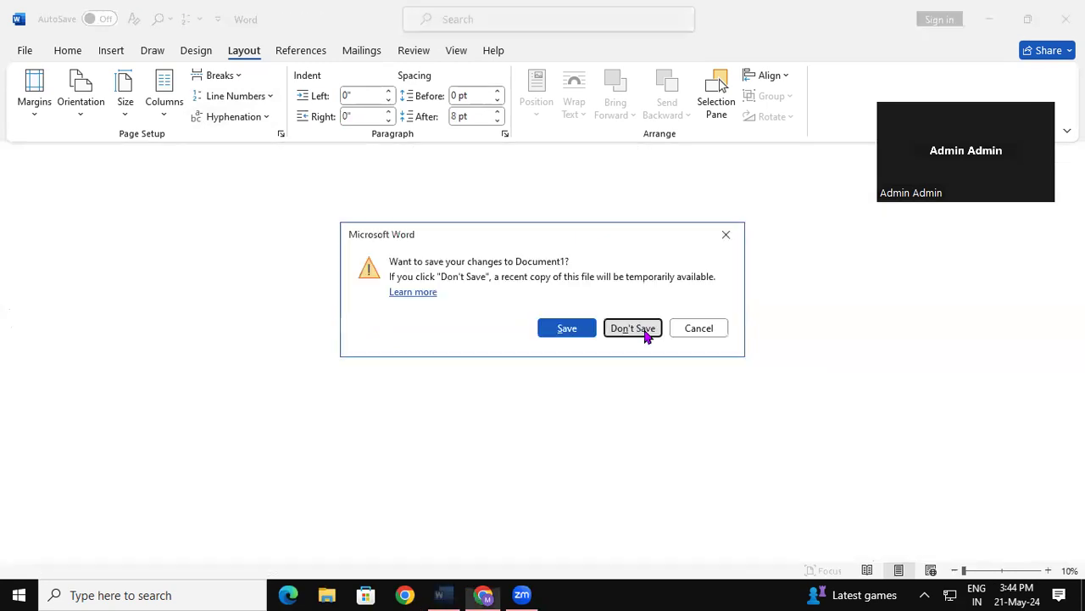
pyautogui.click(642, 332)
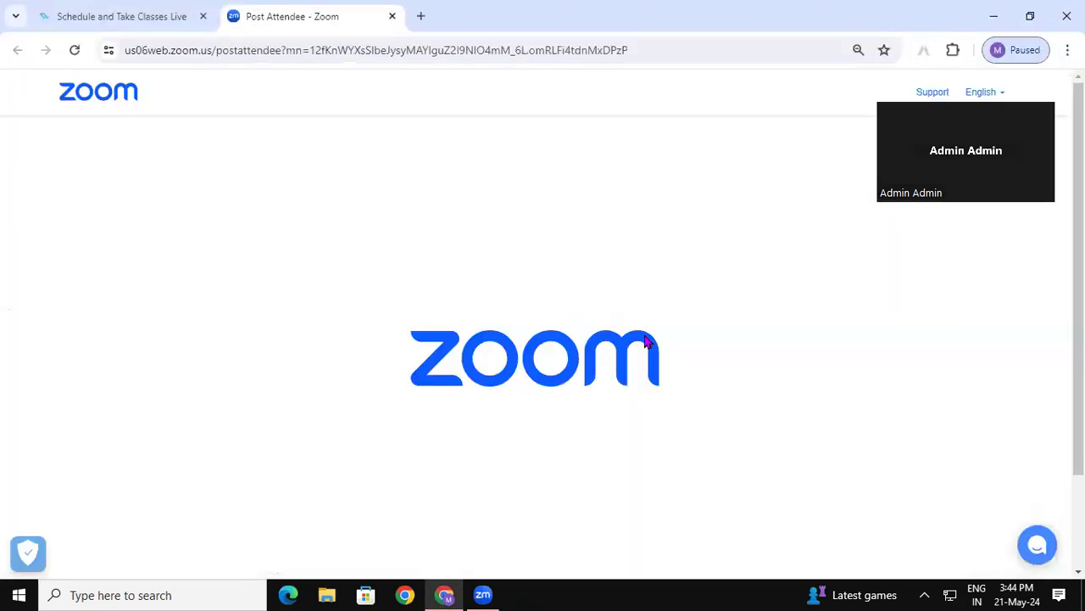
# - Launch Word with the Run command winword and create a blank document
pyautogui.press('super+r')
pyautogui.press('Return')
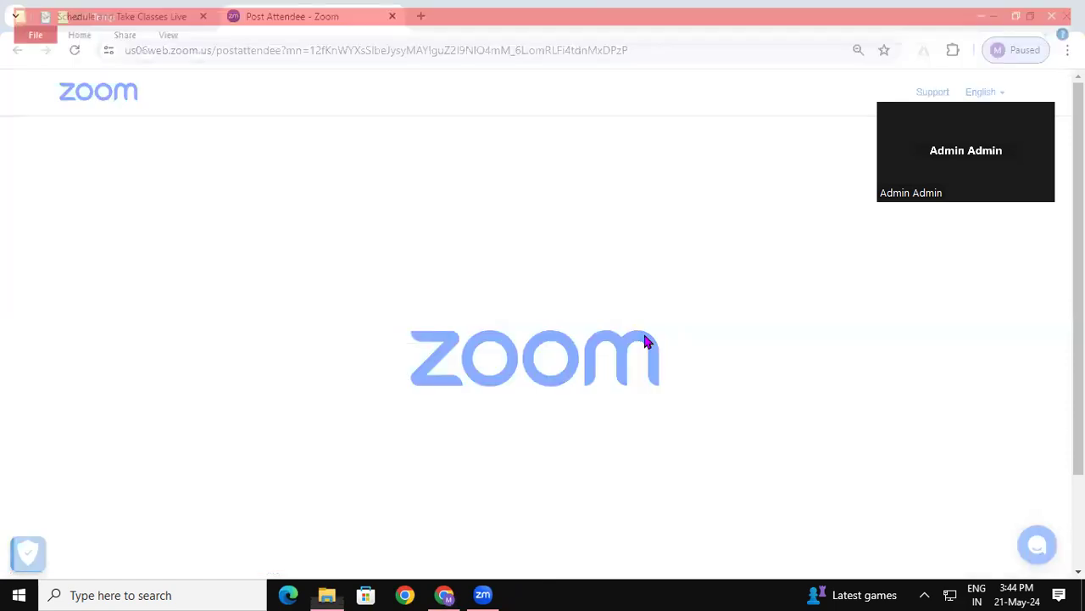
pyautogui.press('super+r')
pyautogui.write('winword')
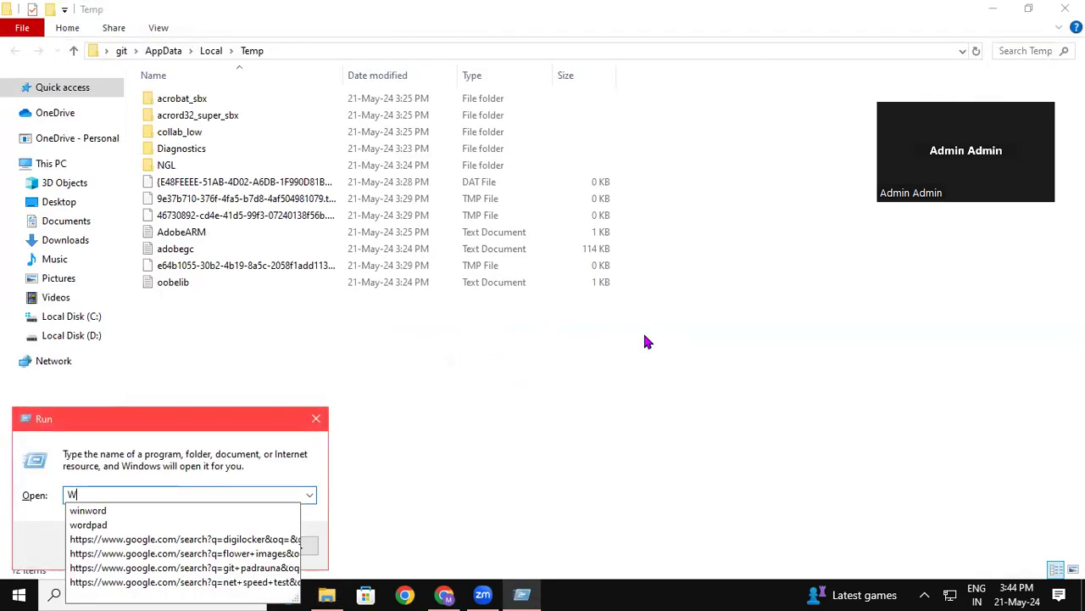
pyautogui.press('Return')
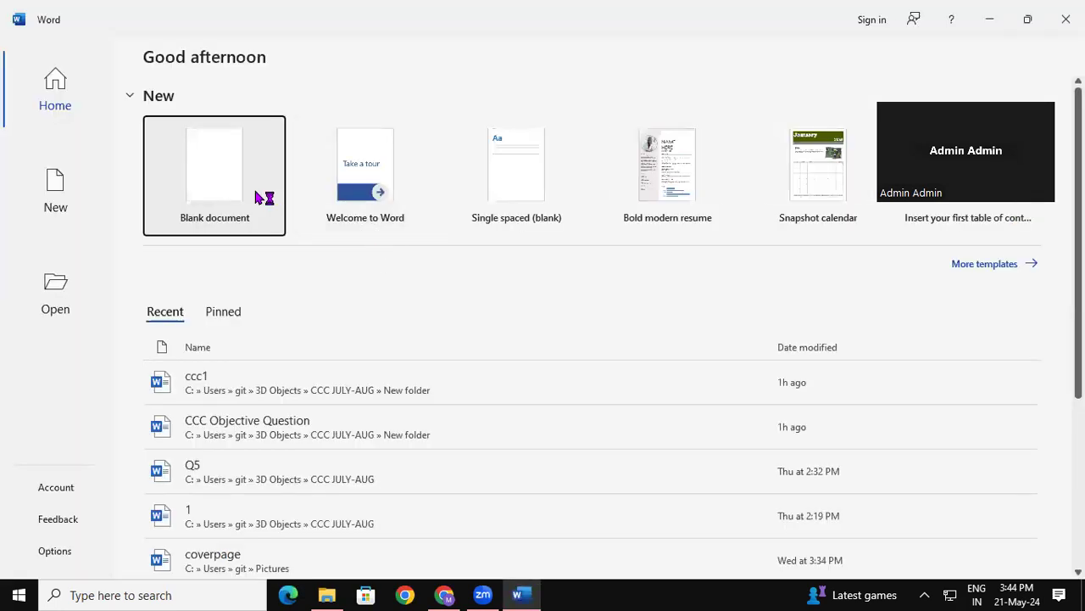
pyautogui.click(260, 197)
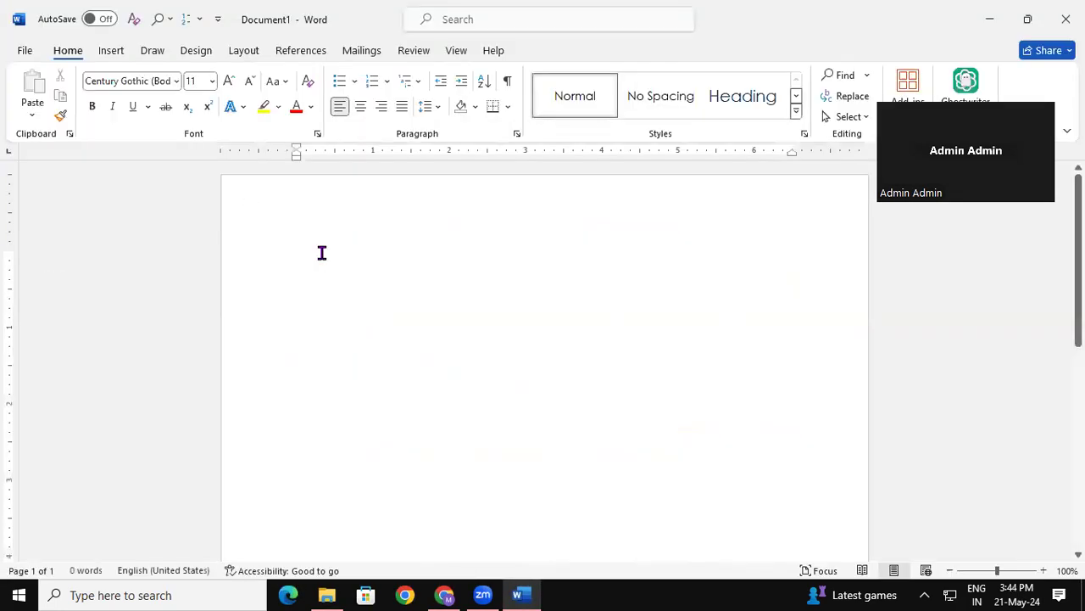
# - Fill the blank document with sample text using =RAND(125)
pyautogui.write('=RA')
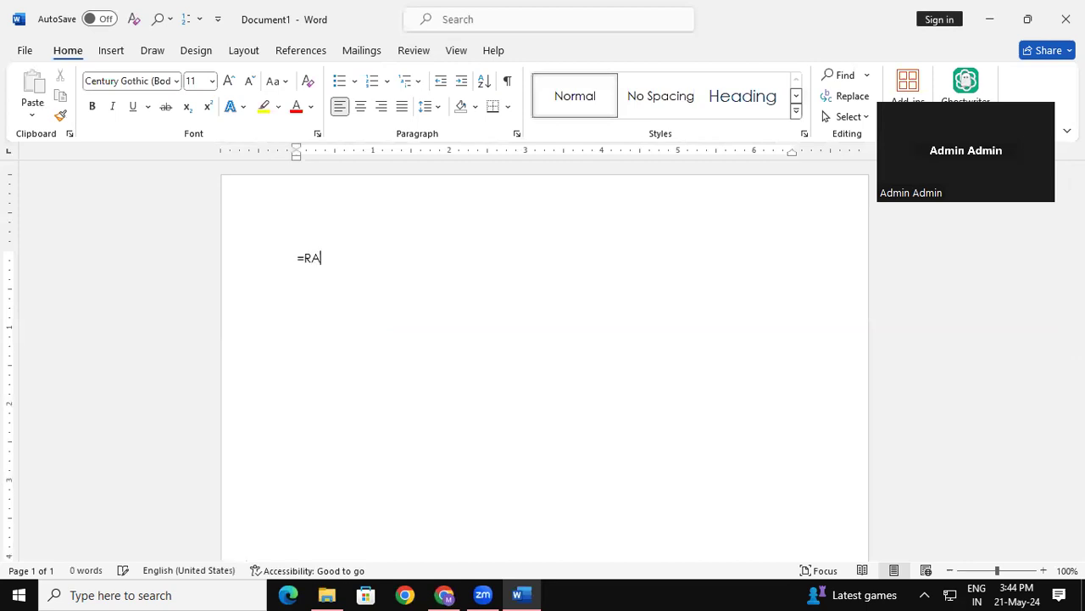
pyautogui.write('ND(125)')
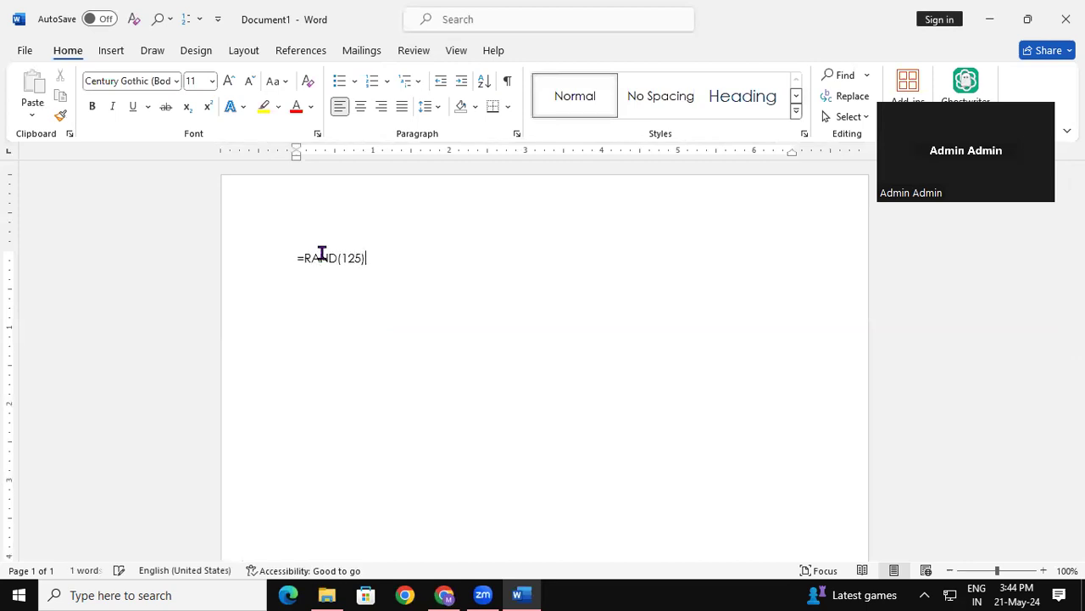
pyautogui.press('Return')
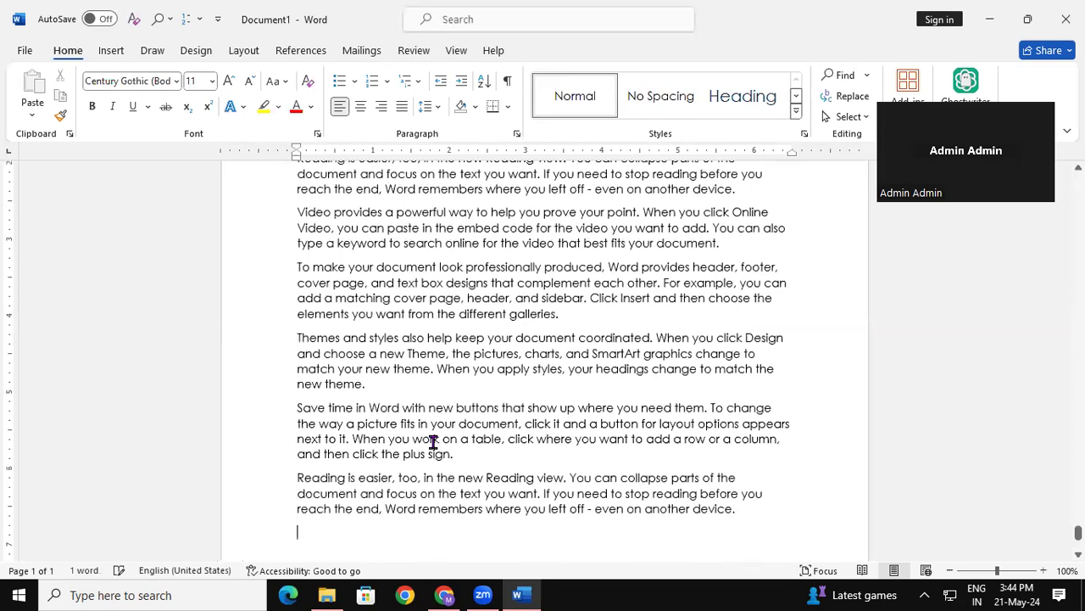
# - Apply continuous line numbering to the whole document
pyautogui.hotkey('ctrl', 'a')
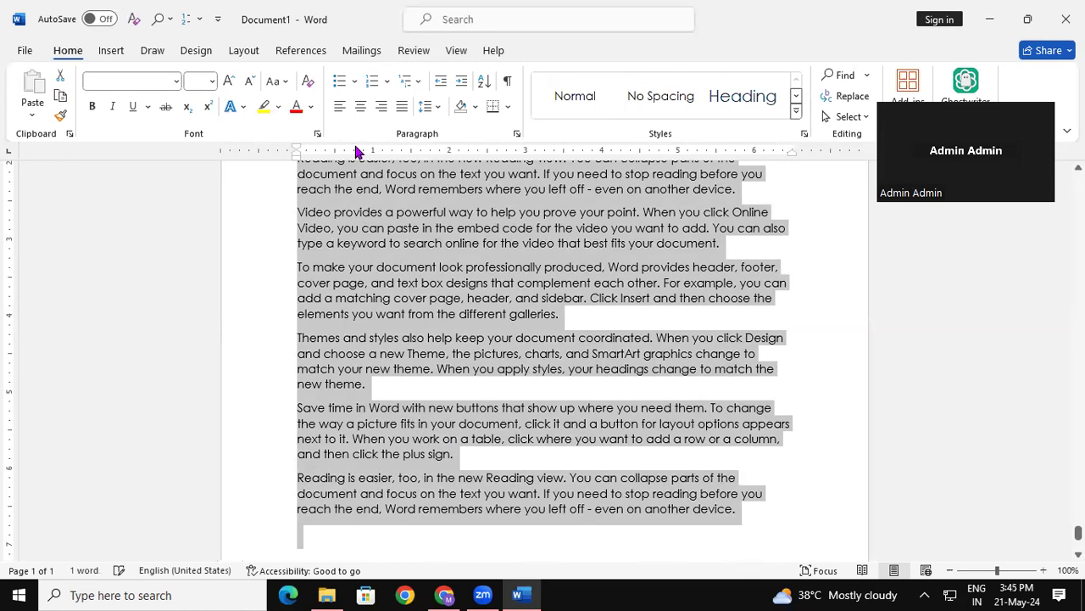
pyautogui.click(244, 51)
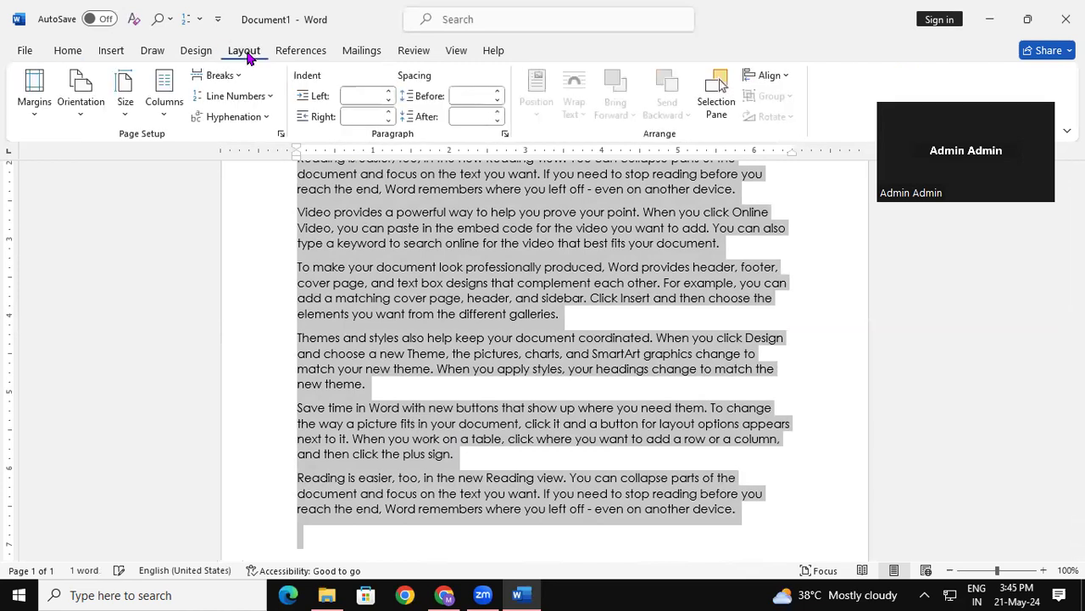
pyautogui.click(238, 99)
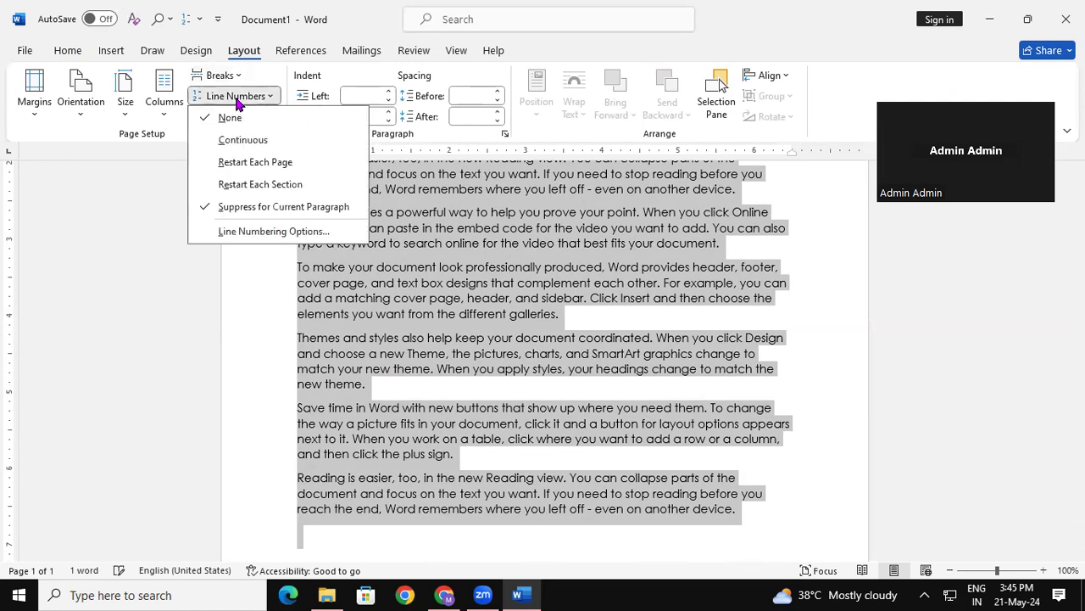
pyautogui.click(242, 140)
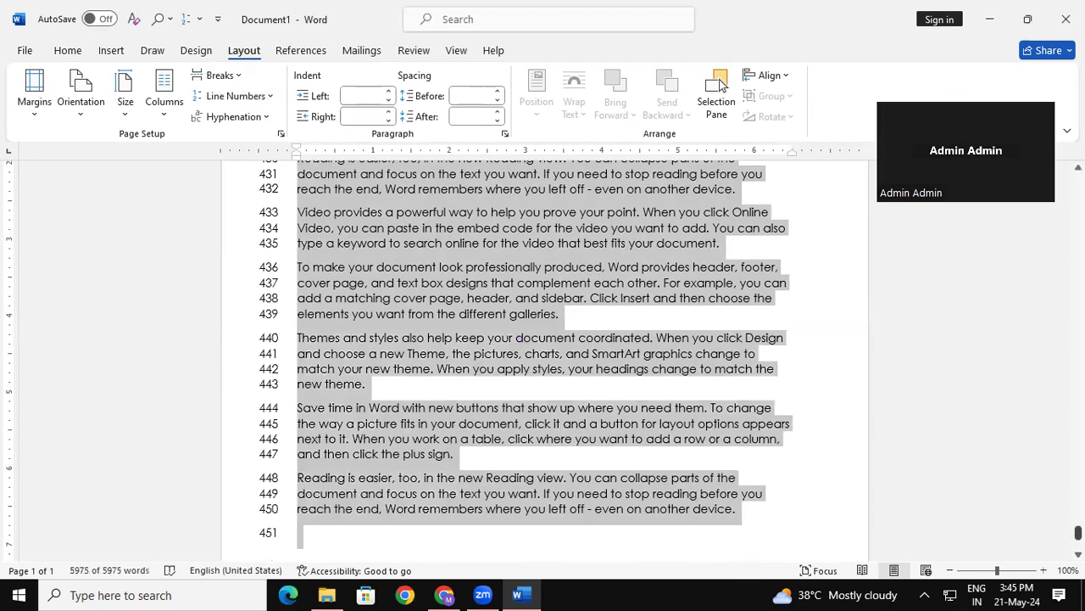
# - Insert a Next Page section break at the end of the text on page 1, after line 39
pyautogui.moveTo(1078, 533); pyautogui.dragTo(1078, 181)
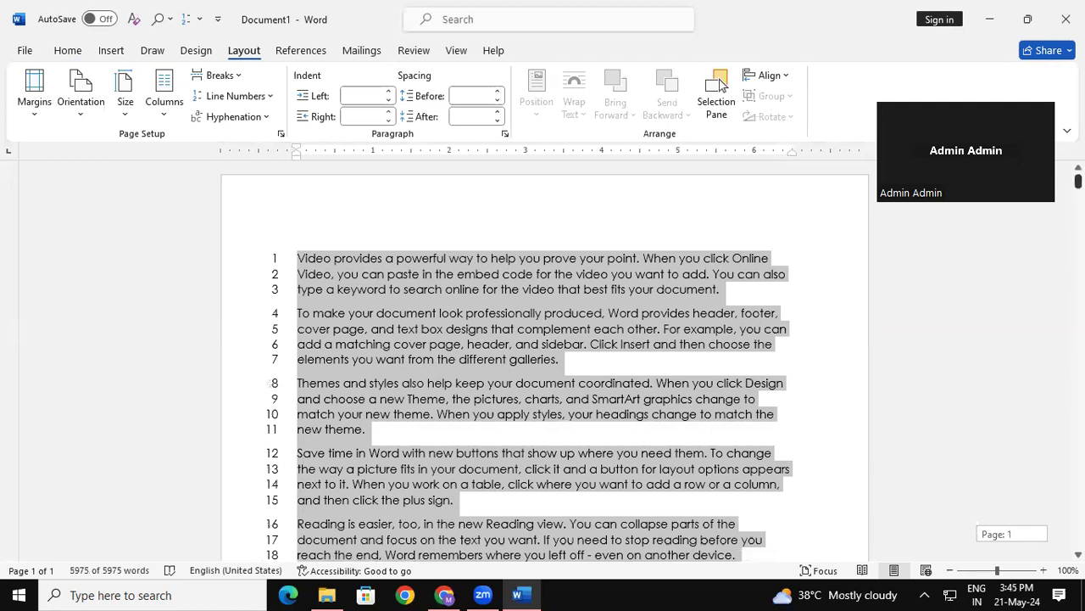
pyautogui.scroll(-1, 582, 480)
pyautogui.scroll(-7, 545, 360)
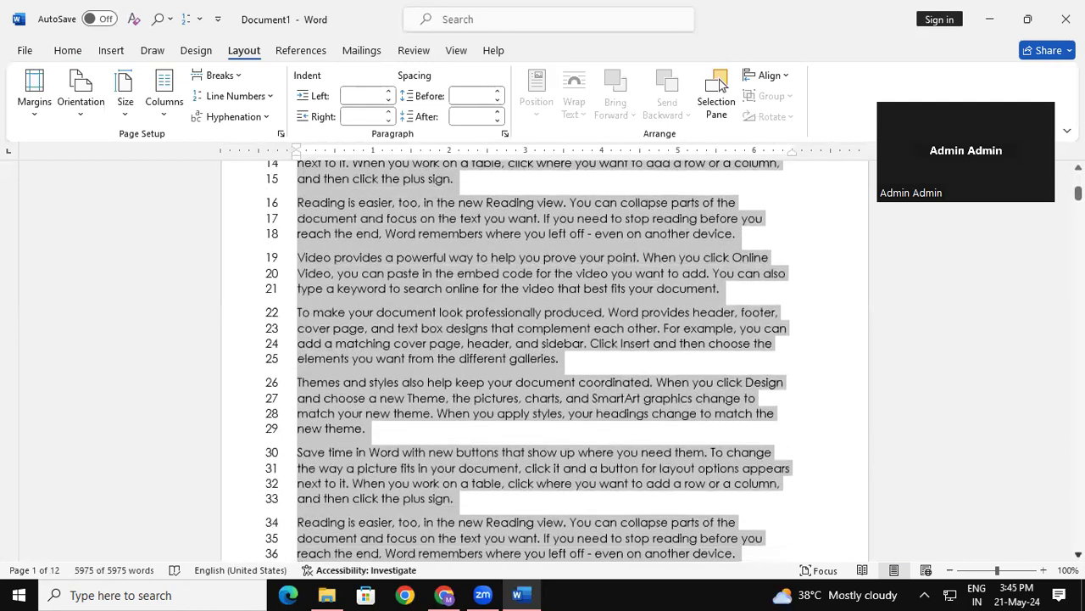
pyautogui.scroll(-5, 719, 82)
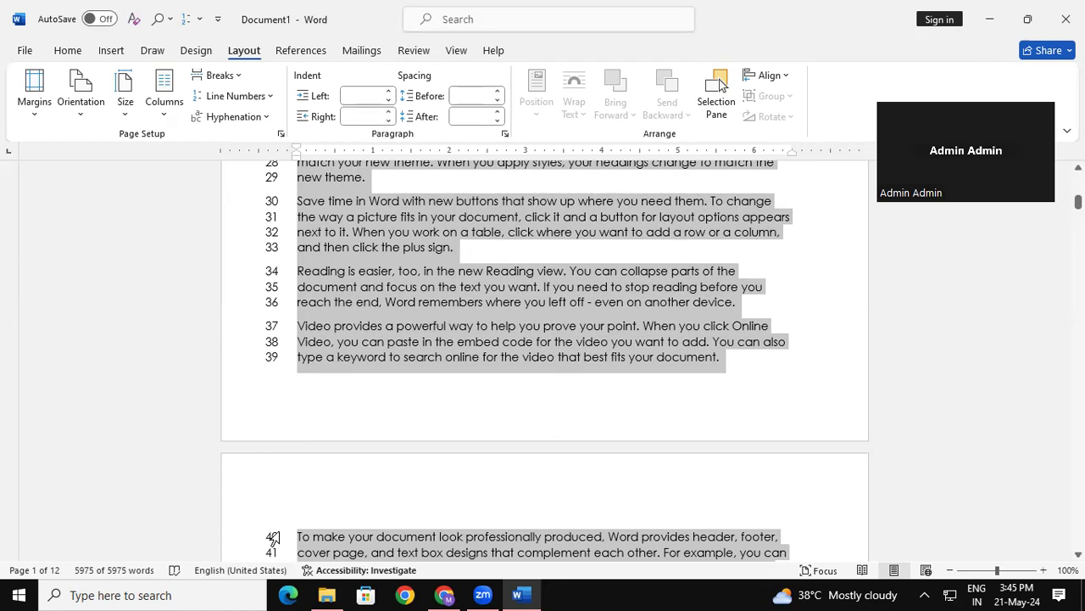
pyautogui.click(741, 357)
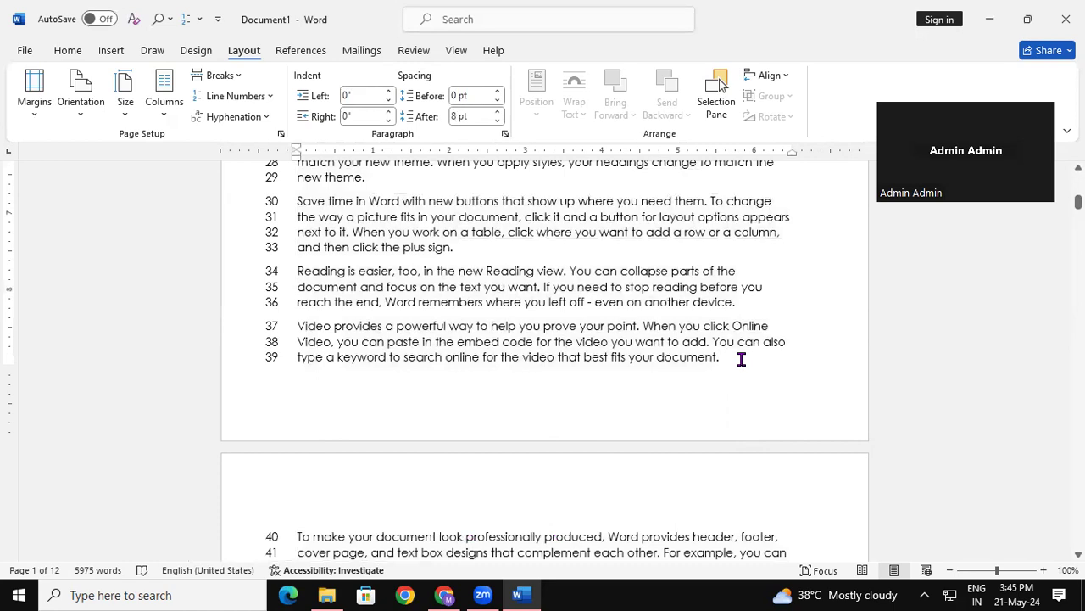
pyautogui.click(222, 78)
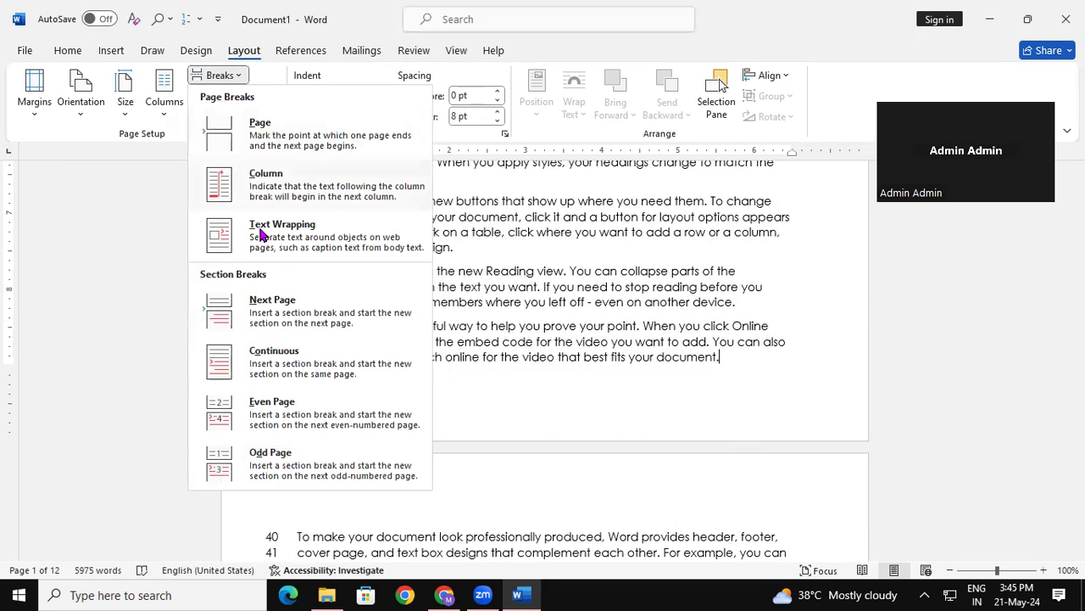
pyautogui.click(293, 317)
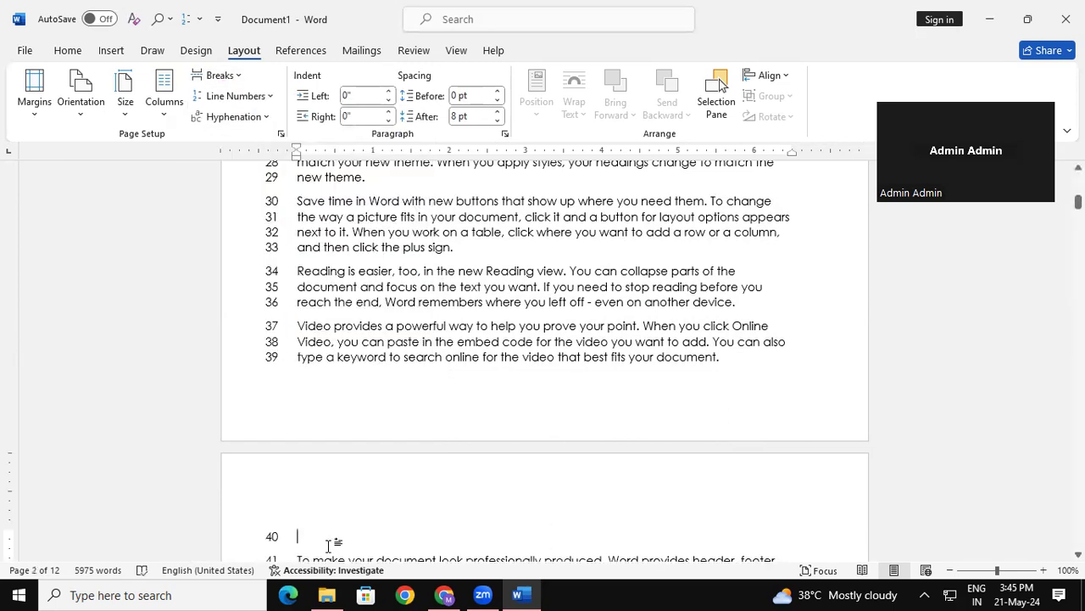
# - Set line numbering for the whole document to restart each section
pyautogui.scroll(-3, 542, 356)
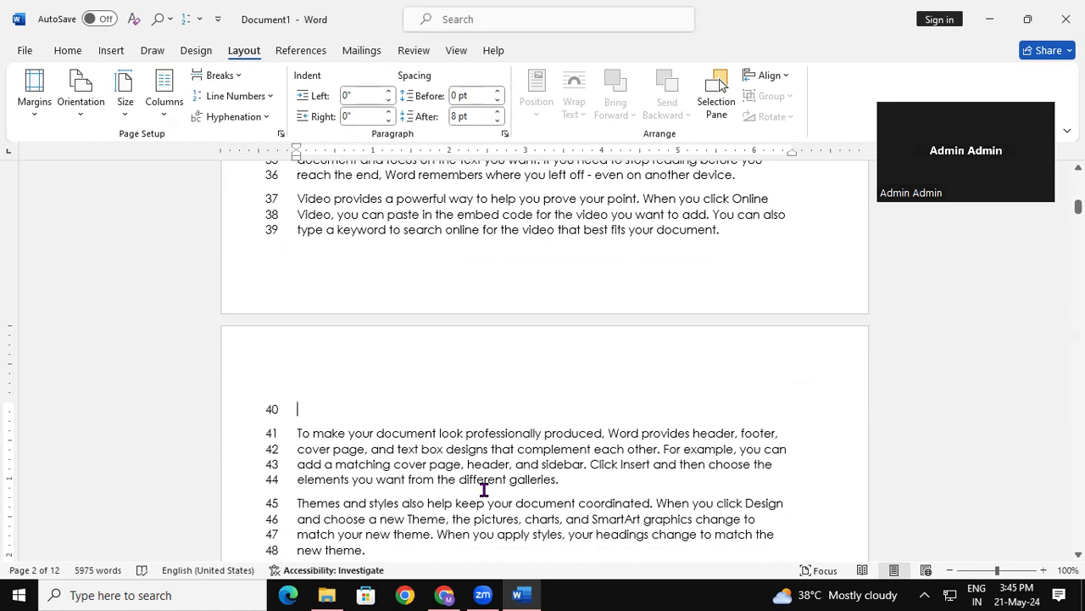
pyautogui.hotkey('ctrl', 'a')
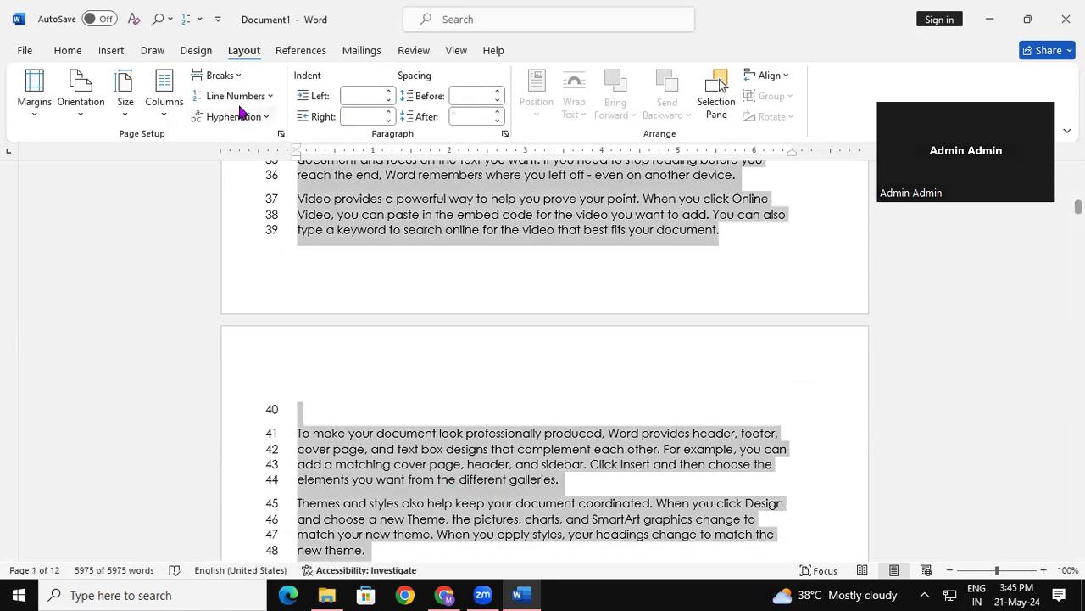
pyautogui.click(246, 99)
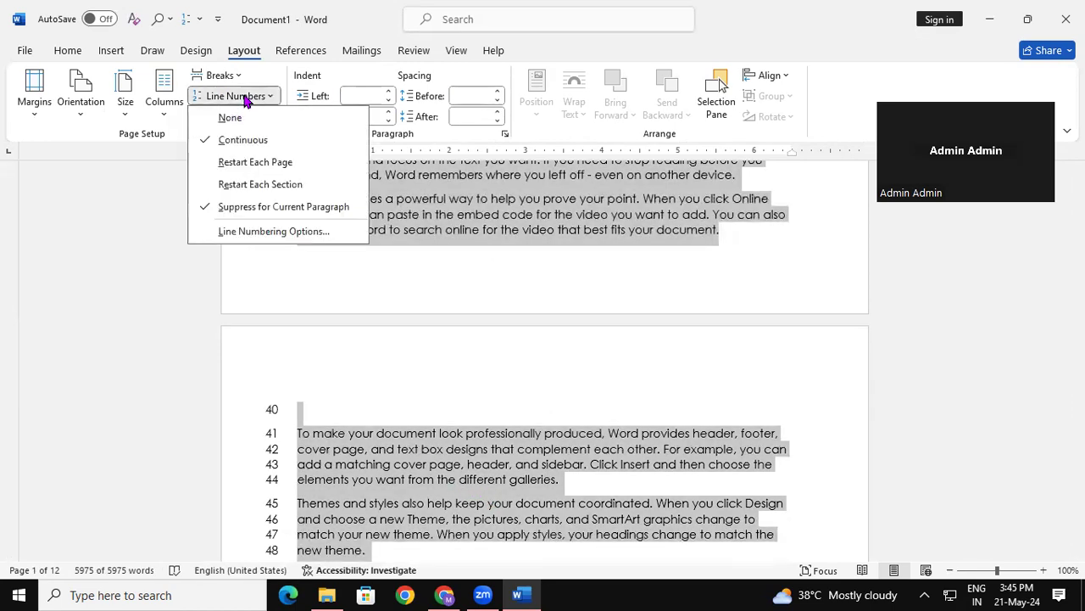
pyautogui.click(282, 186)
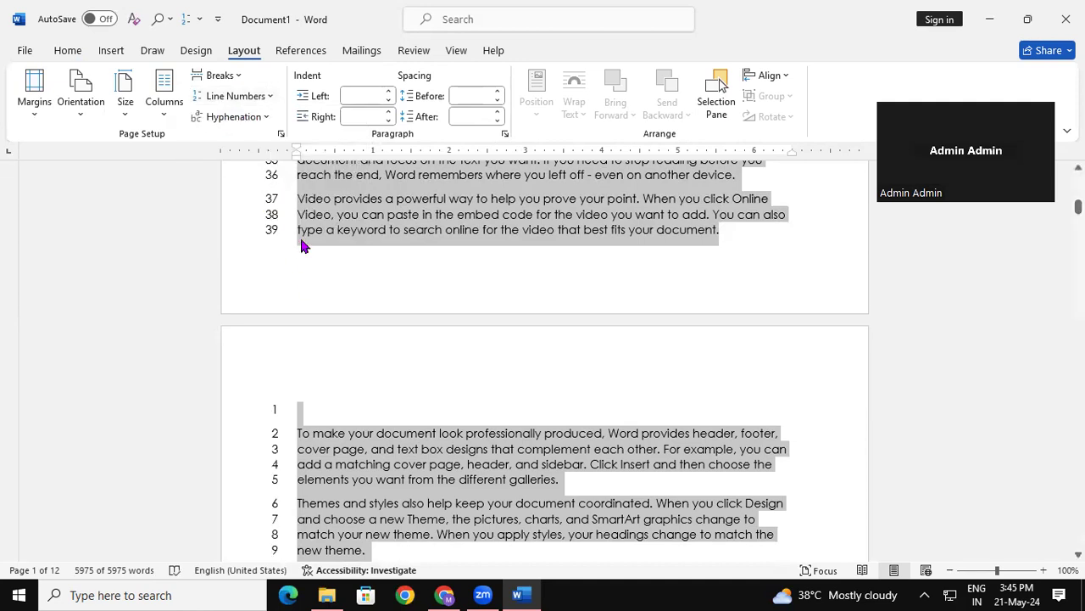
# - Insert a Next Page section break at the end of page 3, after line 75
pyautogui.click(302, 415)
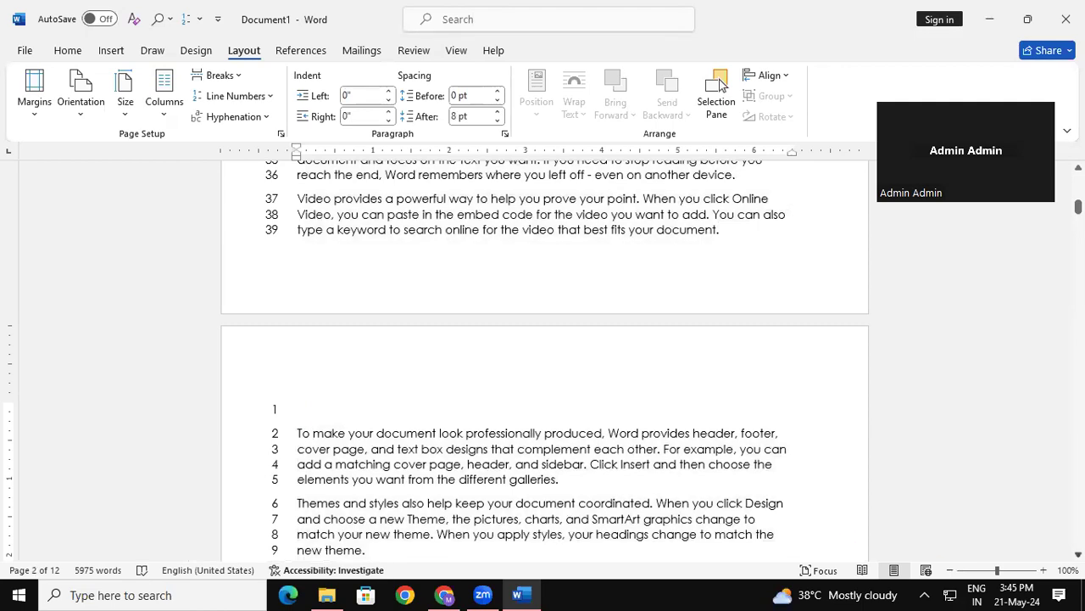
pyautogui.scroll(-3, 545, 356)
pyautogui.scroll(-10, 719, 85)
pyautogui.scroll(-7, 719, 84)
pyautogui.scroll(-9, 719, 84)
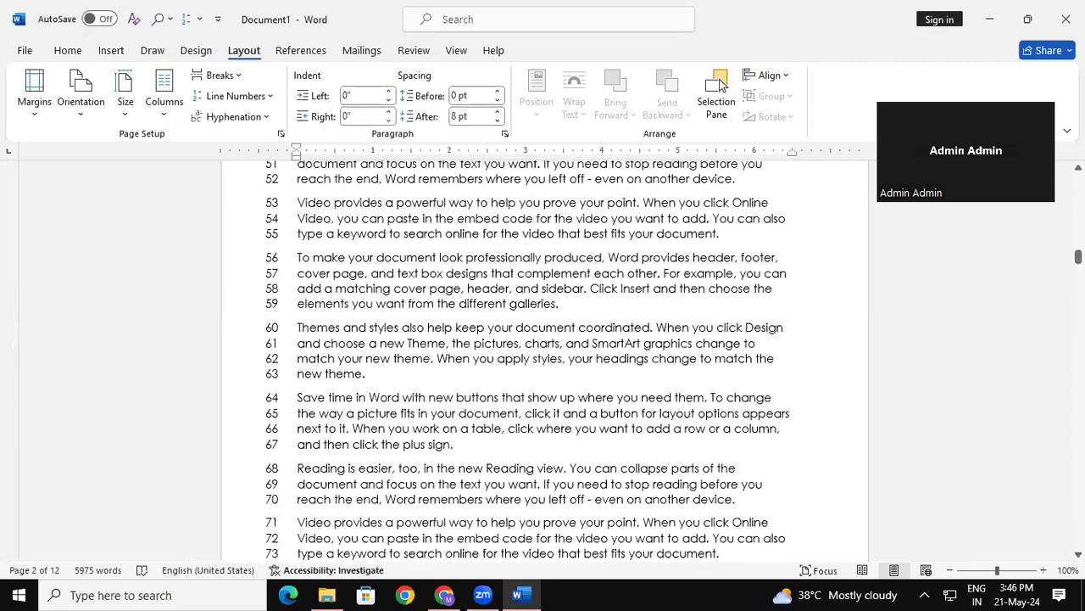
pyautogui.scroll(-2, 719, 85)
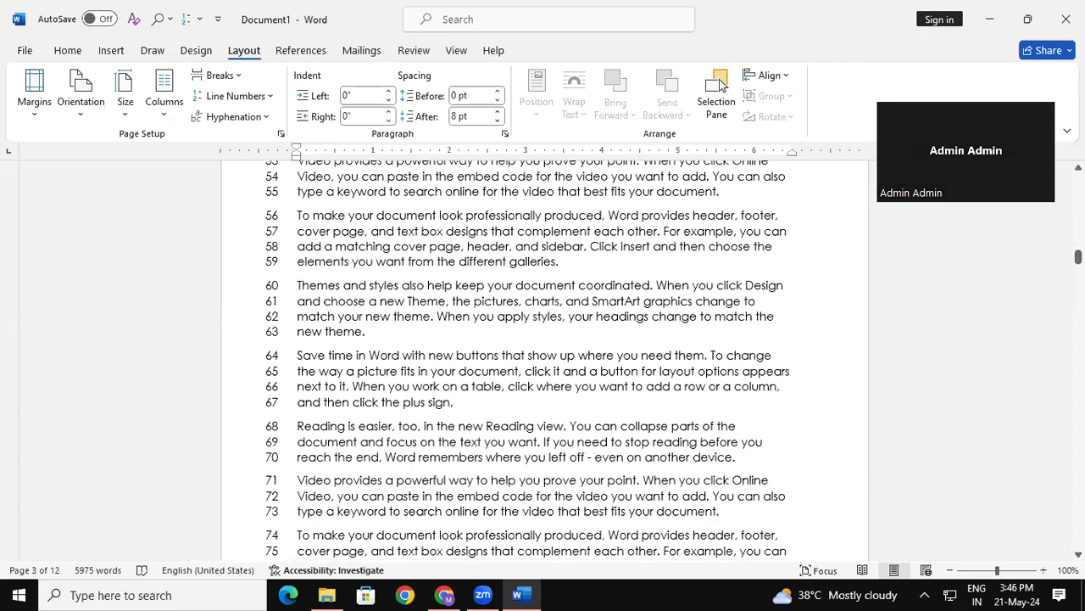
pyautogui.scroll(-4, 719, 82)
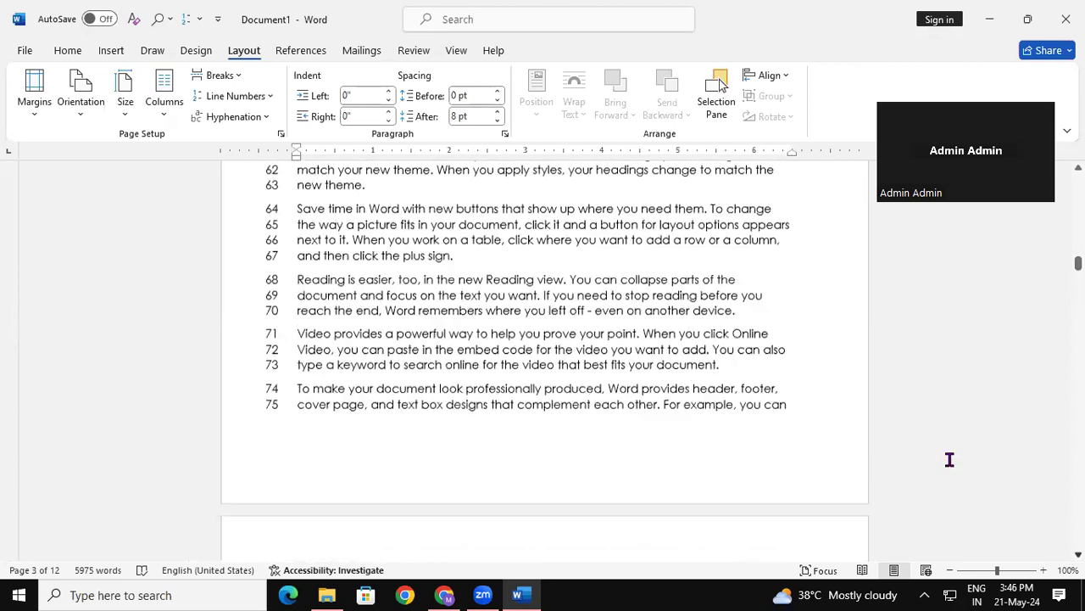
pyautogui.click(799, 376)
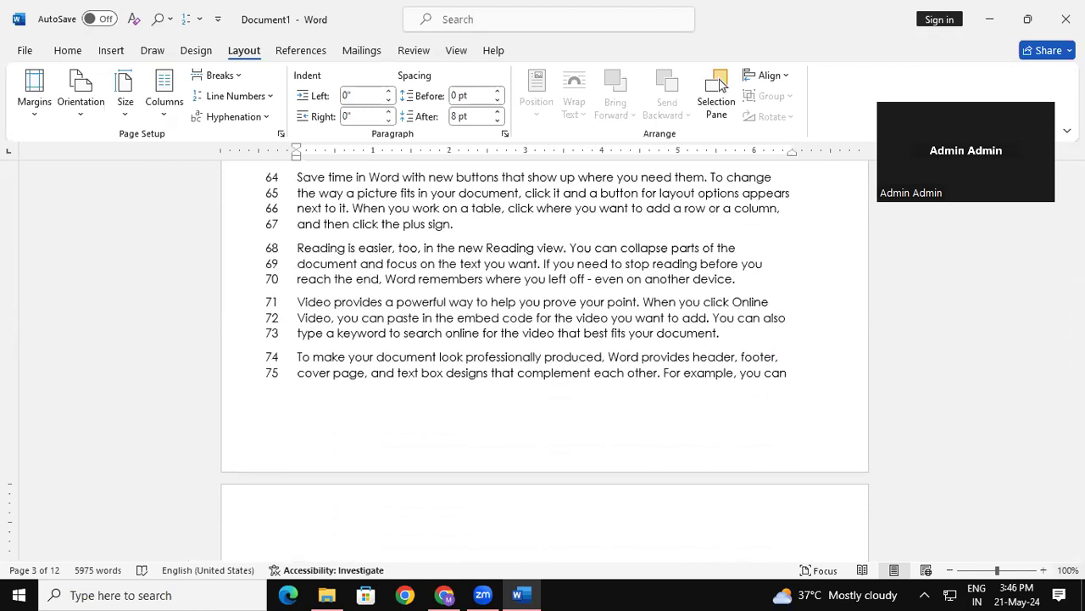
pyautogui.scroll(-2, 719, 84)
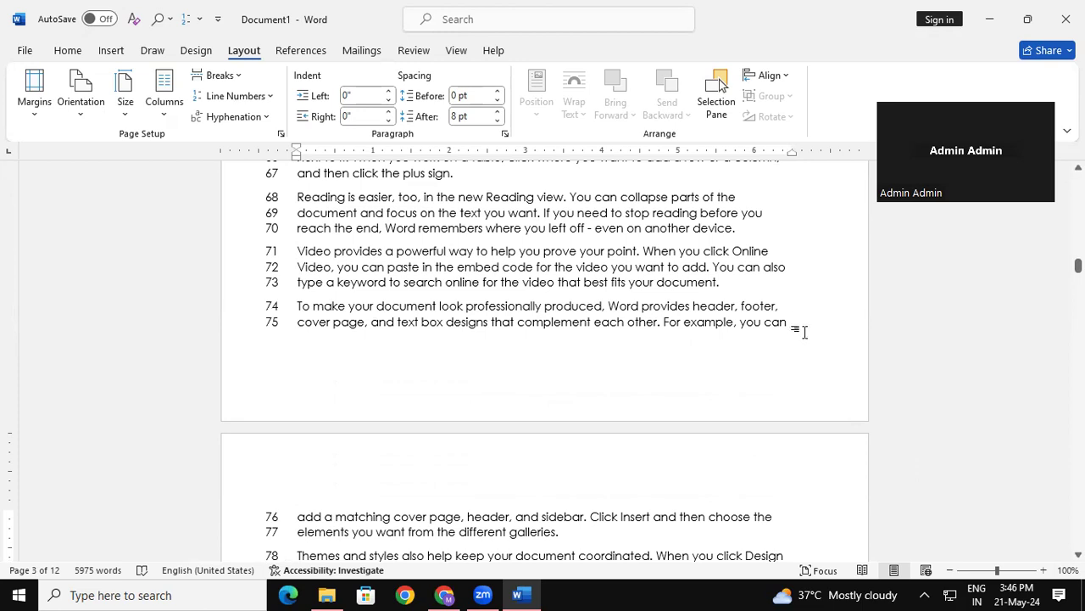
pyautogui.click(231, 77)
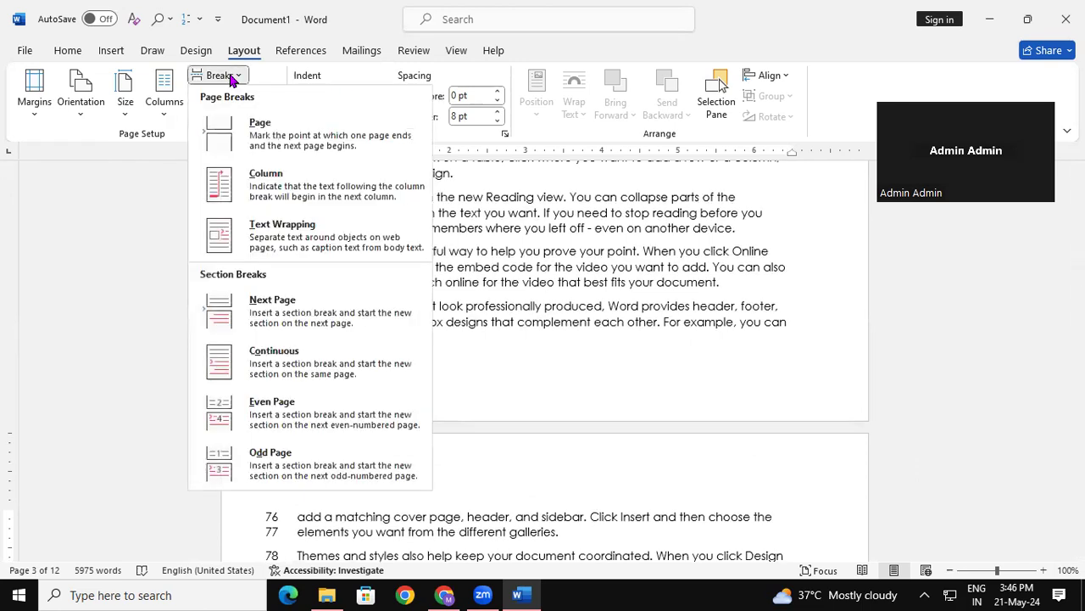
pyautogui.click(285, 314)
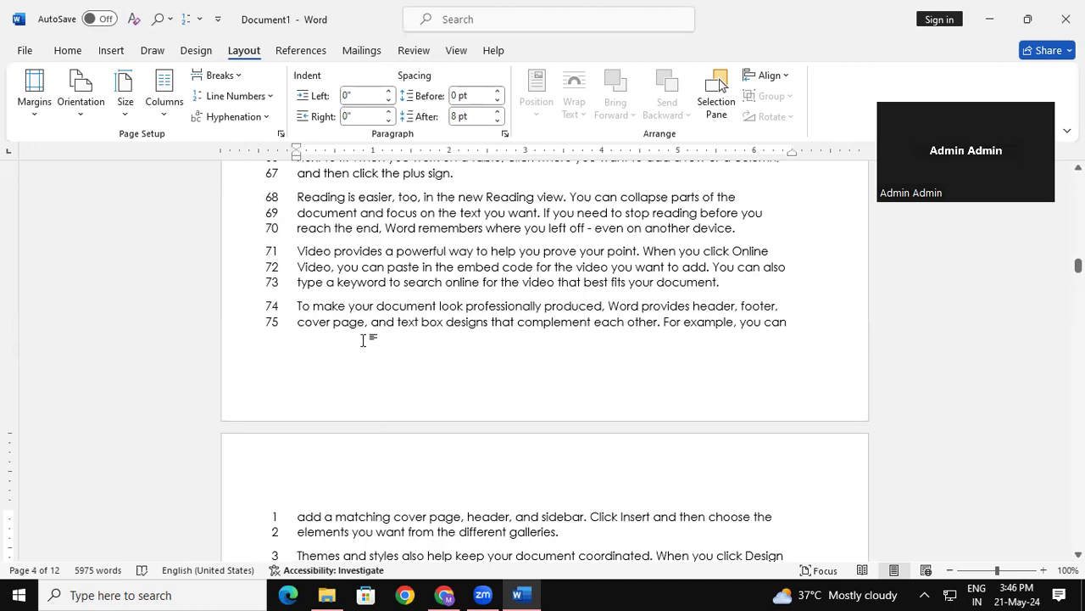
pyautogui.click(263, 97)
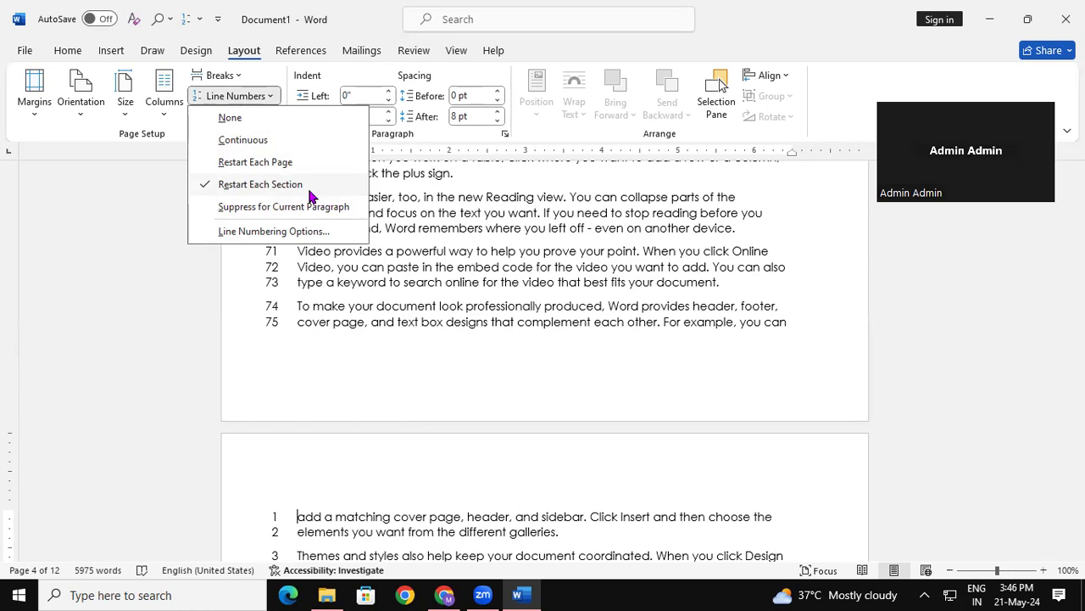
pyautogui.click(592, 300)
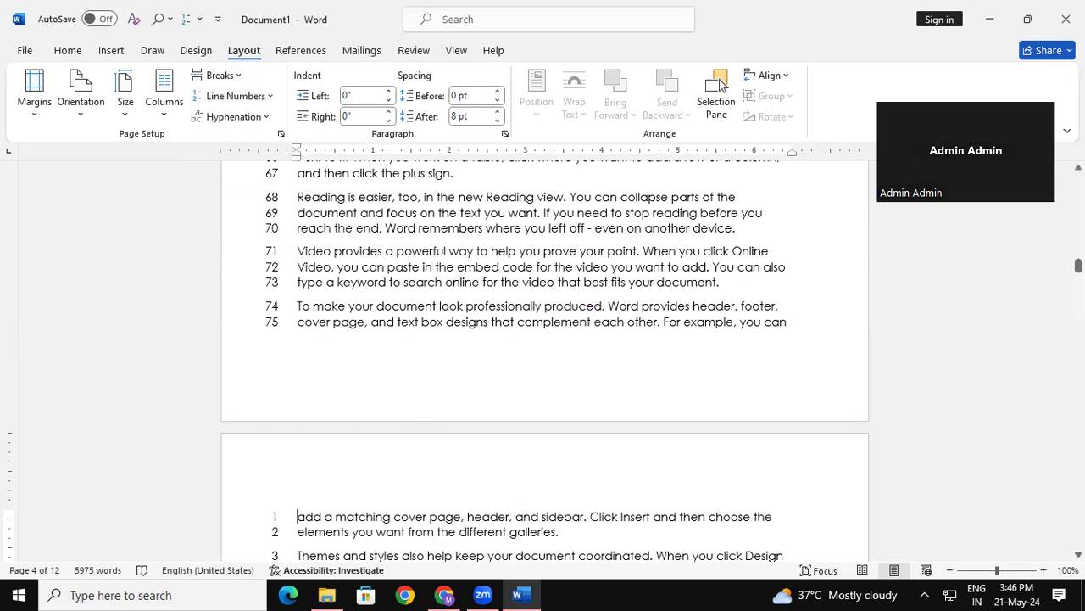
# - Suppress line numbering for the two adjacent paragraphs on page 4 numbered 29 to 34
pyautogui.scroll(-4, 720, 82)
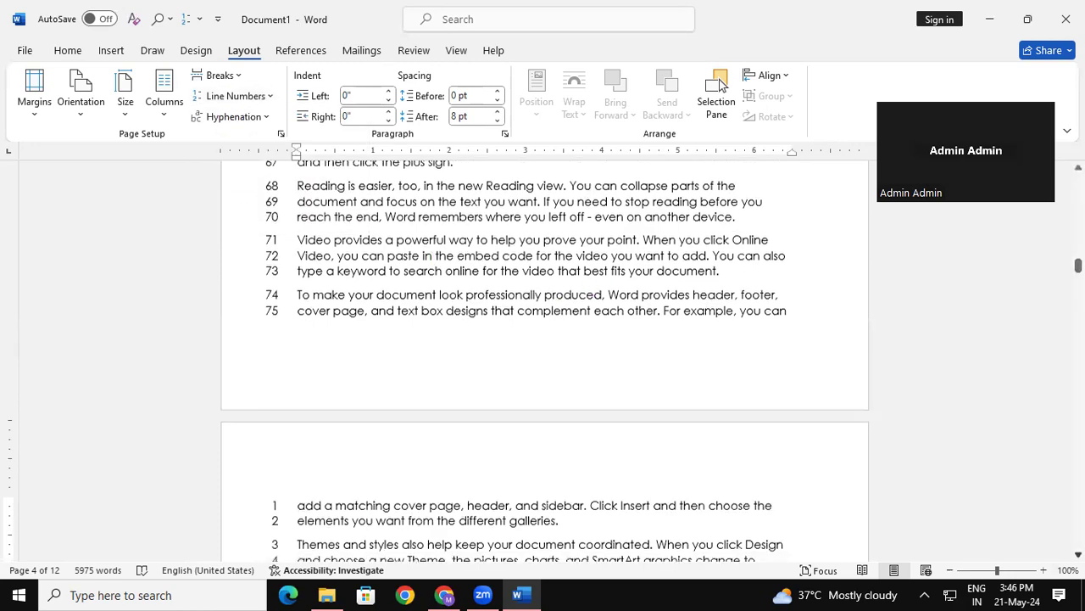
pyautogui.scroll(-10, 720, 82)
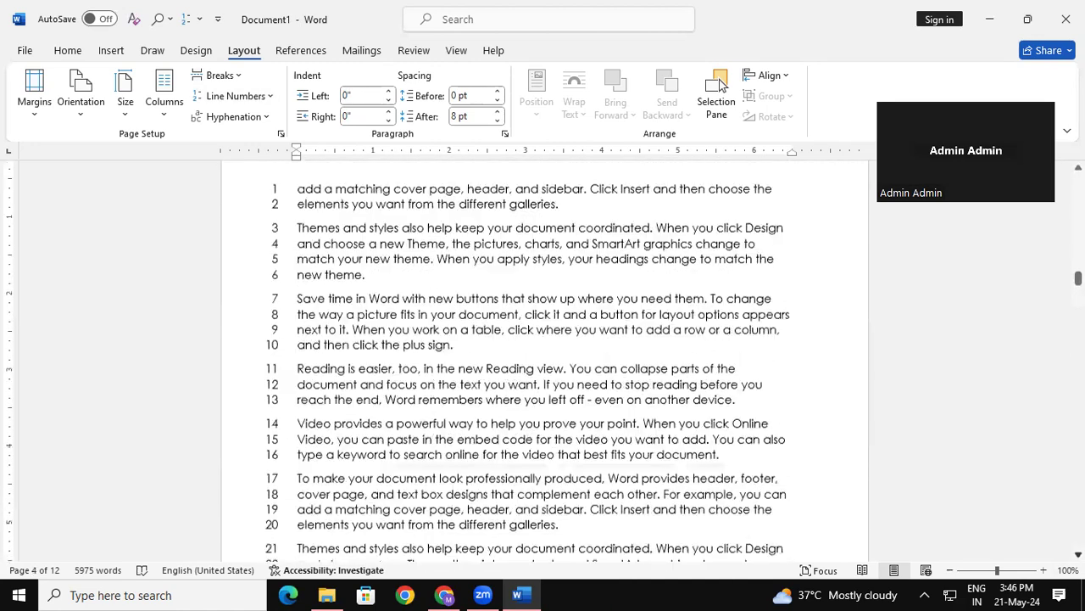
pyautogui.scroll(-3, 647, 417)
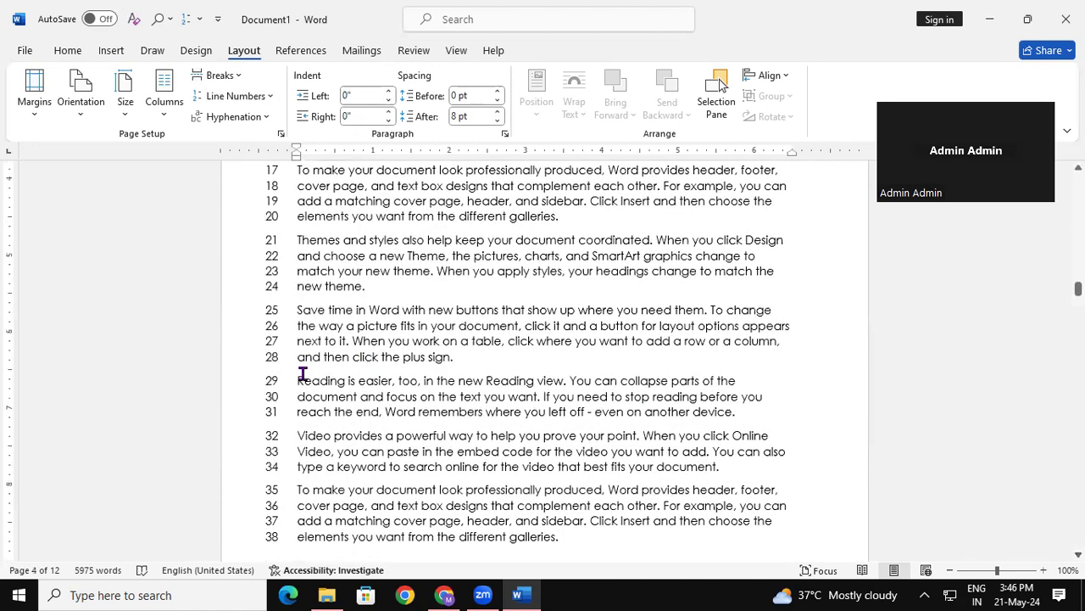
pyautogui.moveTo(300, 378); pyautogui.dragTo(743, 465)
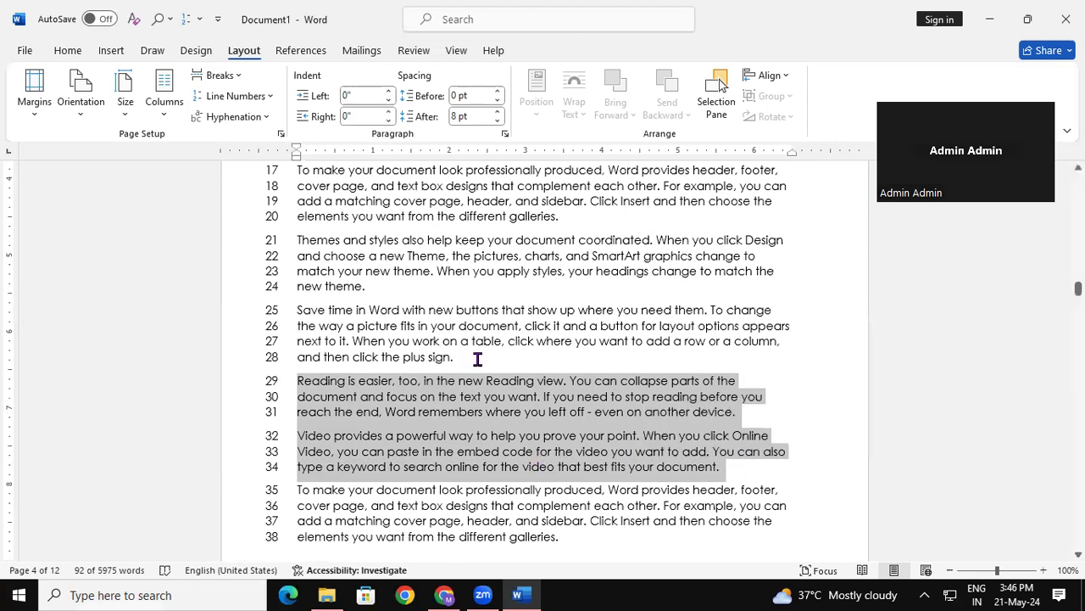
pyautogui.click(261, 98)
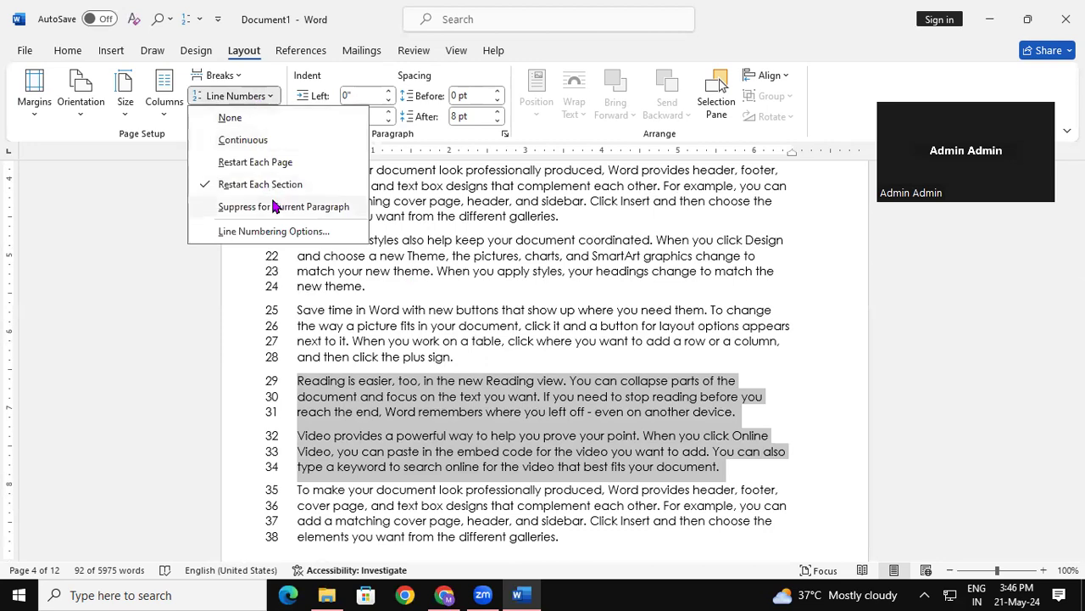
pyautogui.click(273, 207)
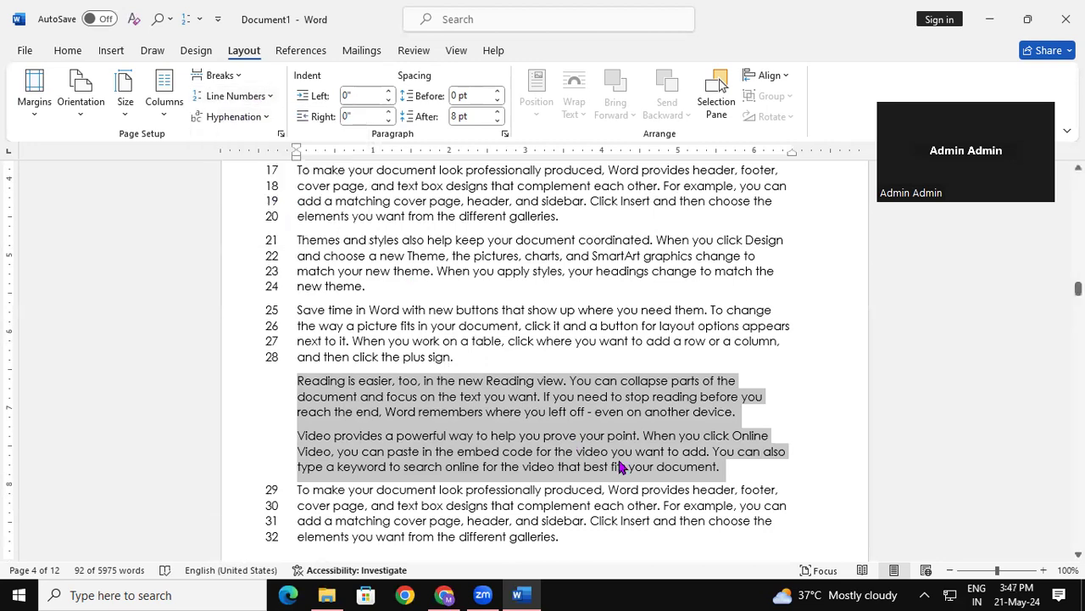
pyautogui.click(621, 465)
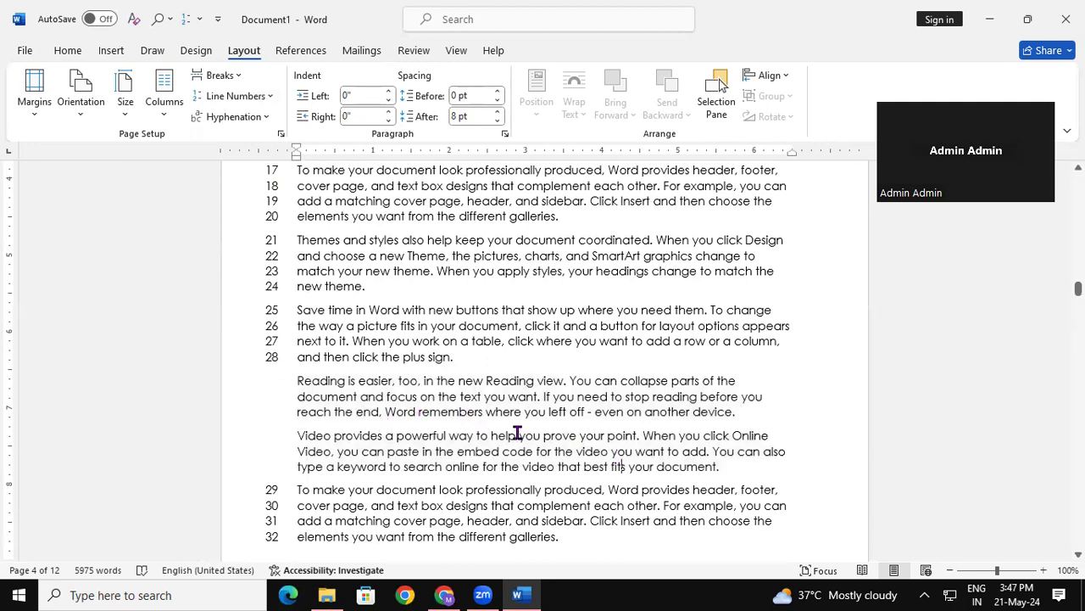
# - Suppress line numbering for the two adjacent paragraphs on page 4 numbered 11 to 16
pyautogui.scroll(2, 719, 82)
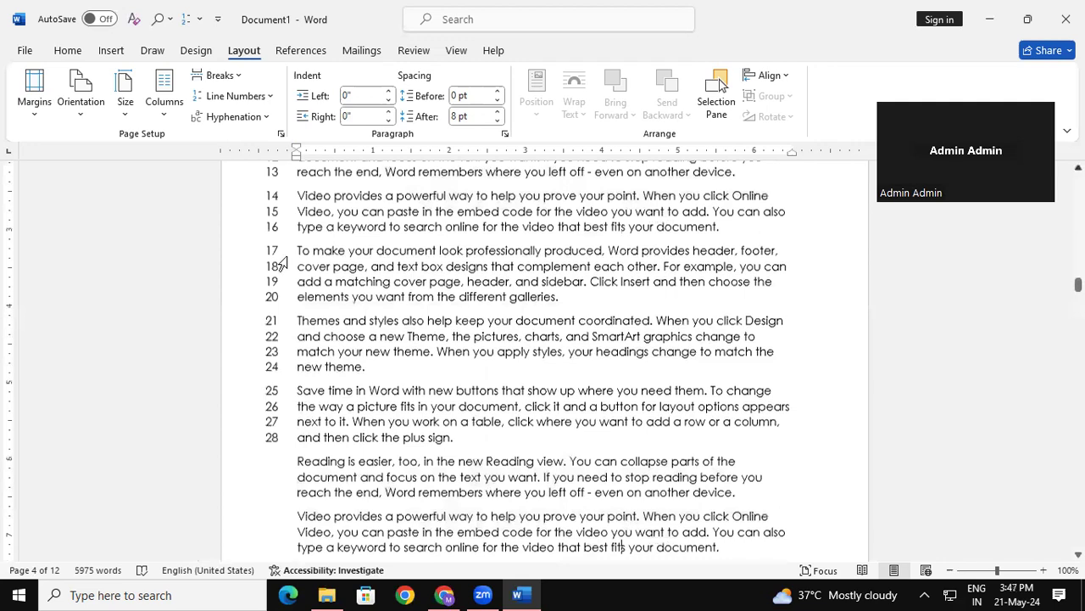
pyautogui.scroll(1, 283, 264)
pyautogui.moveTo(282, 231); pyautogui.dragTo(748, 296)
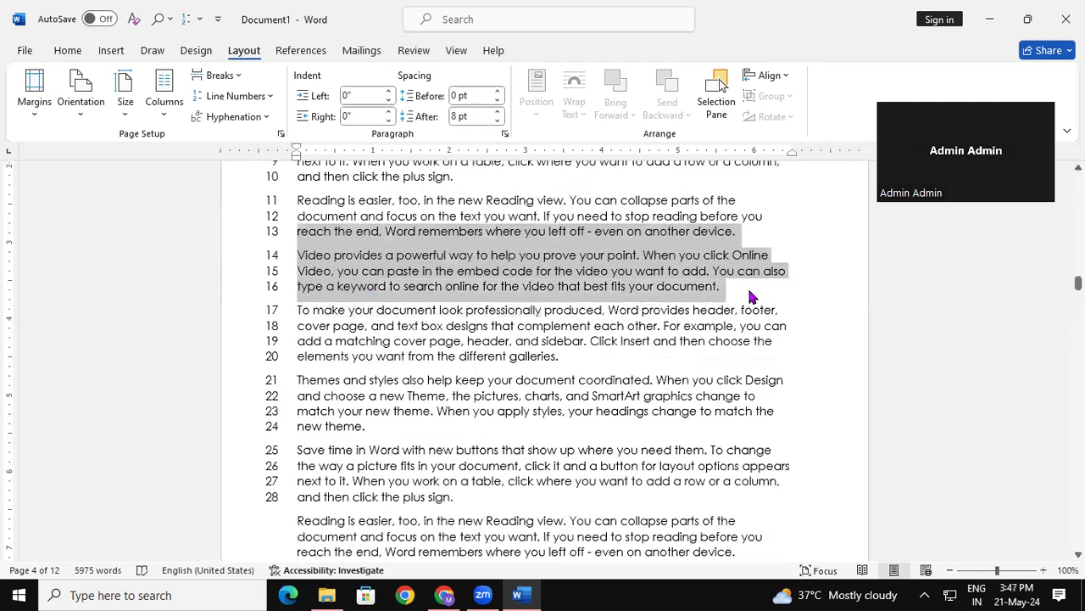
pyautogui.click(252, 97)
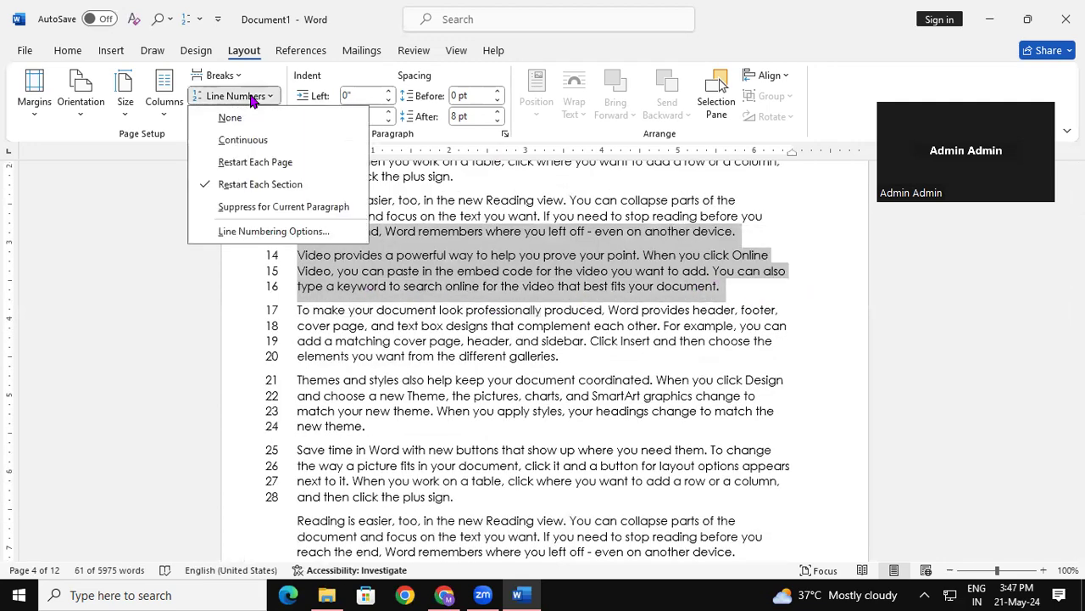
pyautogui.click(283, 207)
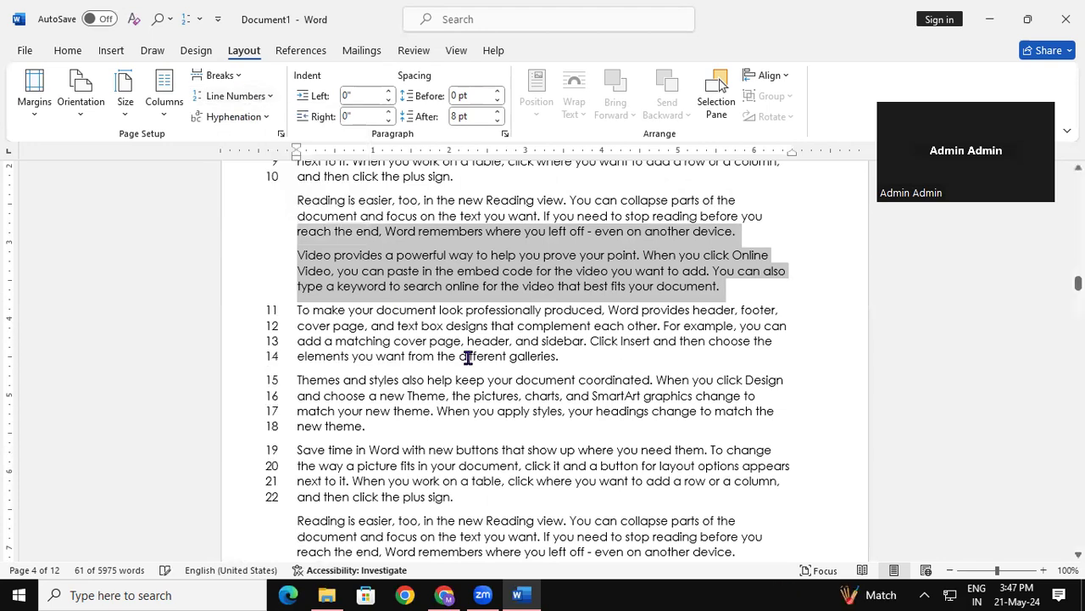
pyautogui.click(550, 393)
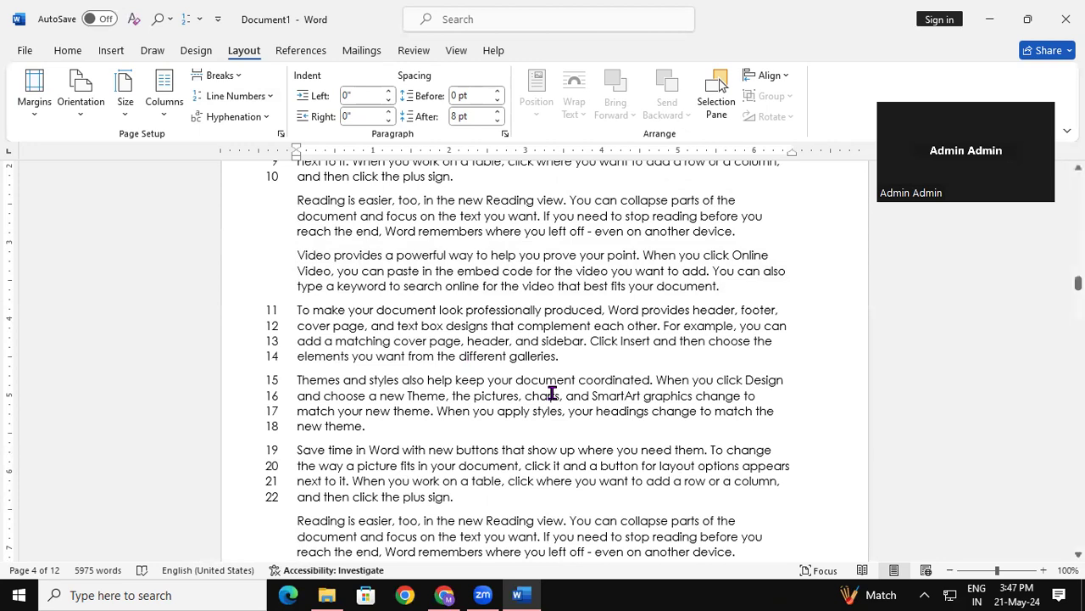
# - Turn off line number suppression for the two unnumbered paragraphs following line 10 on page 4
pyautogui.moveTo(292, 198); pyautogui.dragTo(719, 285)
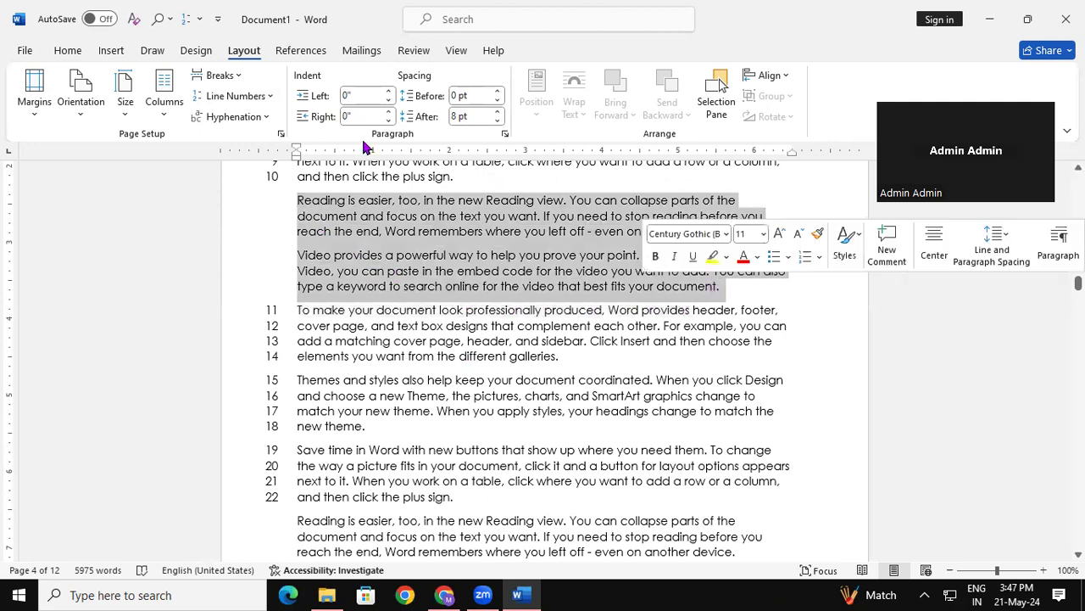
pyautogui.click(234, 96)
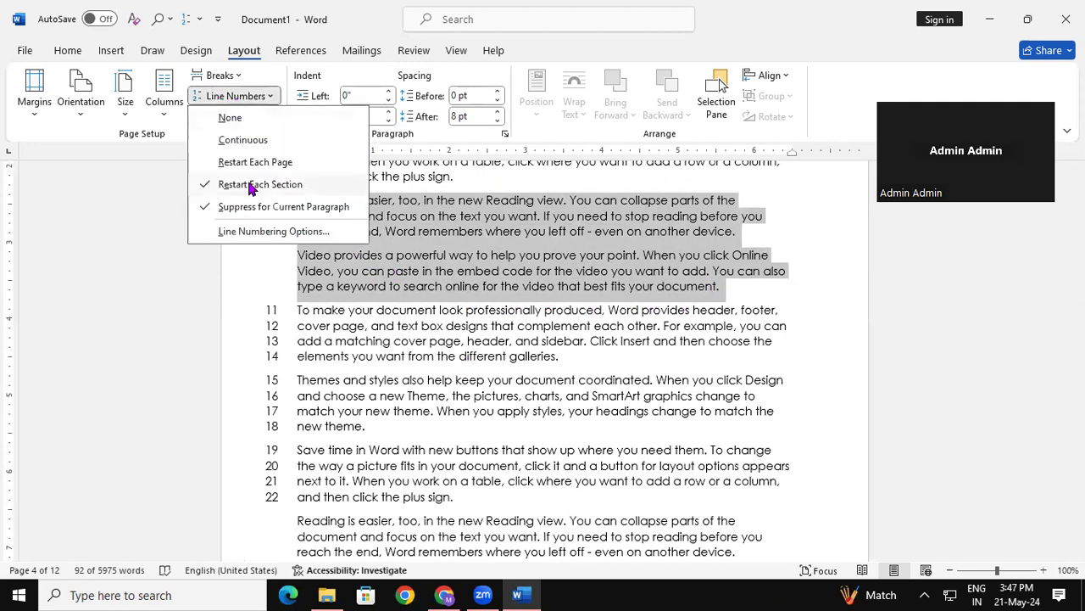
pyautogui.click(265, 207)
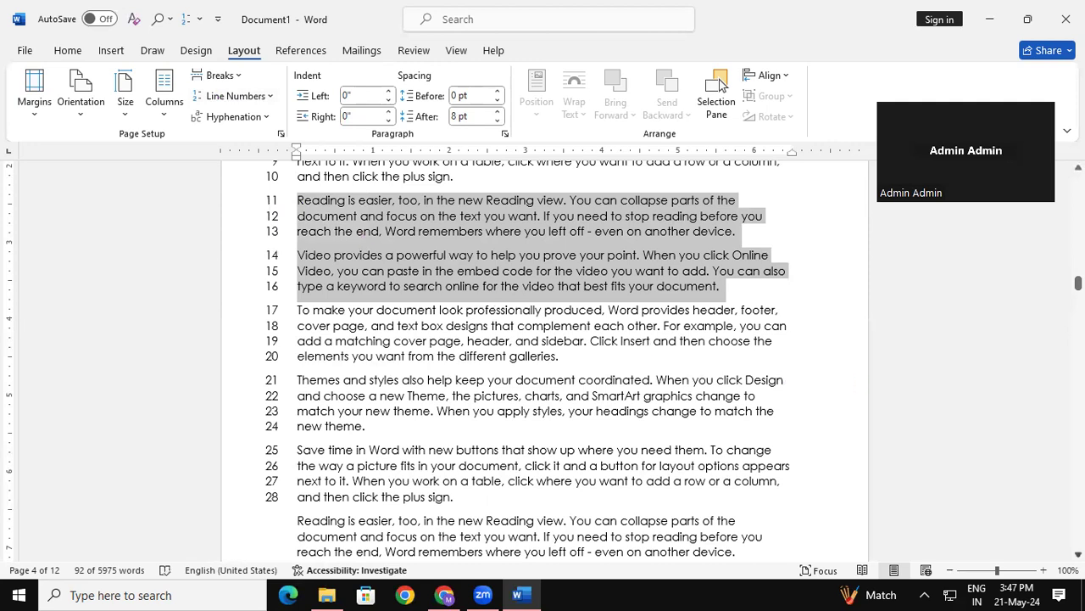
# - Turn off line number suppression for the two unnumbered paragraphs following line 28 on page 4
pyautogui.scroll(-5, 543, 364)
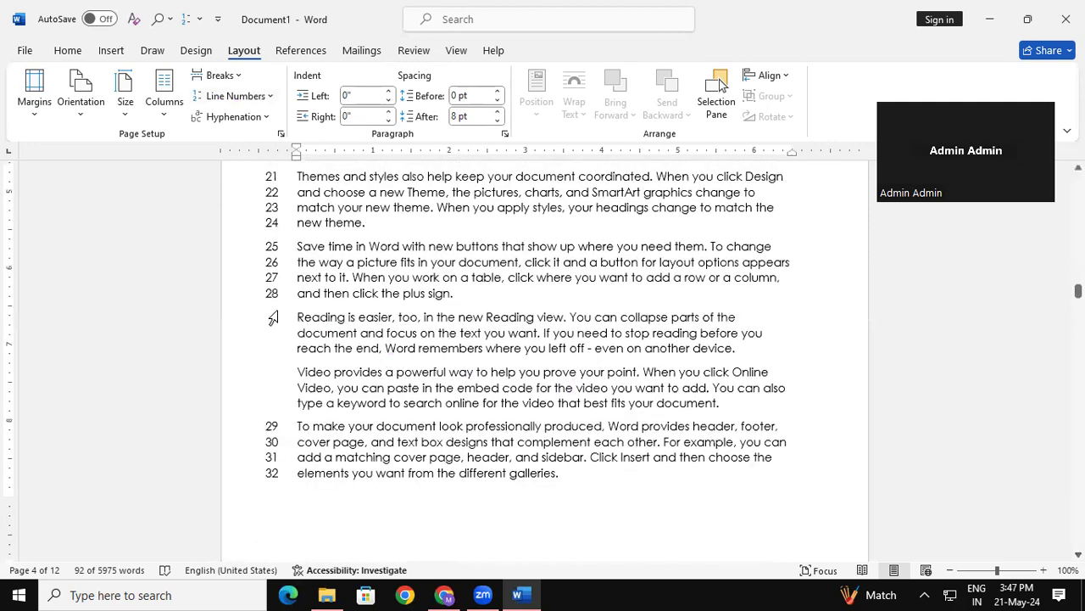
pyautogui.moveTo(294, 316); pyautogui.dragTo(727, 393)
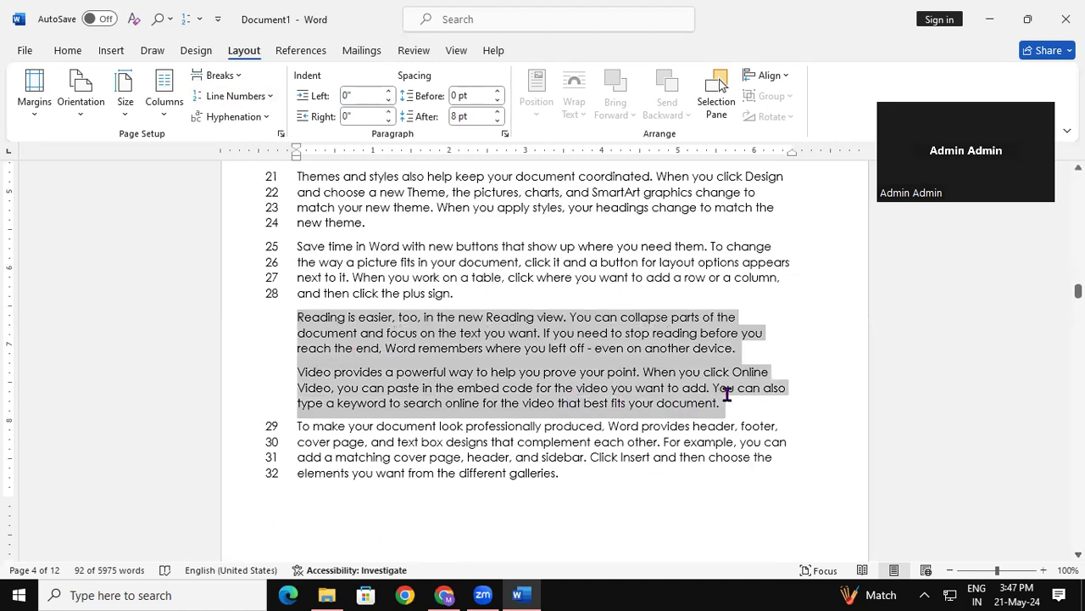
pyautogui.click(238, 96)
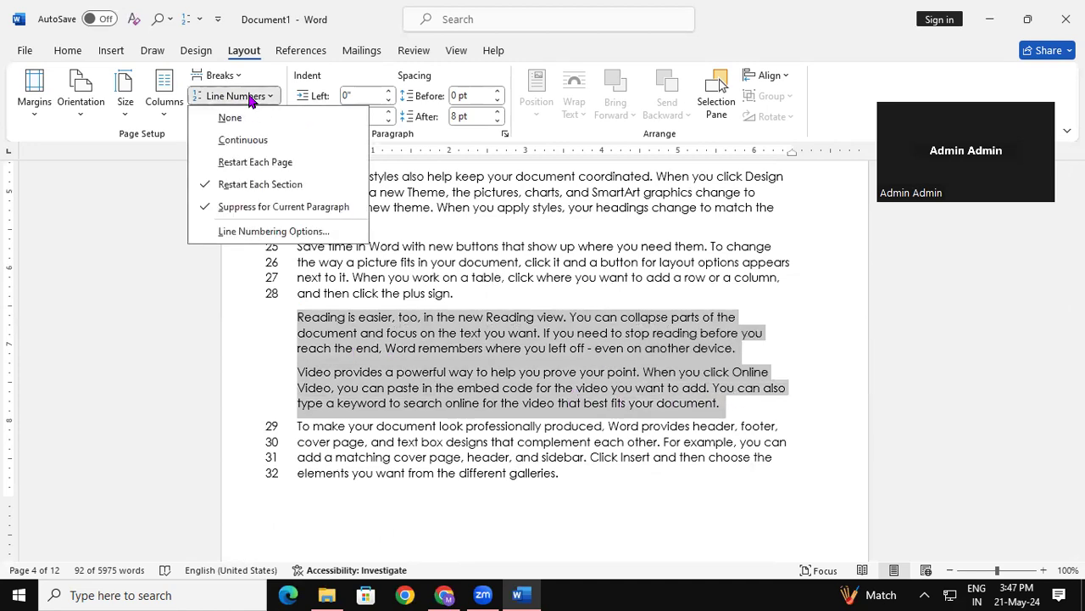
pyautogui.click(261, 206)
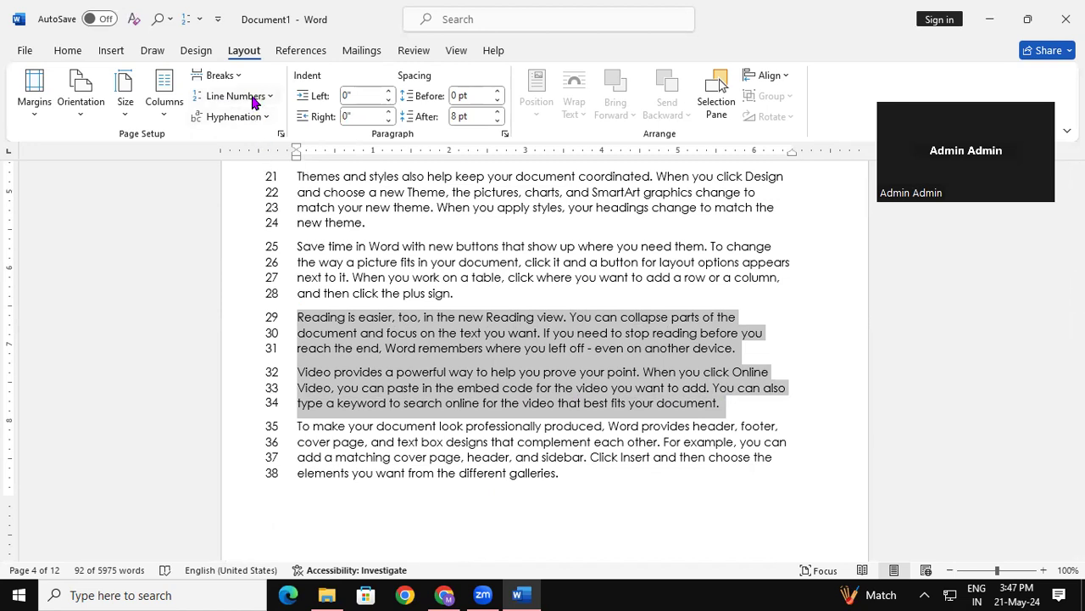
pyautogui.click(309, 178)
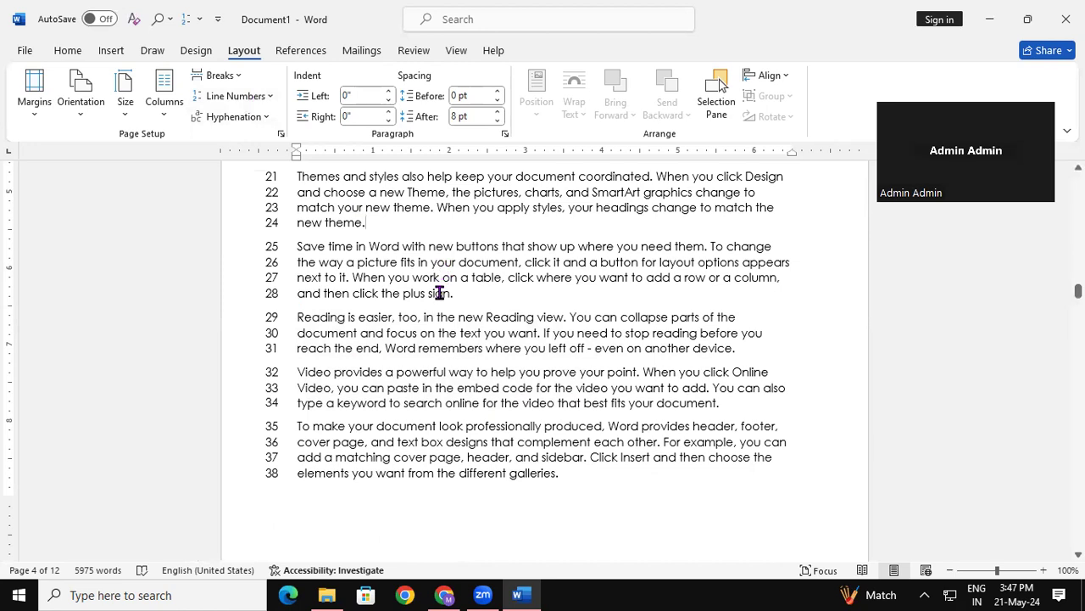
# - Remove line numbering from the whole document
pyautogui.hotkey('ctrl', 'a')
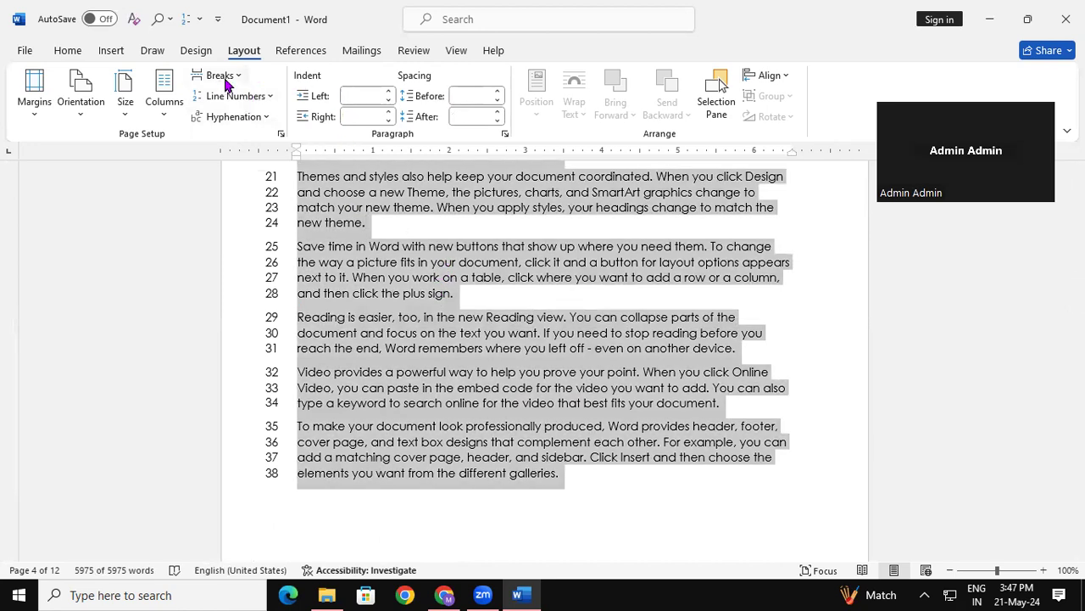
pyautogui.click(258, 96)
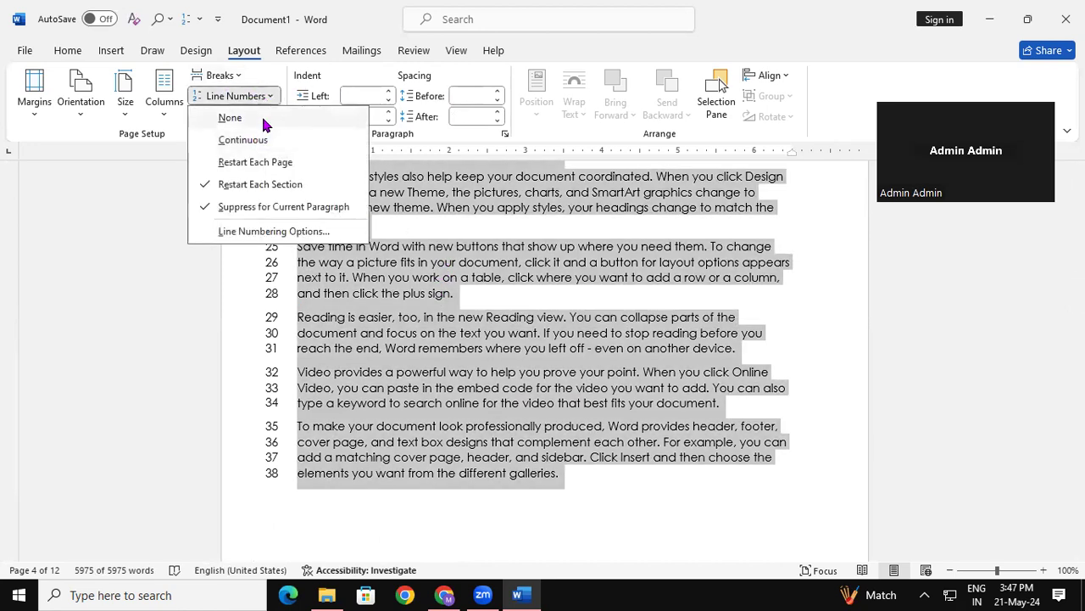
pyautogui.click(262, 118)
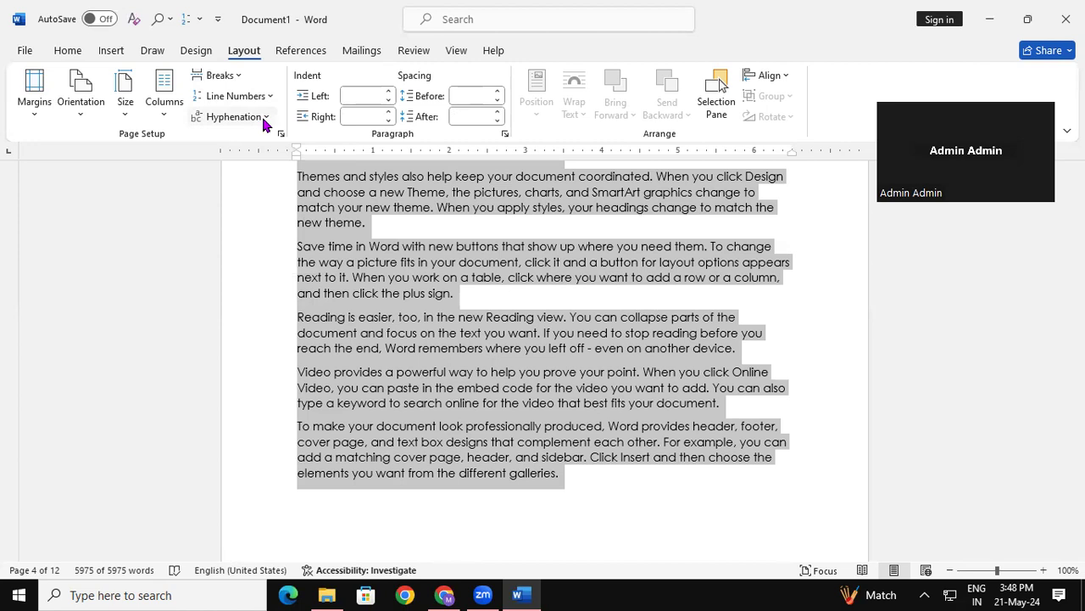
# - Enlarge the font of the whole document's text by four size increments
pyautogui.hotkey('ctrl', 'shift', '.')
pyautogui.hotkey('ctrl', 'shift', '.')
pyautogui.hotkey('ctrl', 'shift', '.')
pyautogui.hotkey('ctrl', 'shift', '.')
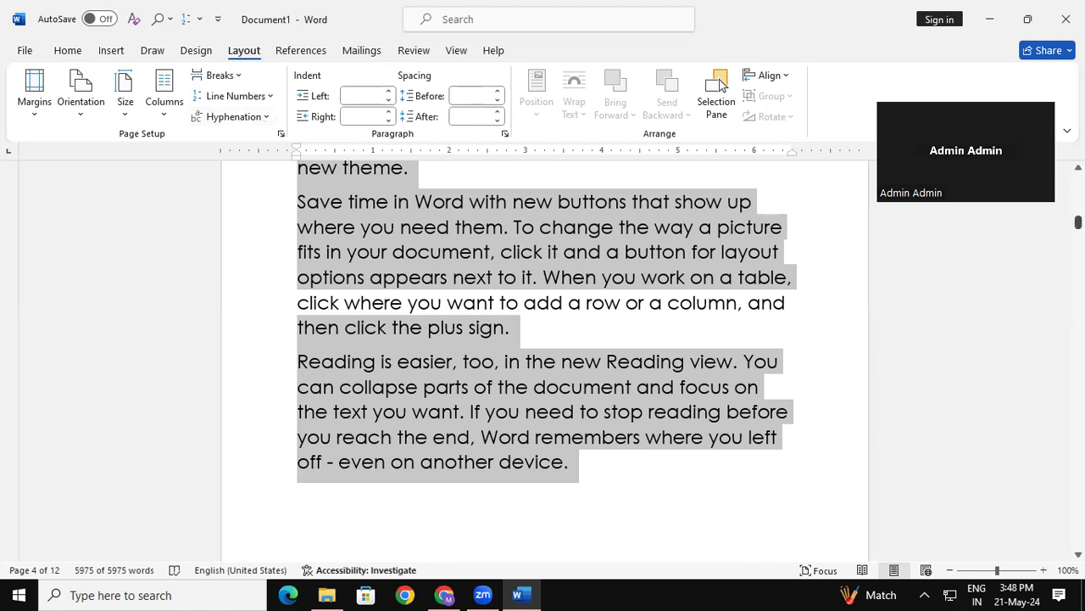
# - Turn on automatic hyphenation for the document and look through the text for words split at line ends
pyautogui.scroll(-2, 543, 339)
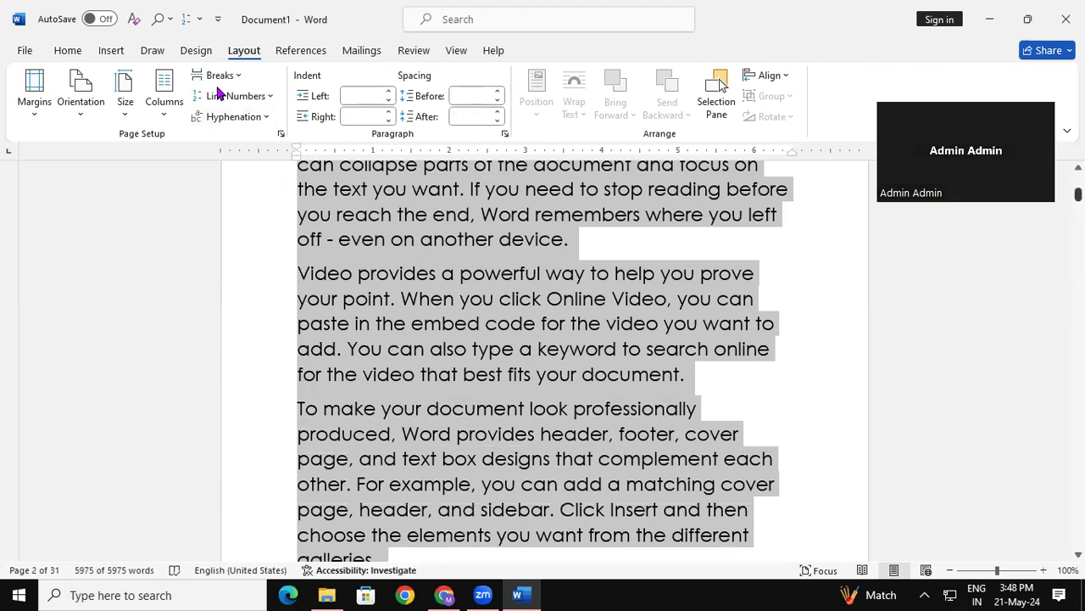
pyautogui.click(231, 117)
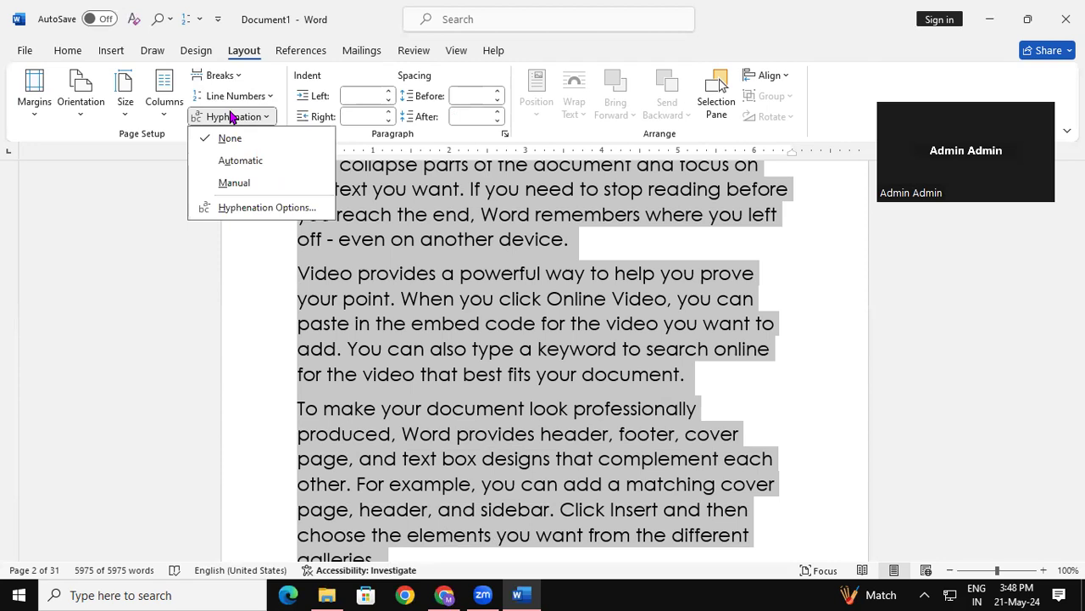
pyautogui.click(246, 161)
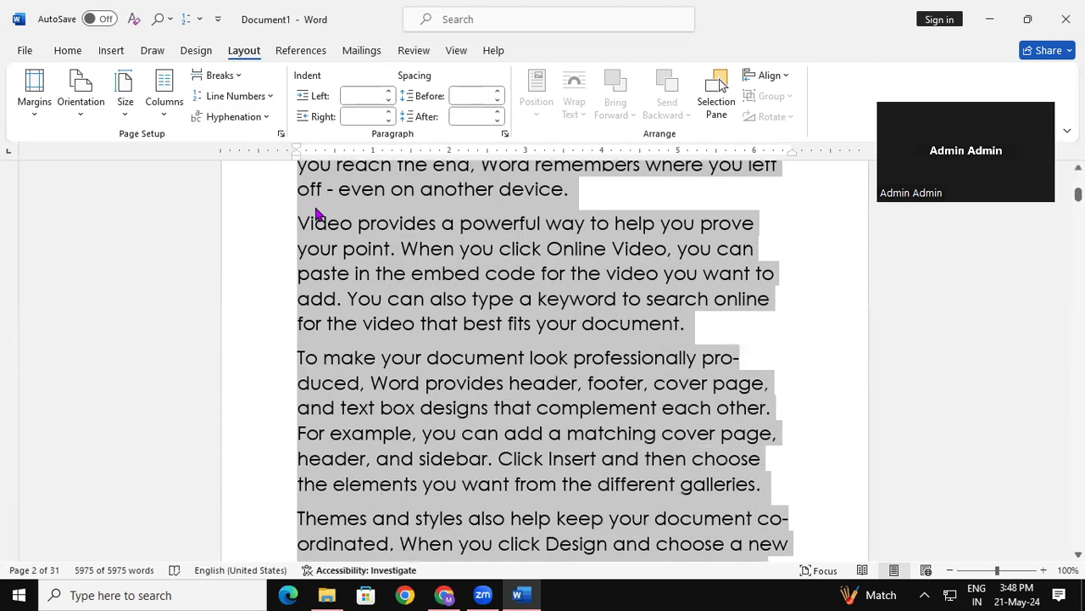
pyautogui.click(820, 513)
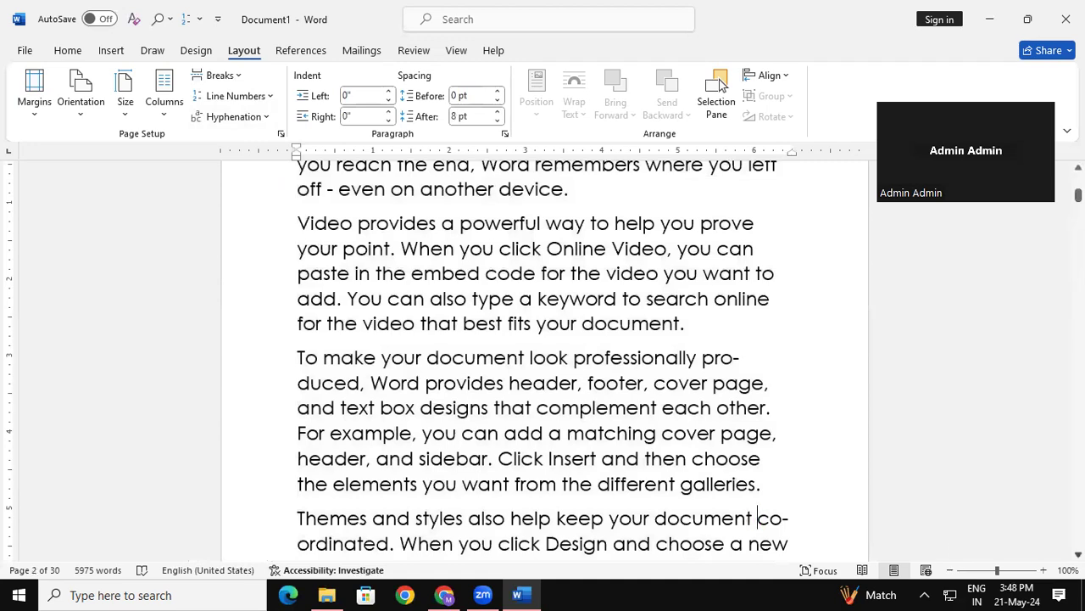
pyautogui.scroll(-3, 543, 356)
pyautogui.scroll(-3, 542, 356)
pyautogui.scroll(-3, 542, 356)
pyautogui.scroll(-3, 543, 356)
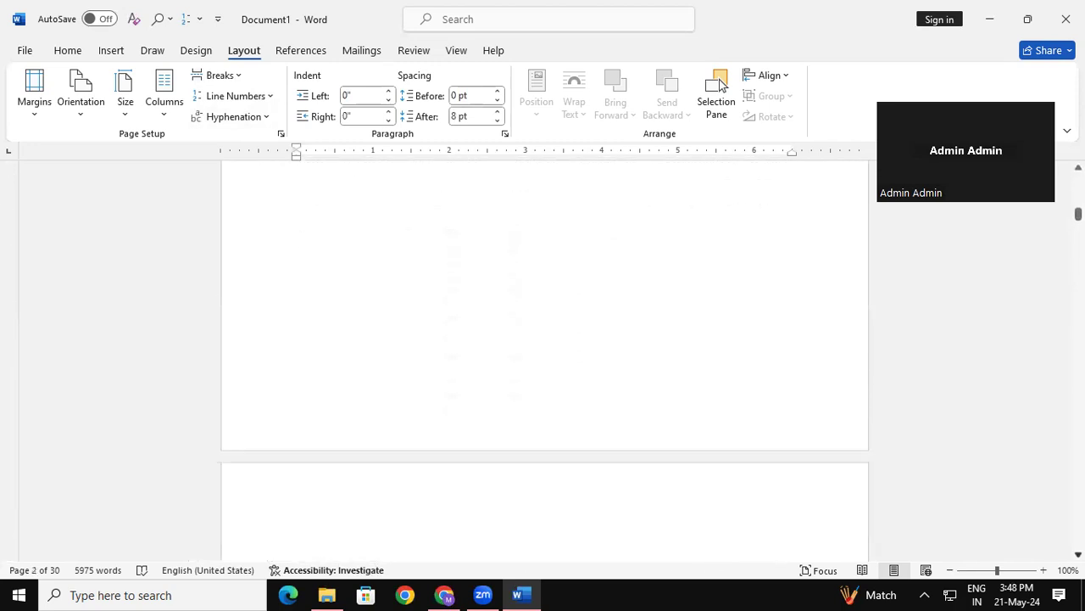
pyautogui.scroll(-1, 543, 356)
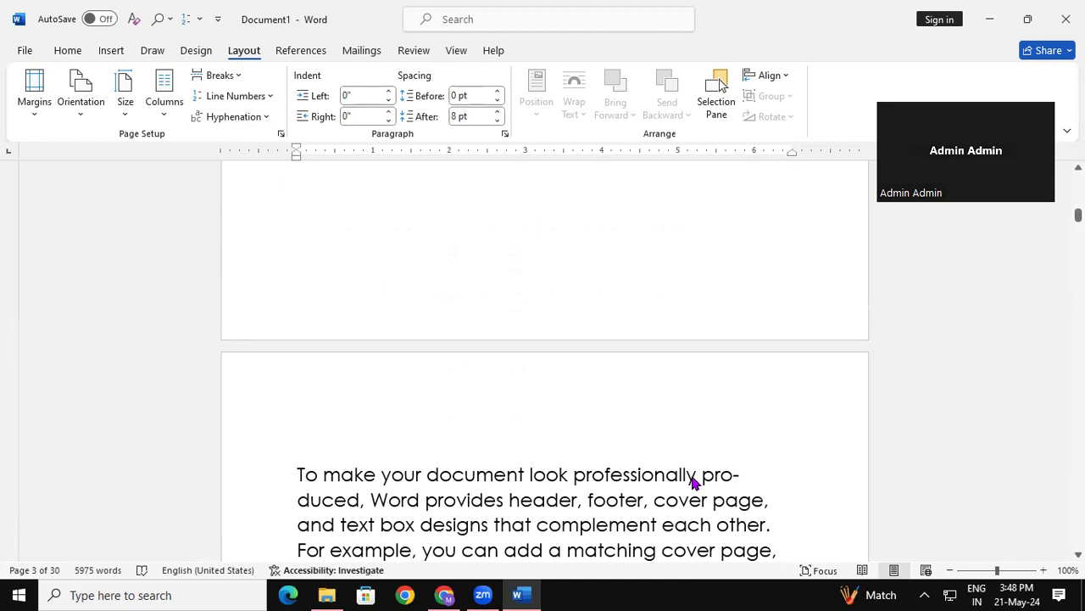
# - Enlarge the whole document's text further and check how the hyphenation adapts to the new line lengths
pyautogui.hotkey('ctrl', 'a')
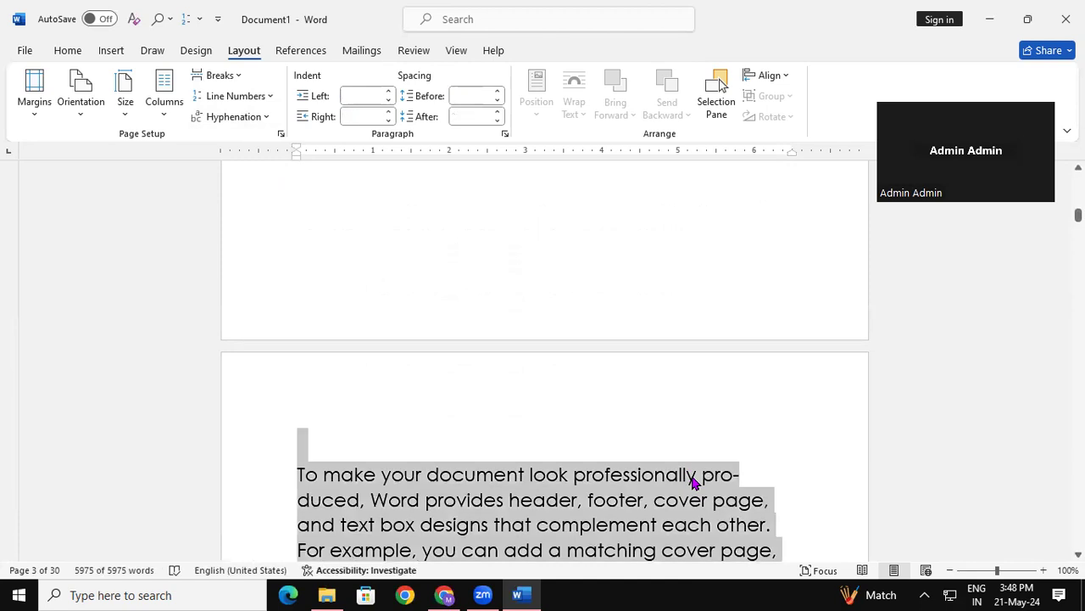
pyautogui.hotkey('ctrl', 'shift', '.')
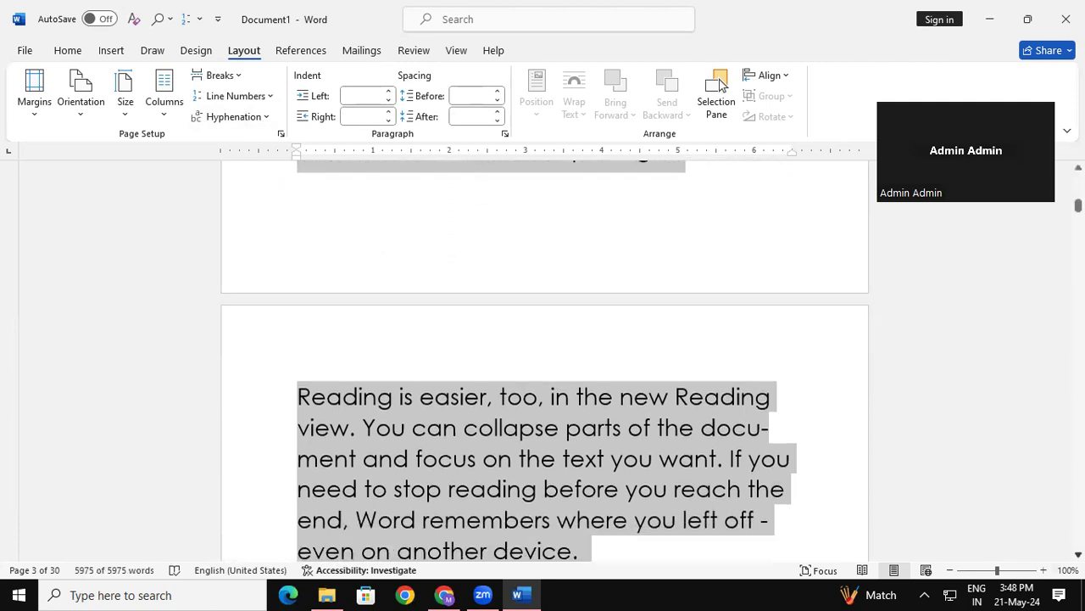
pyautogui.scroll(-4, 747, 315)
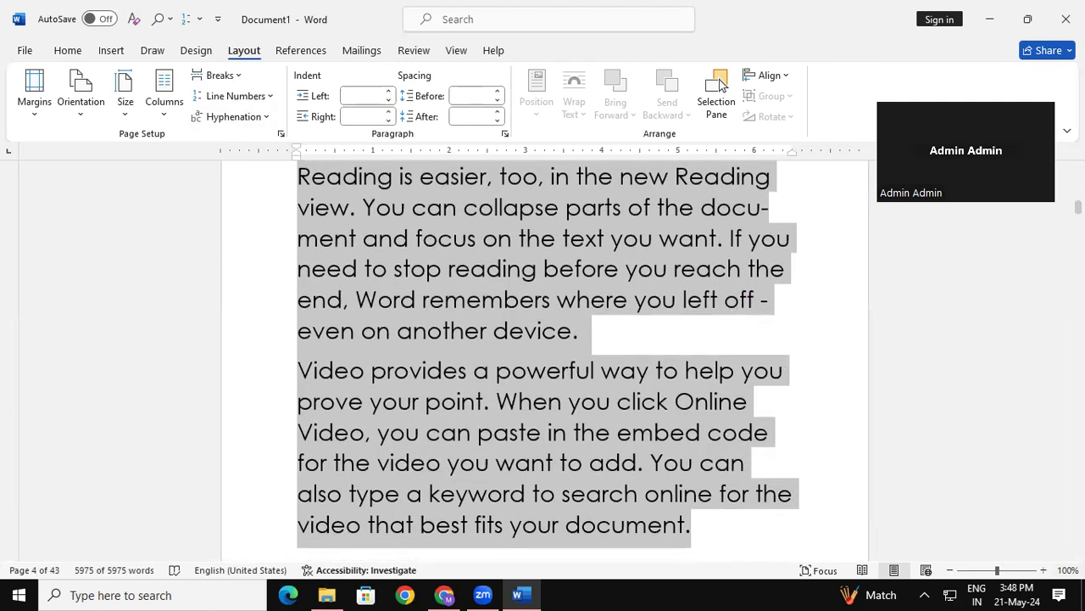
pyautogui.scroll(-1, 925, 480)
pyautogui.scroll(-6, 719, 82)
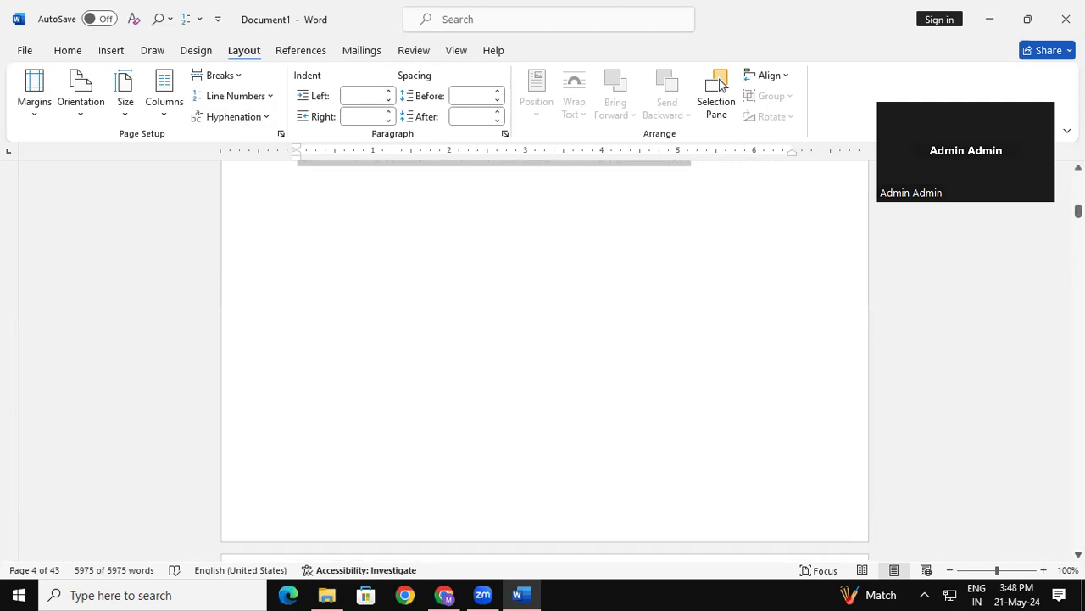
pyautogui.scroll(6, 718, 82)
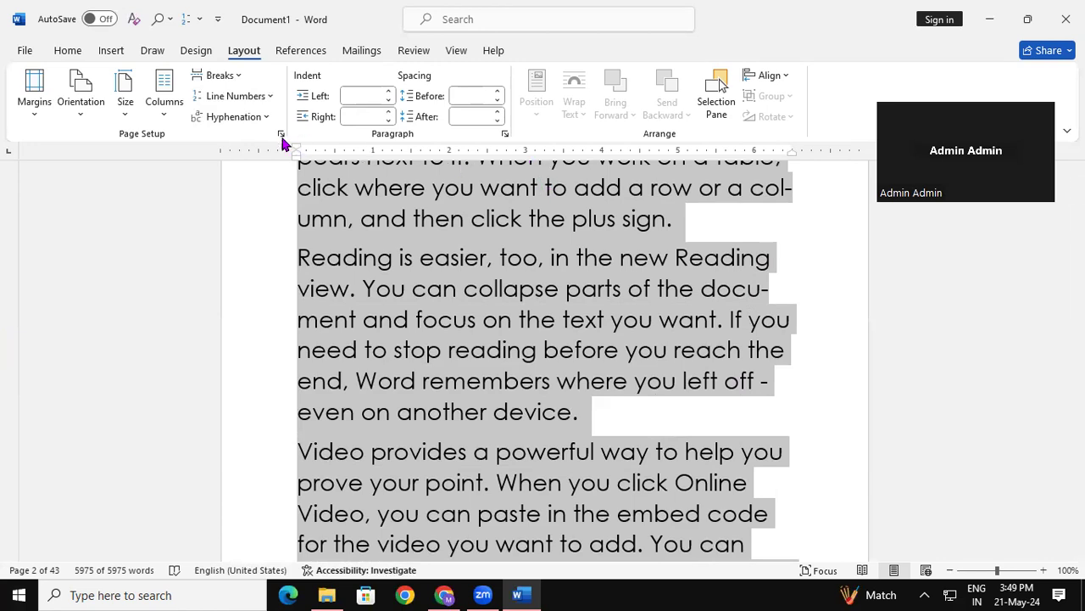
# - Turn off hyphenation for the whole document and deselect the text
pyautogui.click(254, 117)
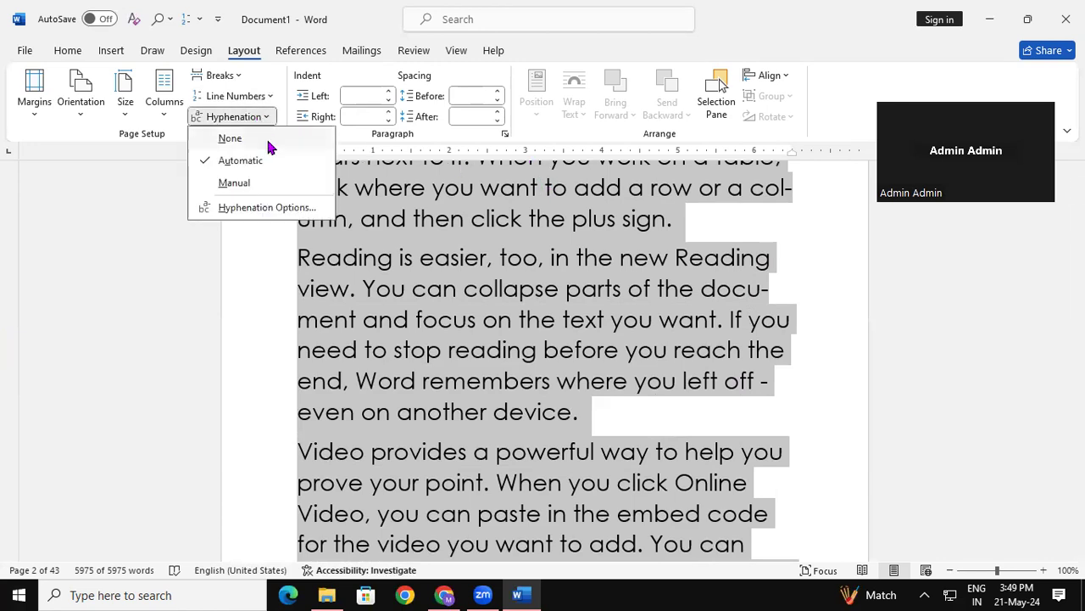
pyautogui.click(268, 143)
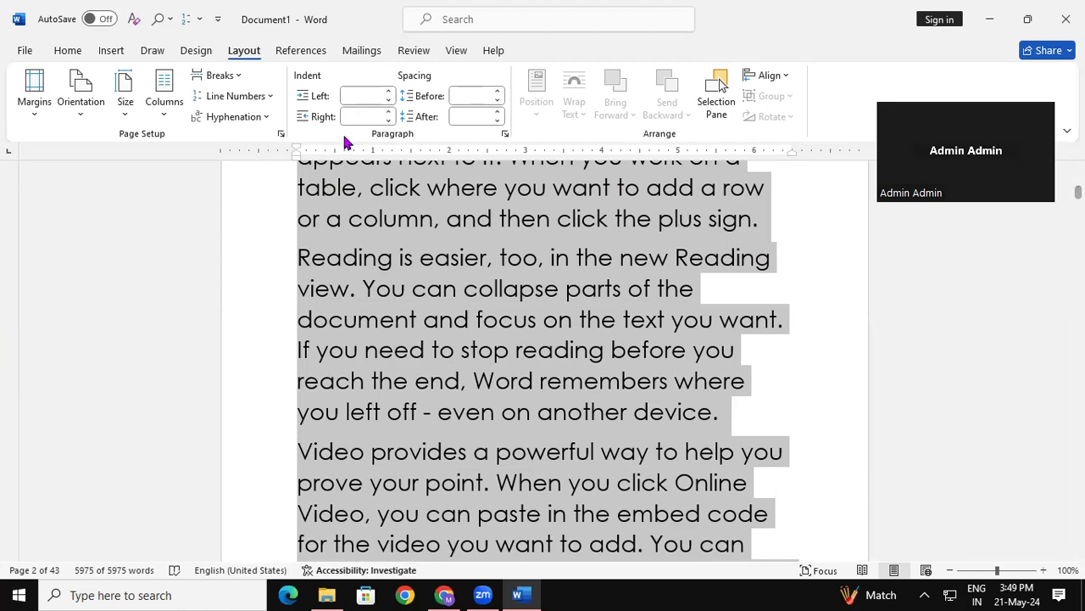
pyautogui.click(426, 286)
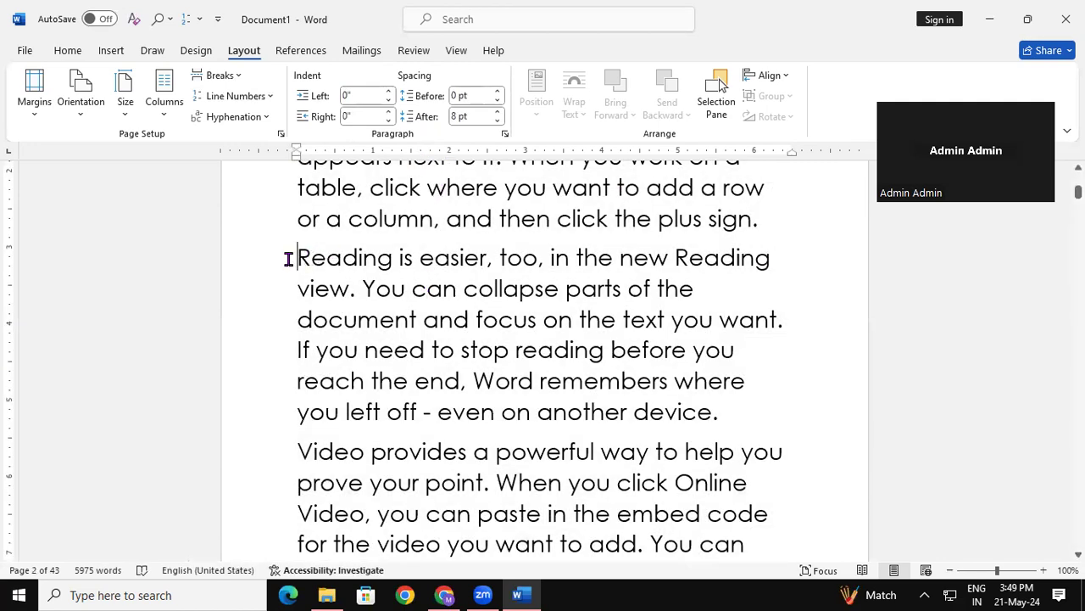
# - Increase the left indent of the paragraph starting "Reading is easier, too" to 2.6"
pyautogui.click(288, 258)
pyautogui.click(388, 92)
pyautogui.click(388, 92)
pyautogui.click(388, 92)
pyautogui.click(388, 91)
pyautogui.click(388, 91)
pyautogui.click(388, 92)
pyautogui.click(389, 91)
pyautogui.click(388, 91)
pyautogui.click(389, 91)
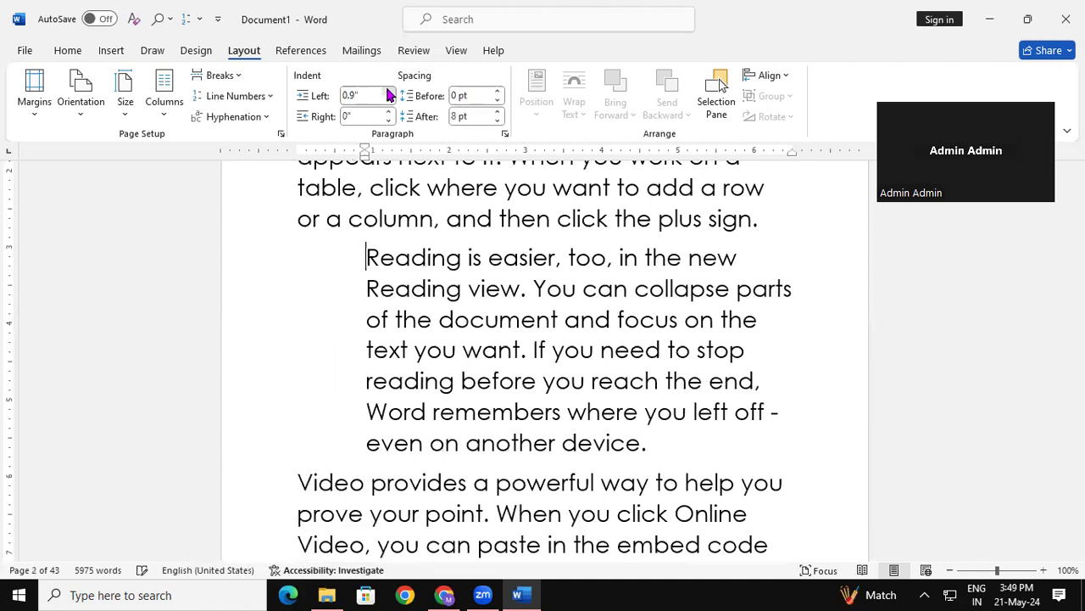
pyautogui.click(389, 92)
pyautogui.click(389, 91)
pyautogui.click(388, 91)
pyautogui.click(388, 92)
pyautogui.click(388, 91)
pyautogui.click(389, 91)
pyautogui.click(388, 92)
pyautogui.click(388, 91)
pyautogui.click(389, 92)
pyautogui.click(389, 91)
pyautogui.click(389, 92)
pyautogui.click(388, 91)
pyautogui.click(388, 91)
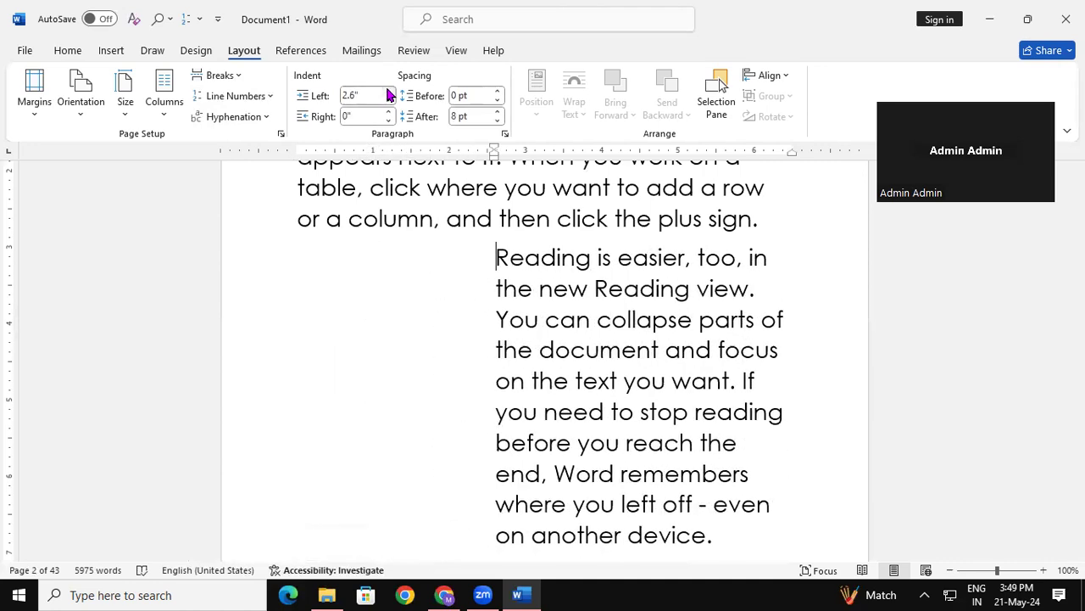
# - Reduce the left indent of the "Reading is easier, too" paragraph to 0.2"
pyautogui.click(389, 101)
pyautogui.click(388, 101)
pyautogui.click(389, 100)
pyautogui.click(389, 101)
pyautogui.click(388, 101)
pyautogui.click(388, 101)
pyautogui.click(388, 101)
pyautogui.click(389, 101)
pyautogui.click(388, 101)
pyautogui.click(388, 101)
pyautogui.click(388, 101)
pyautogui.click(389, 101)
pyautogui.click(388, 101)
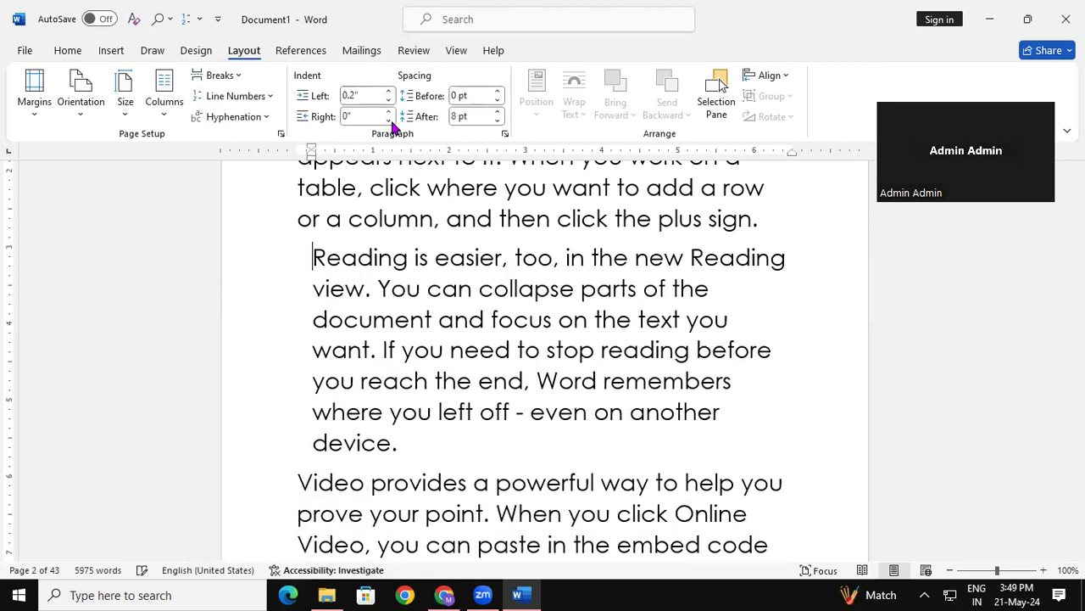
# - Set the right indent of the "Reading is easier, too" paragraph to 1.1"
pyautogui.click(389, 113)
pyautogui.click(389, 113)
pyautogui.click(389, 112)
pyautogui.click(389, 113)
pyautogui.click(390, 113)
pyautogui.click(390, 113)
pyautogui.click(389, 113)
pyautogui.click(390, 112)
pyautogui.click(390, 113)
pyautogui.click(388, 119)
pyautogui.click(389, 120)
pyautogui.click(389, 120)
pyautogui.click(388, 119)
pyautogui.click(389, 119)
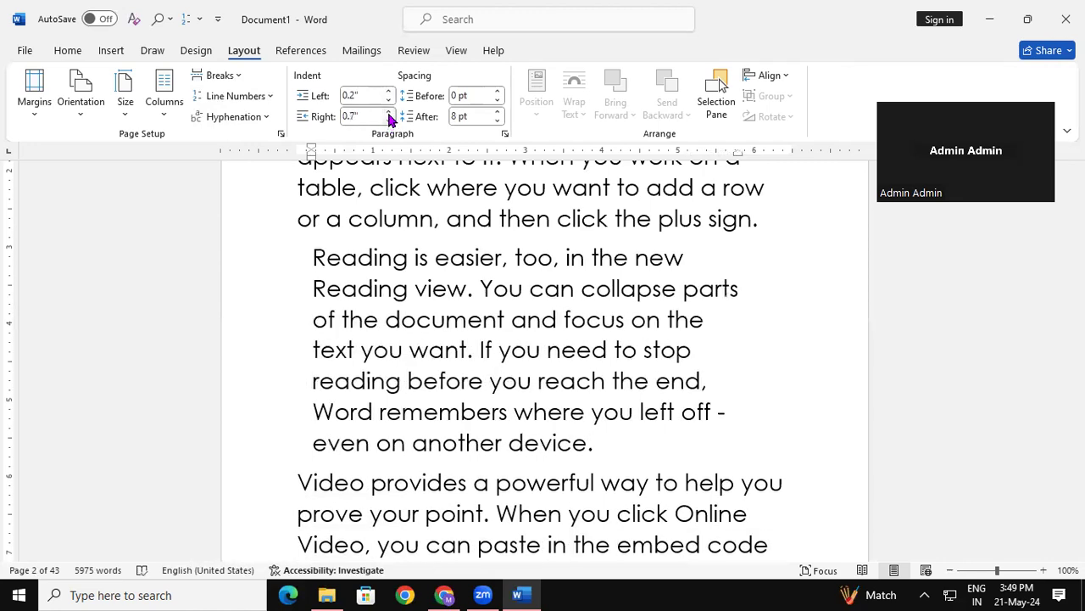
pyautogui.click(389, 113)
pyautogui.click(389, 113)
pyautogui.click(389, 113)
pyautogui.click(389, 112)
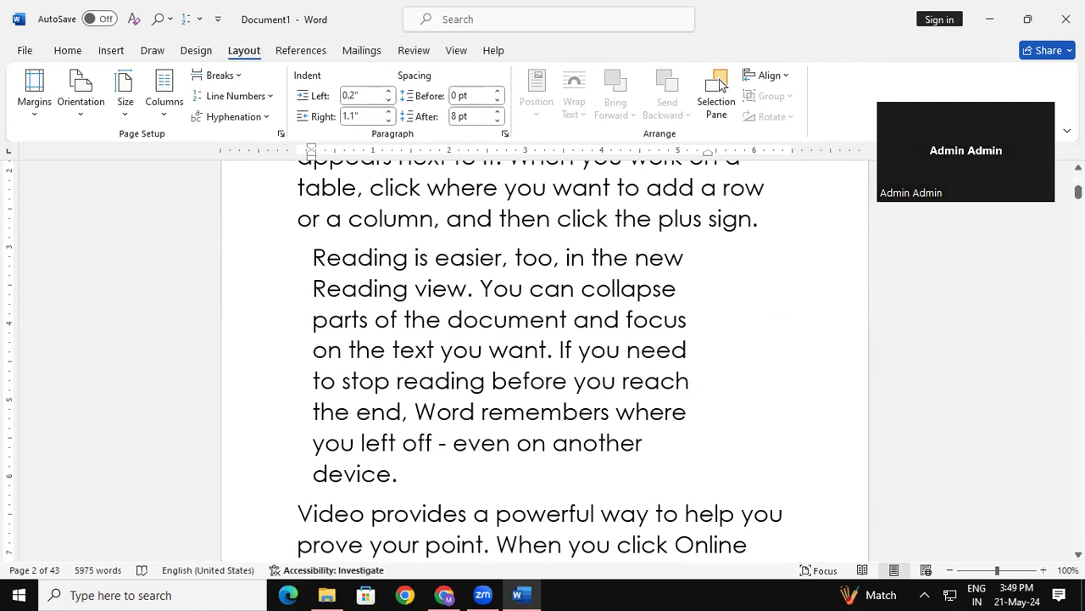
# - Set the spacing before the document's first paragraph to 30 pt
pyautogui.scroll(-5, 719, 85)
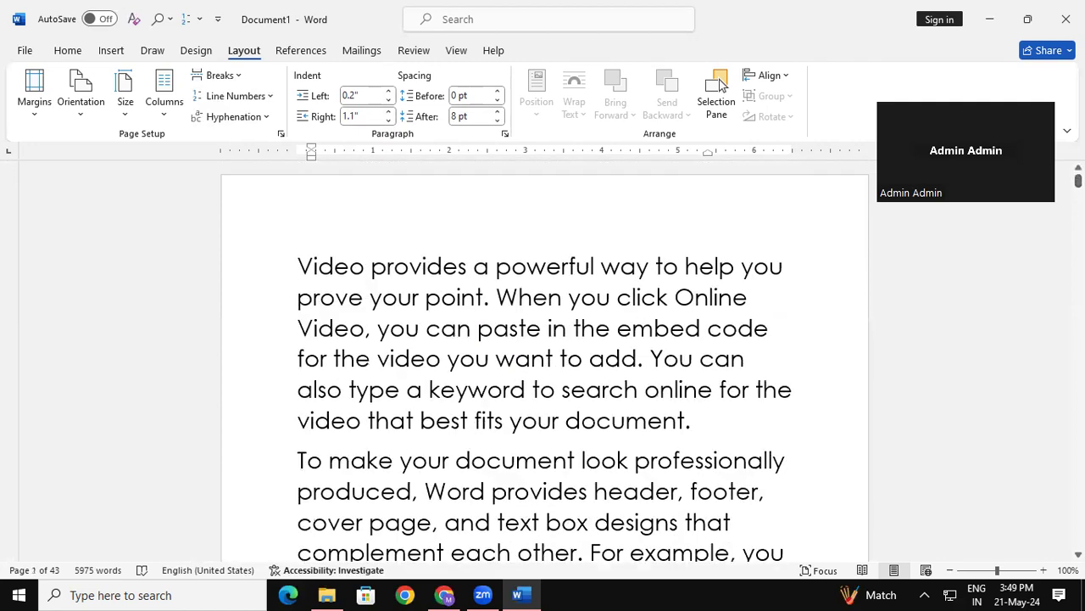
pyautogui.click(692, 425)
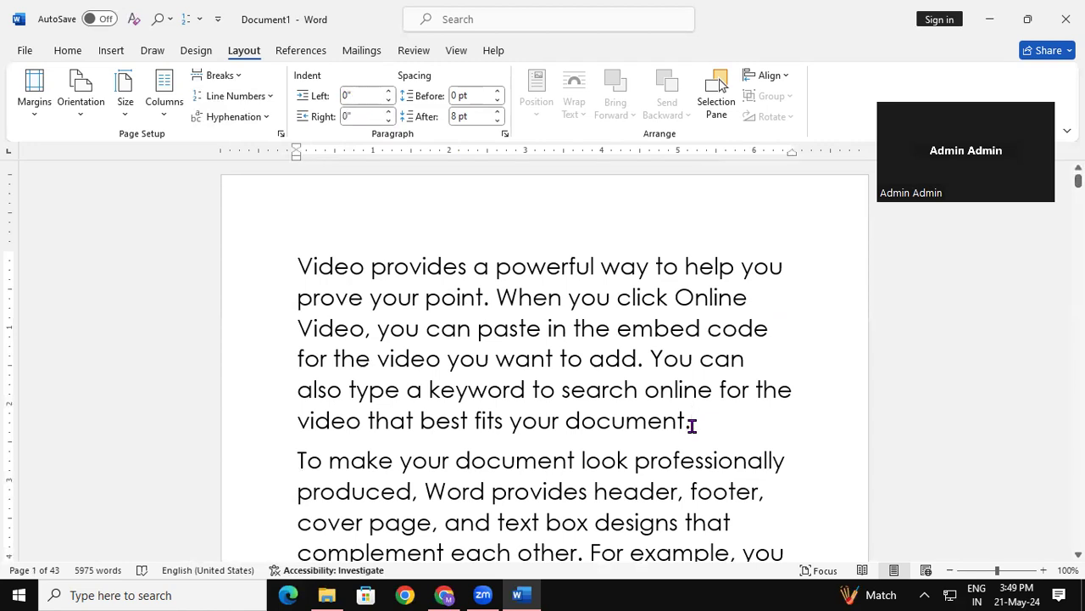
pyautogui.click(499, 92)
pyautogui.click(498, 92)
pyautogui.click(499, 92)
pyautogui.click(499, 92)
pyautogui.click(499, 92)
# - Increase the spacing after the first paragraph to 84 pt and check the gap below it
pyautogui.click(498, 113)
pyautogui.click(499, 112)
pyautogui.click(498, 112)
pyautogui.click(499, 113)
pyautogui.click(498, 113)
pyautogui.click(499, 113)
pyautogui.click(499, 113)
pyautogui.click(499, 113)
pyautogui.click(499, 113)
pyautogui.click(498, 112)
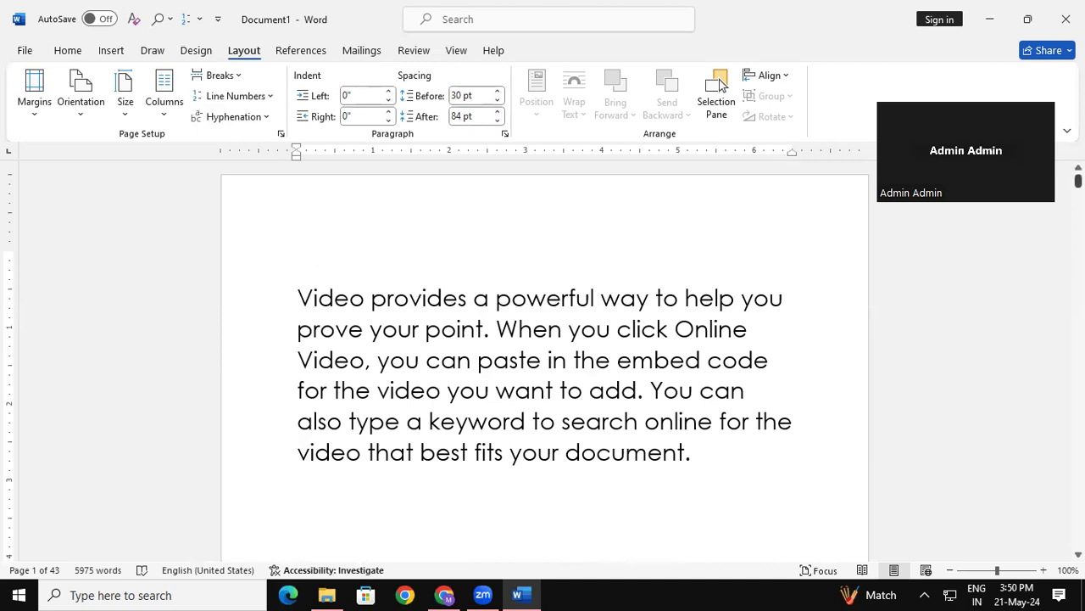
pyautogui.press('Down')
pyautogui.press('Up')
pyautogui.press('Down')
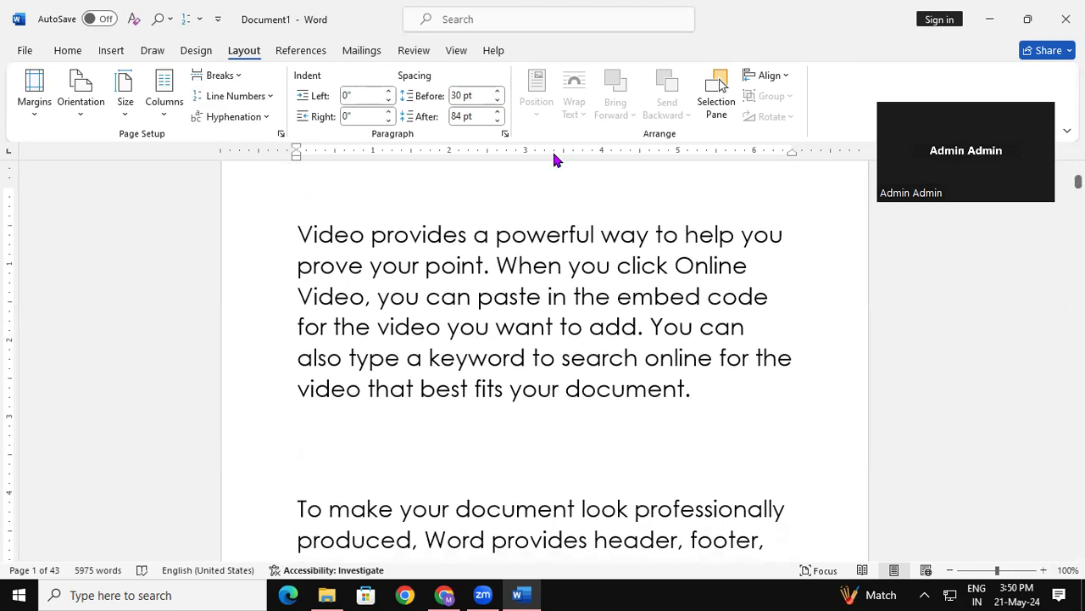
# - Reduce the spacing before the first paragraph to 0 pt
pyautogui.click(499, 100)
pyautogui.click(499, 100)
pyautogui.click(499, 100)
pyautogui.click(499, 100)
pyautogui.click(498, 100)
pyautogui.click(498, 100)
# - Increase the spacing before the first paragraph to 90 pt
pyautogui.click(498, 95)
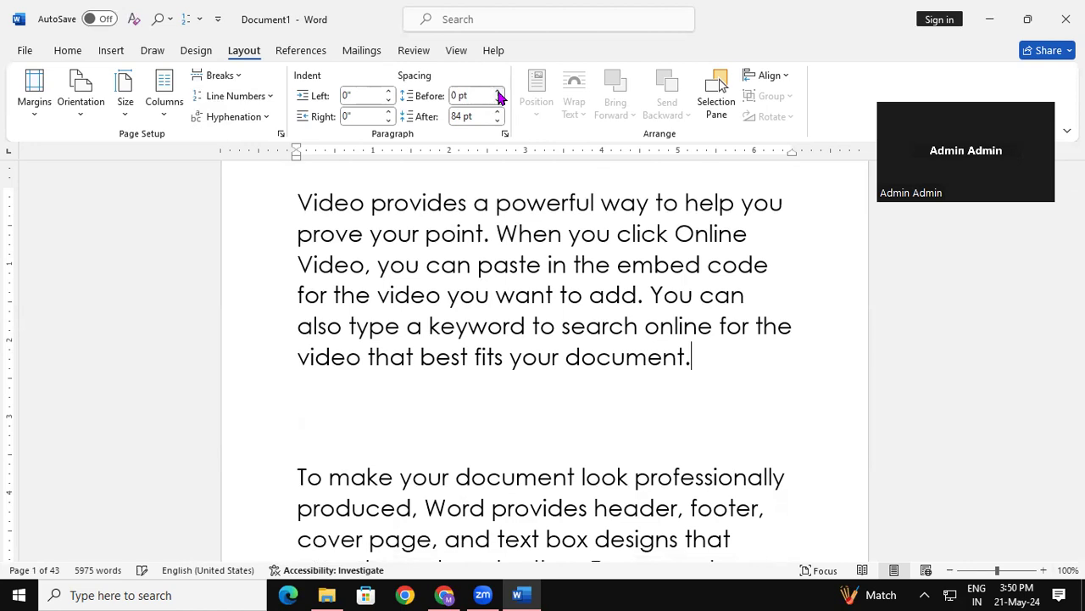
pyautogui.click(499, 95)
pyautogui.click(499, 95)
pyautogui.click(499, 95)
pyautogui.click(498, 95)
pyautogui.click(499, 95)
pyautogui.click(499, 95)
pyautogui.click(498, 95)
pyautogui.click(498, 95)
pyautogui.click(499, 95)
pyautogui.click(498, 95)
pyautogui.click(499, 95)
pyautogui.click(498, 95)
pyautogui.click(498, 95)
pyautogui.click(499, 95)
# - Reduce the spacing after the first paragraph, and raise it again to 90 pt
pyautogui.click(498, 121)
pyautogui.click(498, 120)
pyautogui.click(498, 120)
pyautogui.click(498, 120)
pyautogui.click(498, 121)
pyautogui.click(498, 121)
pyautogui.click(497, 120)
pyautogui.click(498, 121)
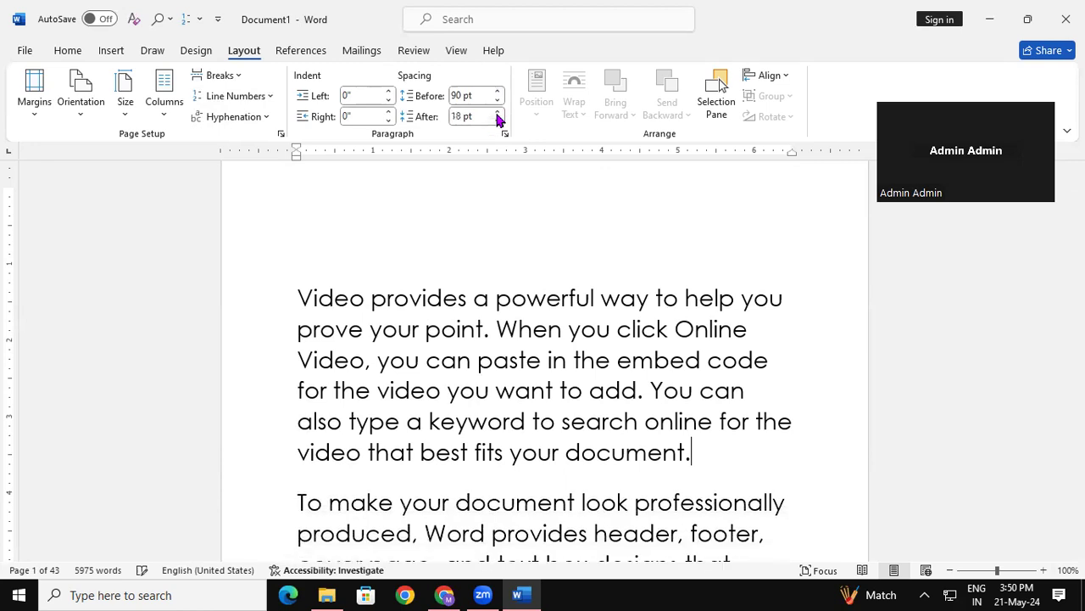
pyautogui.click(497, 121)
pyautogui.click(498, 112)
pyautogui.click(498, 112)
pyautogui.click(497, 112)
pyautogui.click(498, 112)
pyautogui.click(498, 111)
pyautogui.click(498, 112)
pyautogui.click(498, 112)
pyautogui.click(498, 112)
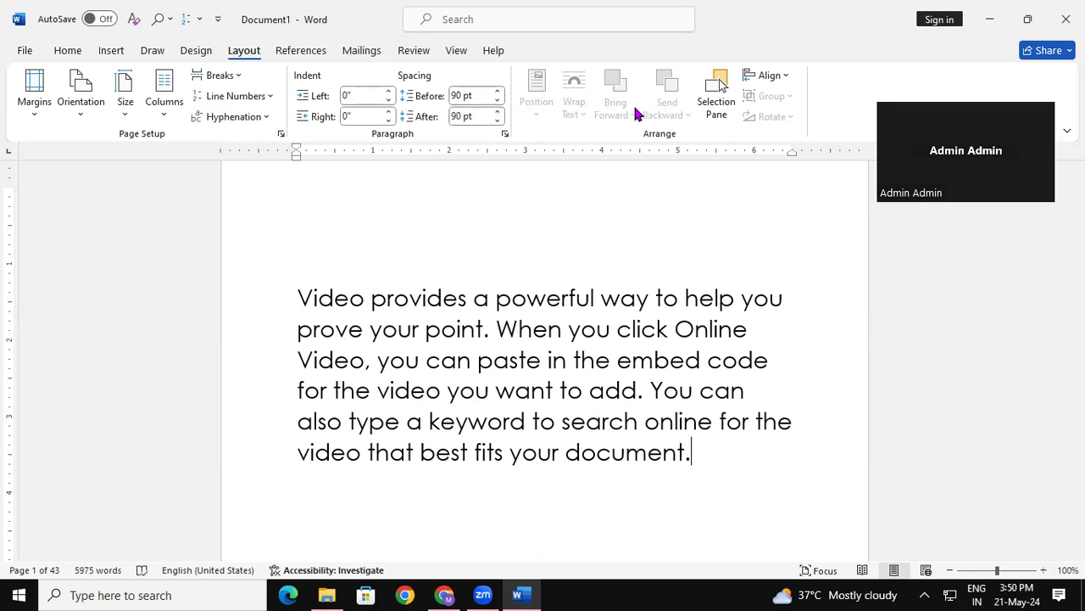
# - Insert an empty paragraph after the end of the first paragraph
pyautogui.click(345, 479)
pyautogui.click(711, 457)
pyautogui.press('Return')
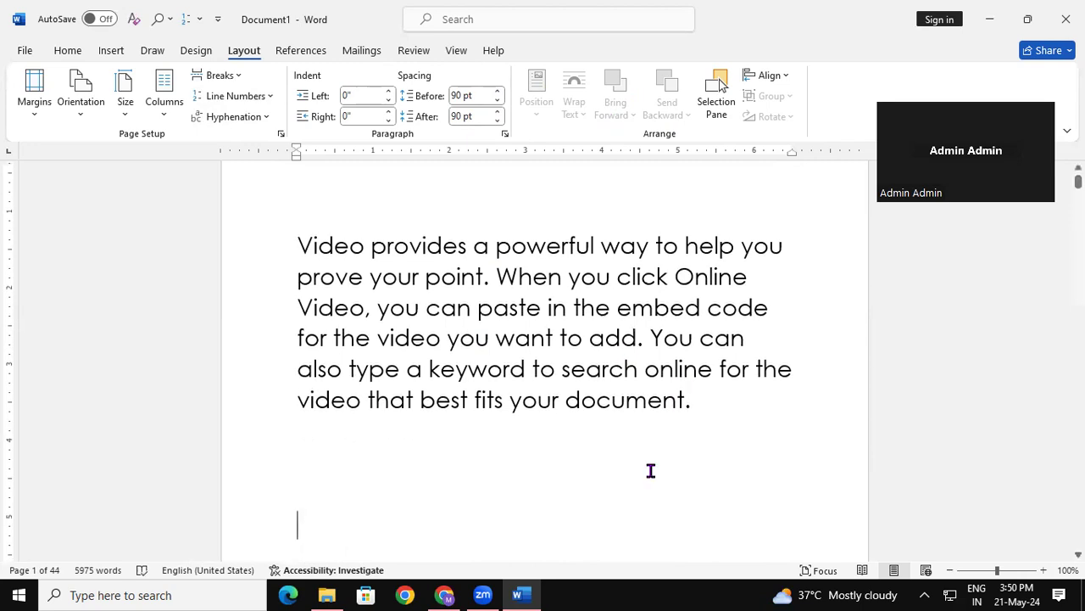
# - Draw a circle in the blank space below the first paragraph and bring up the page layout and arrange commands for it
pyautogui.click(111, 51)
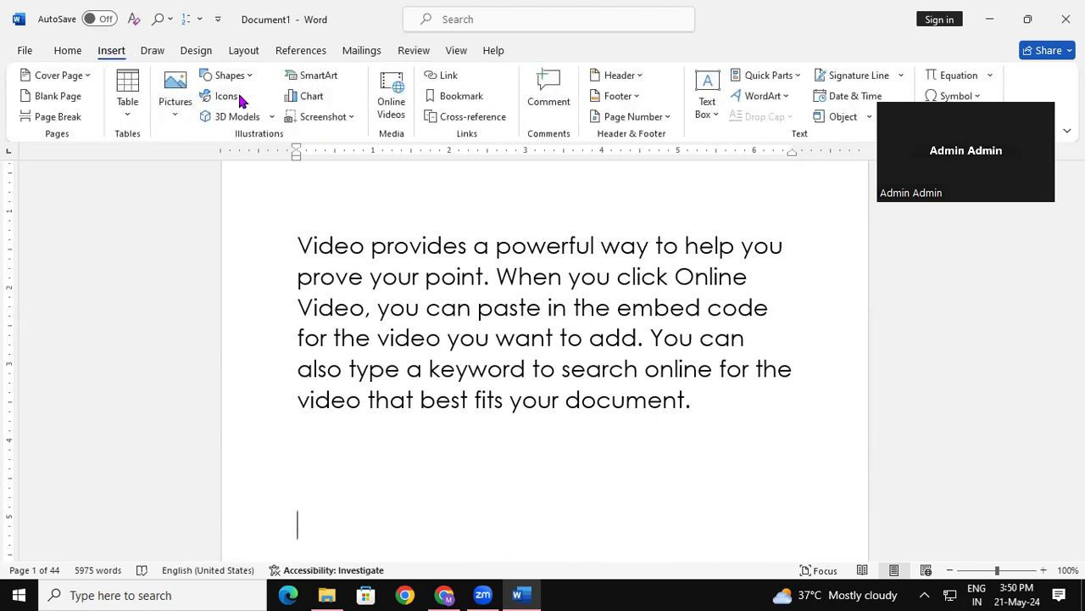
pyautogui.click(227, 75)
pyautogui.click(268, 121)
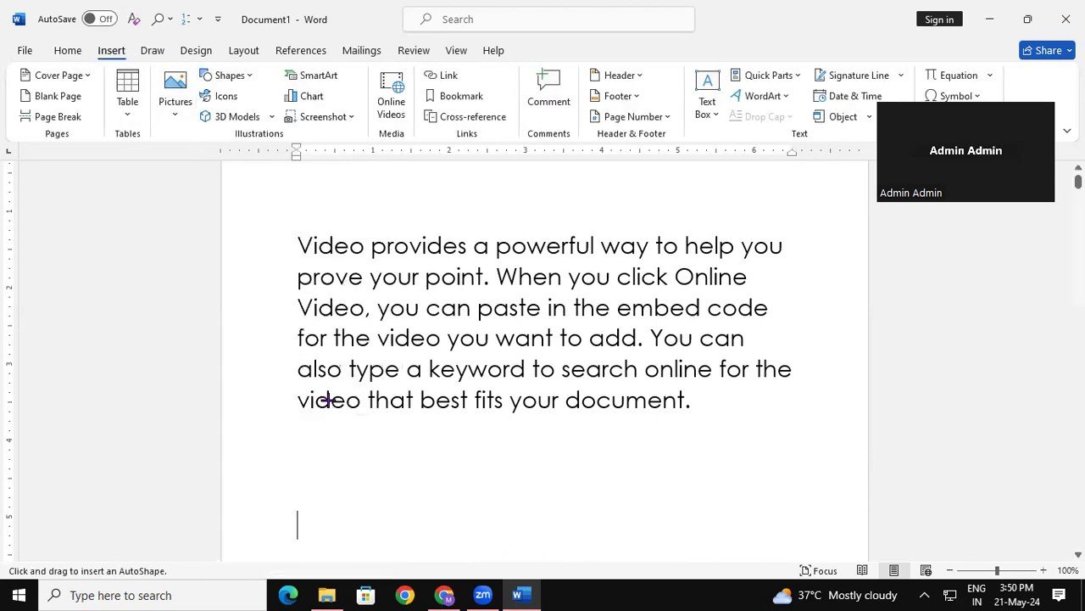
pyautogui.moveTo(303, 433); pyautogui.dragTo(401, 531)
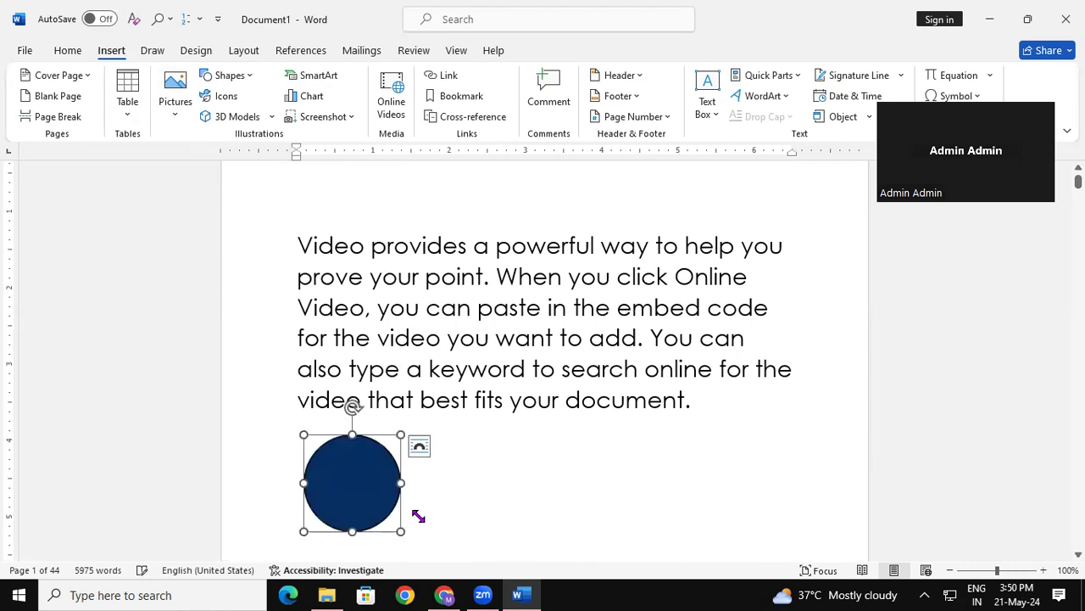
pyautogui.click(245, 52)
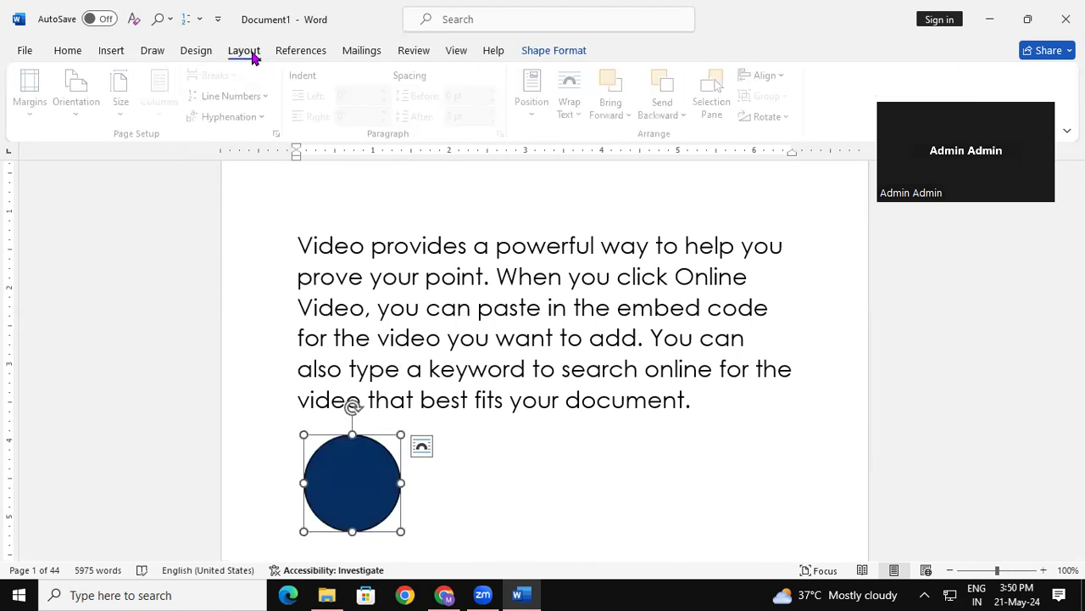